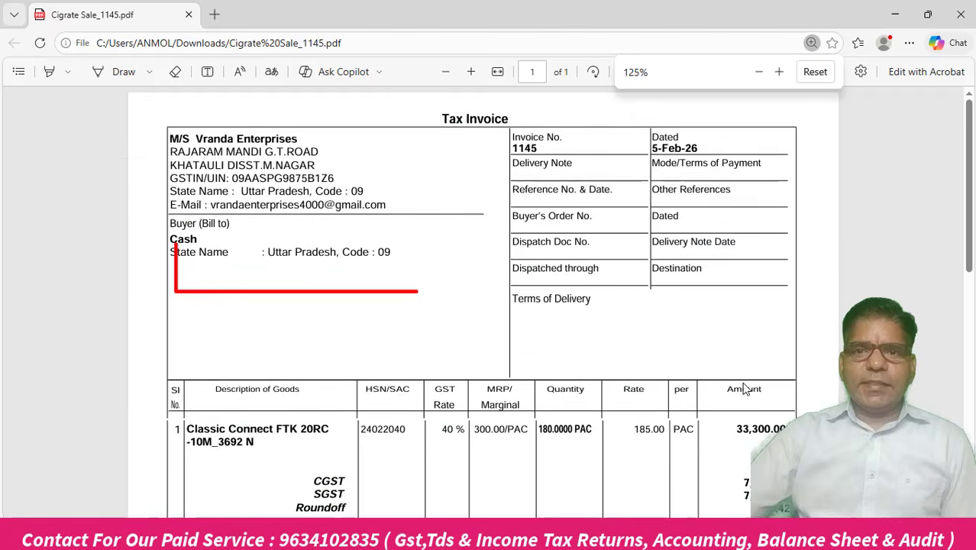
# - Review the cigarette sale tax invoice from the buyer details down to the taxable value and tax summary
pyautogui.scroll(-1, 745, 389)
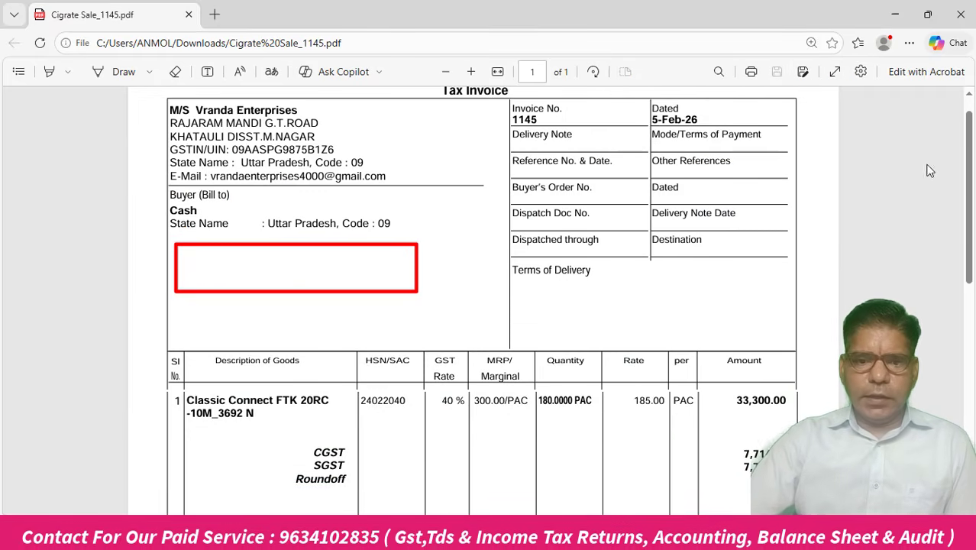
pyautogui.scroll(-3, 269, 349)
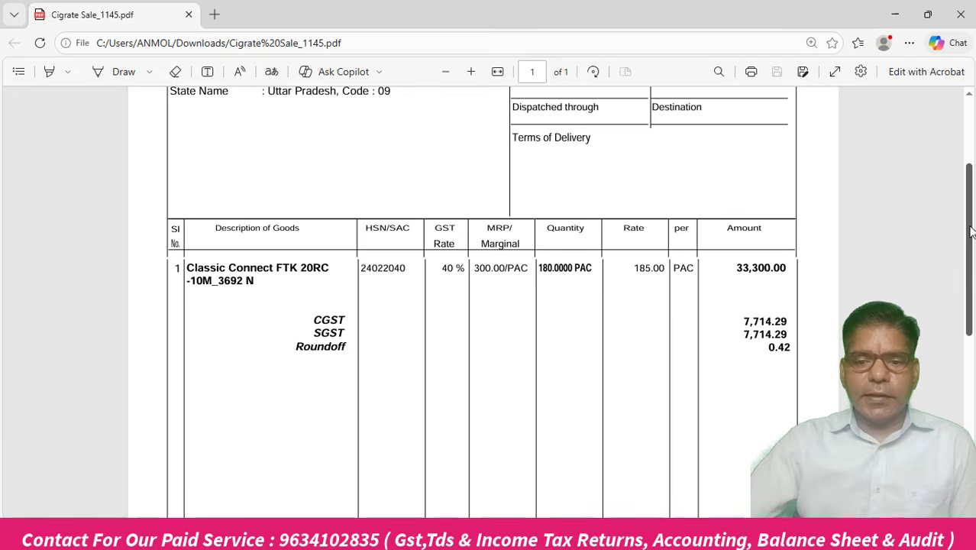
pyautogui.scroll(-5, 970, 231)
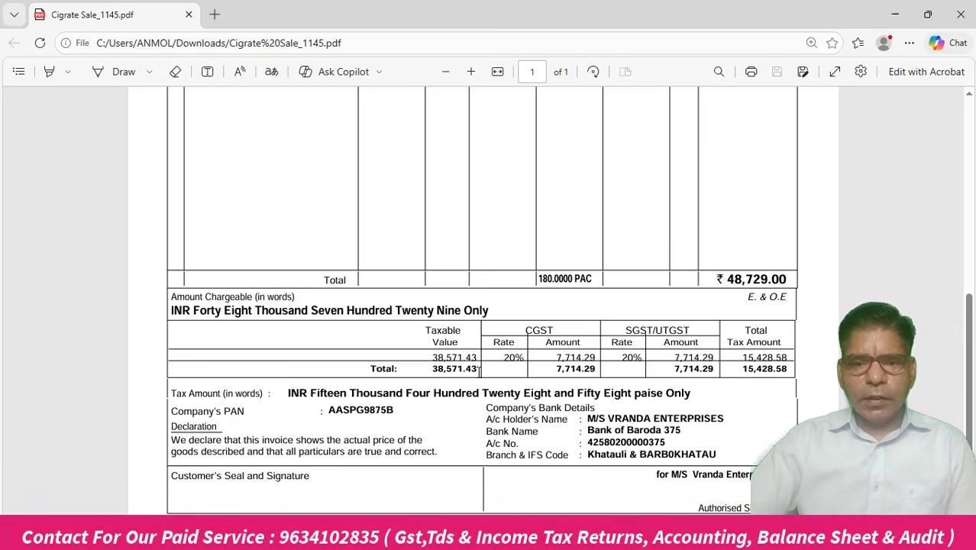
# - Switch to the Cigrate Sale voucher in TallyPrime and go through its header and Cash party details to the item line
pyautogui.hotkey('alt', 'Tab')
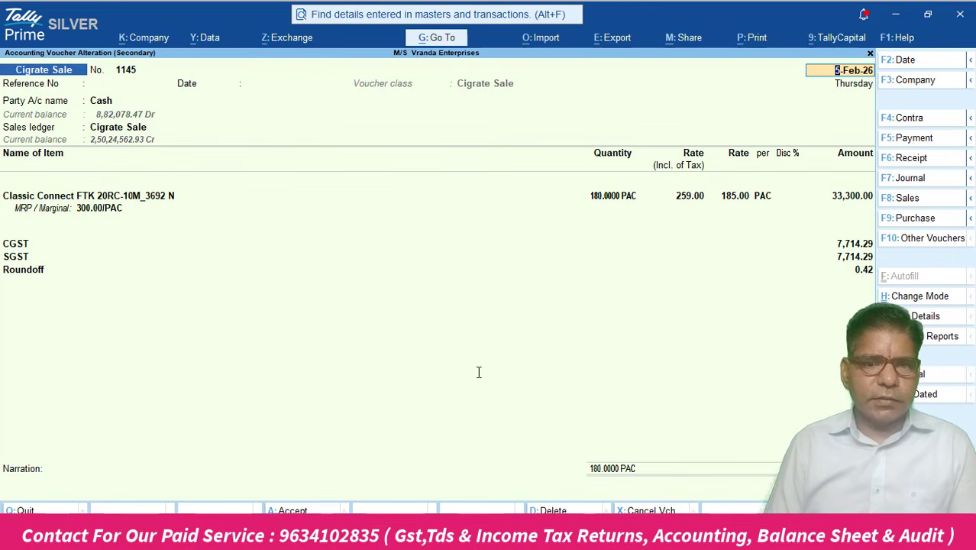
pyautogui.press('Return')
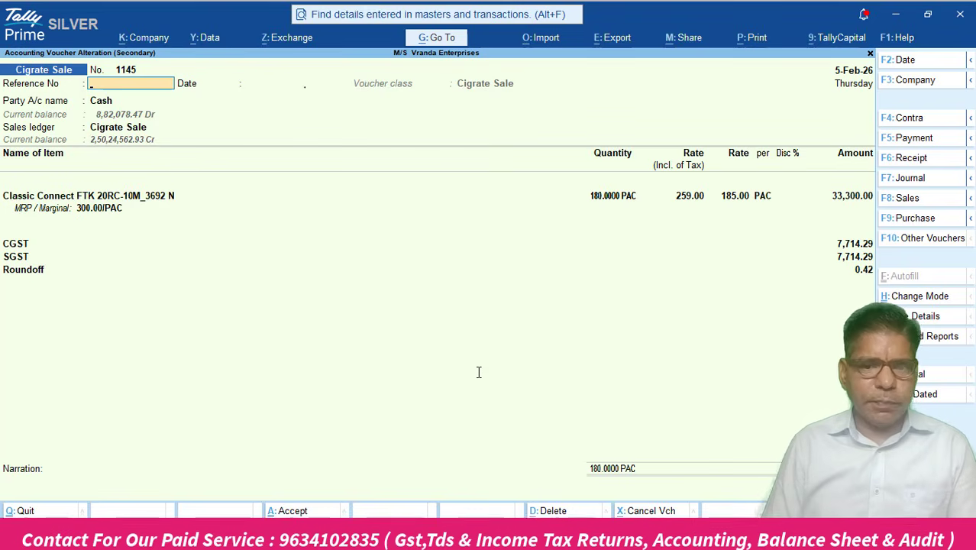
pyautogui.press('Return')
pyautogui.press('Return')
pyautogui.press('Return')
pyautogui.hotkey('ctrl', 'a')
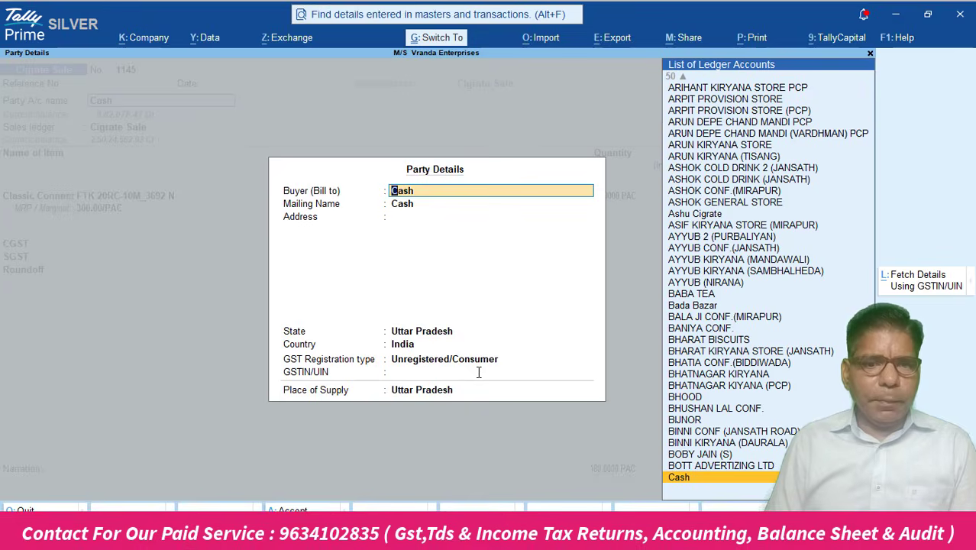
pyautogui.hotkey('ctrl', 'a')
pyautogui.press('Return')
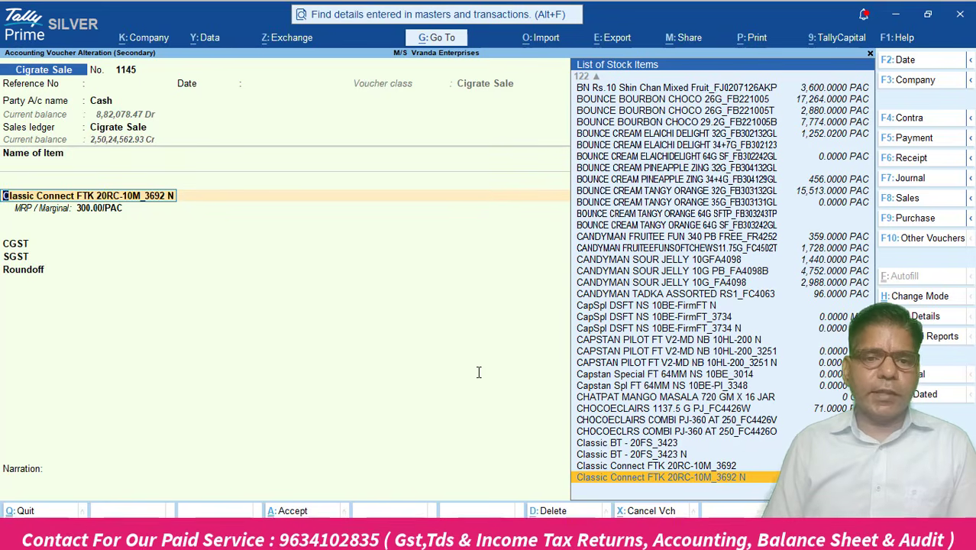
# - Open the stock item master for Classic Connect FTK 20RC-10M_3692 N and review its HSN/SAC and GST rate details
pyautogui.hotkey('ctrl', 'Return')
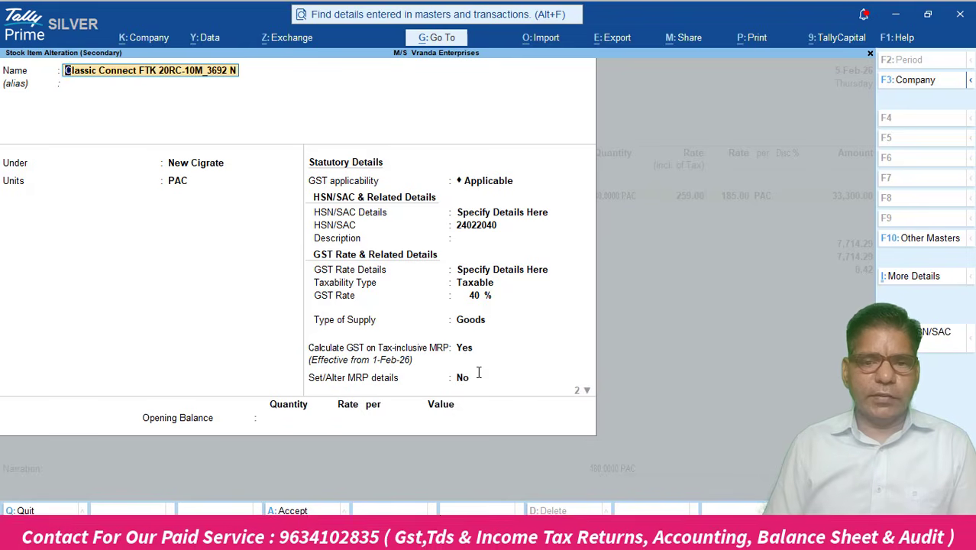
pyautogui.press('Return')
pyautogui.press('Return')
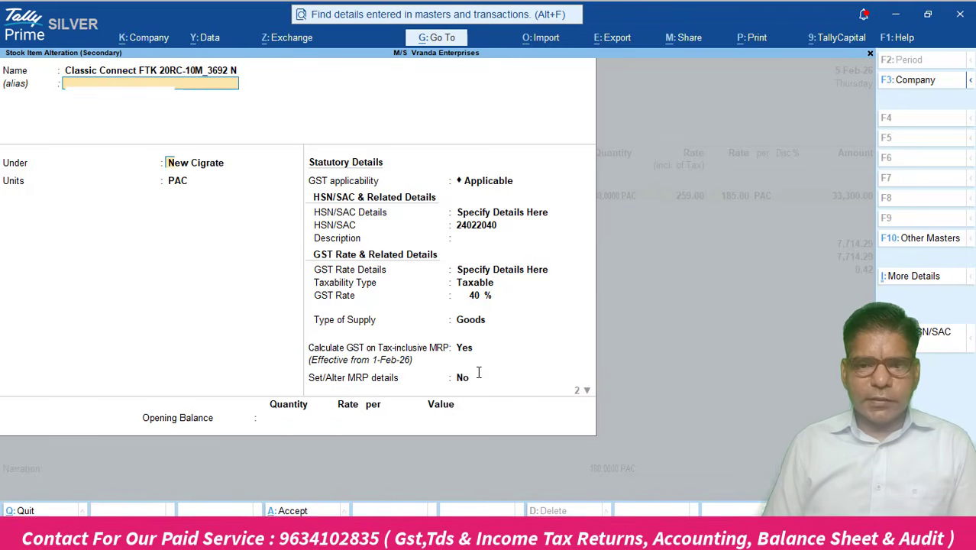
pyautogui.press('Return')
pyautogui.press('Return')
pyautogui.press('Return')
pyautogui.press('Return')
pyautogui.press('Return')
pyautogui.press('Return')
pyautogui.press('Return')
pyautogui.press('Return')
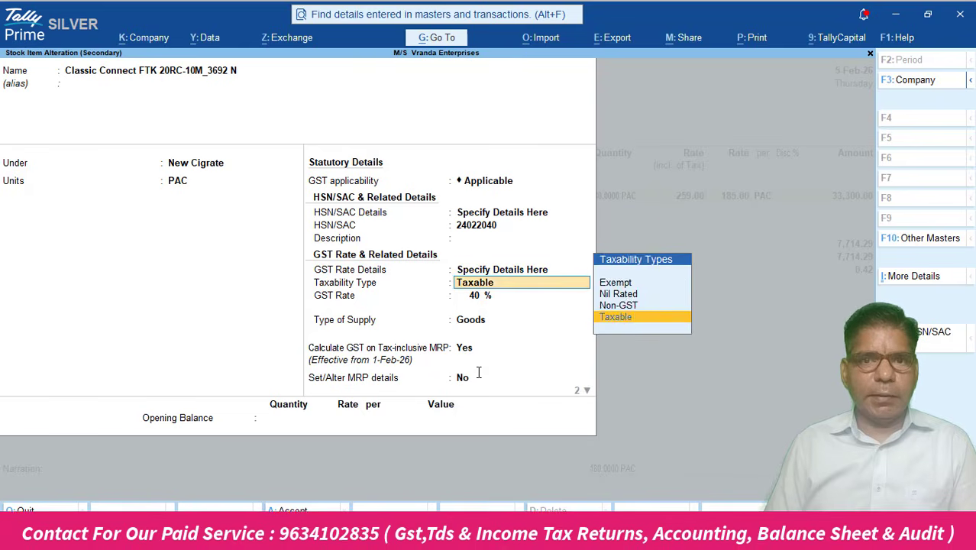
pyautogui.press('Return')
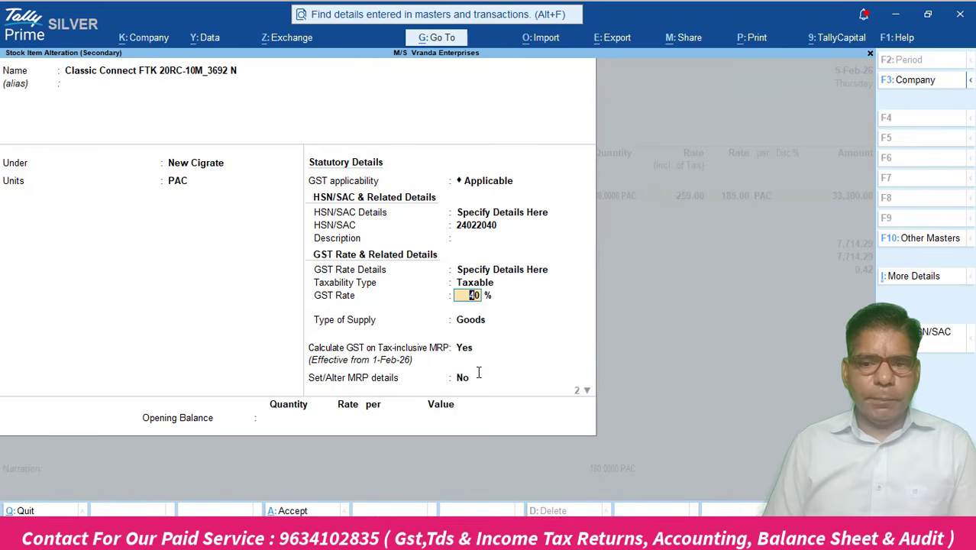
pyautogui.press('Return')
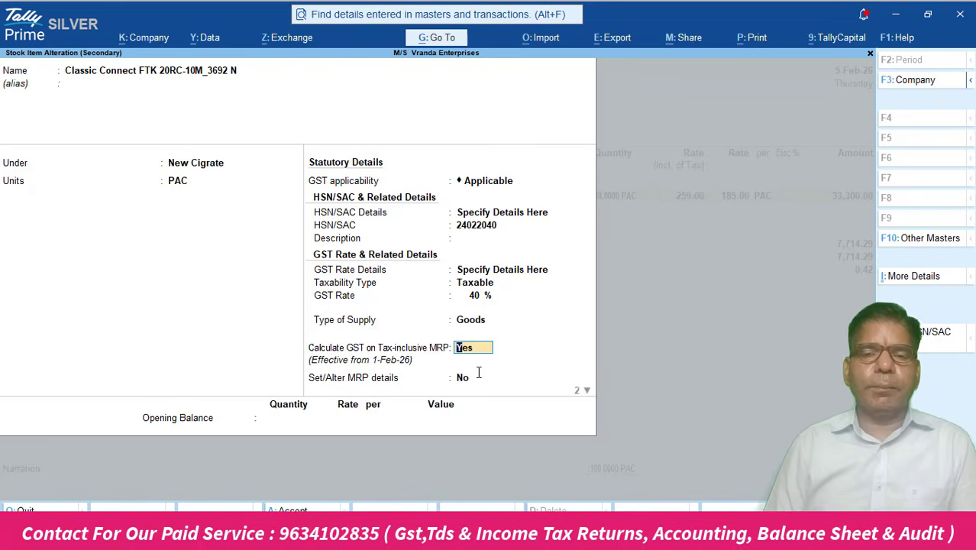
# - Check the Provide MRP Details option in the stock item configuration and accept the configuration
pyautogui.press('F12')
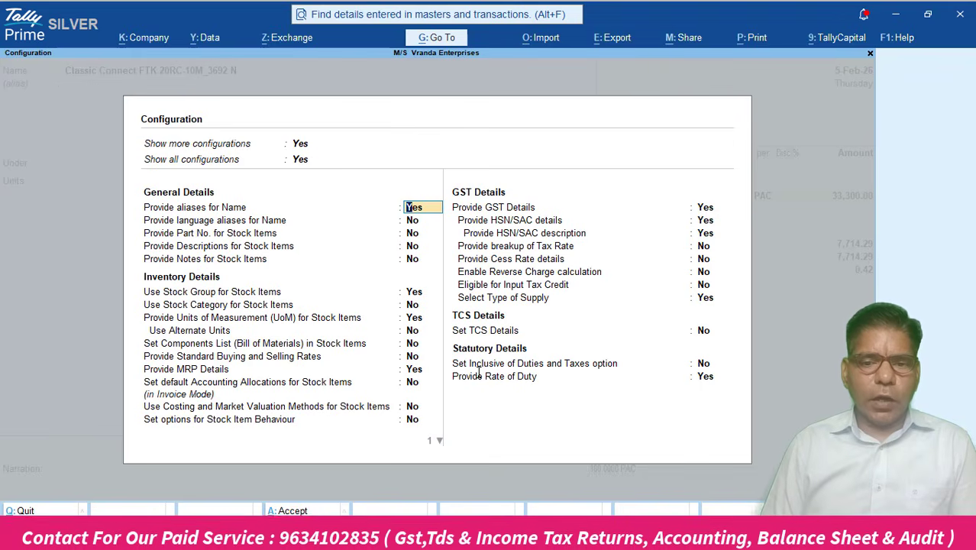
pyautogui.press('Down')
pyautogui.press('Down')
pyautogui.press('Down')
pyautogui.press('Down')
pyautogui.press('Down')
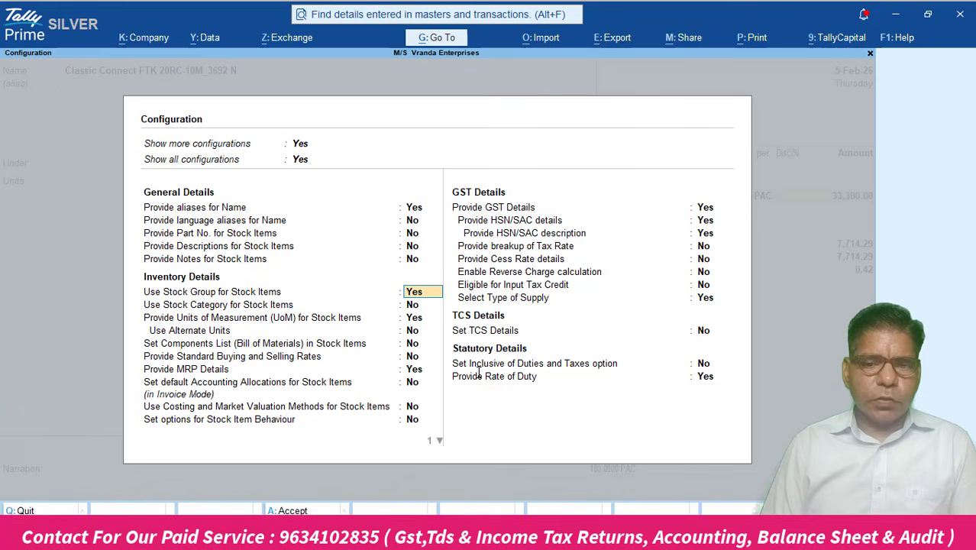
pyautogui.press('Down')
pyautogui.press('Down')
pyautogui.press('Down')
pyautogui.press('Down')
pyautogui.press('Down')
pyautogui.press('Down')
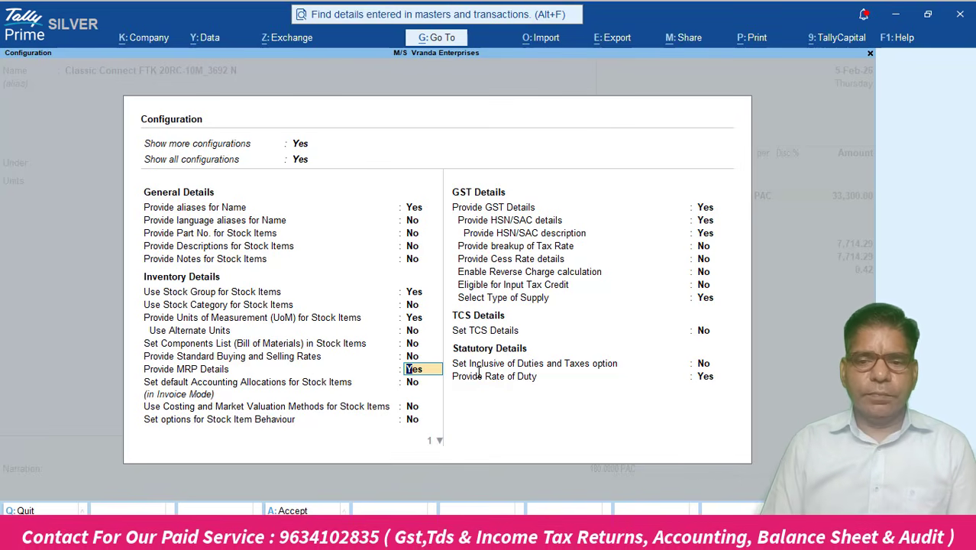
pyautogui.hotkey('ctrl', 'a')
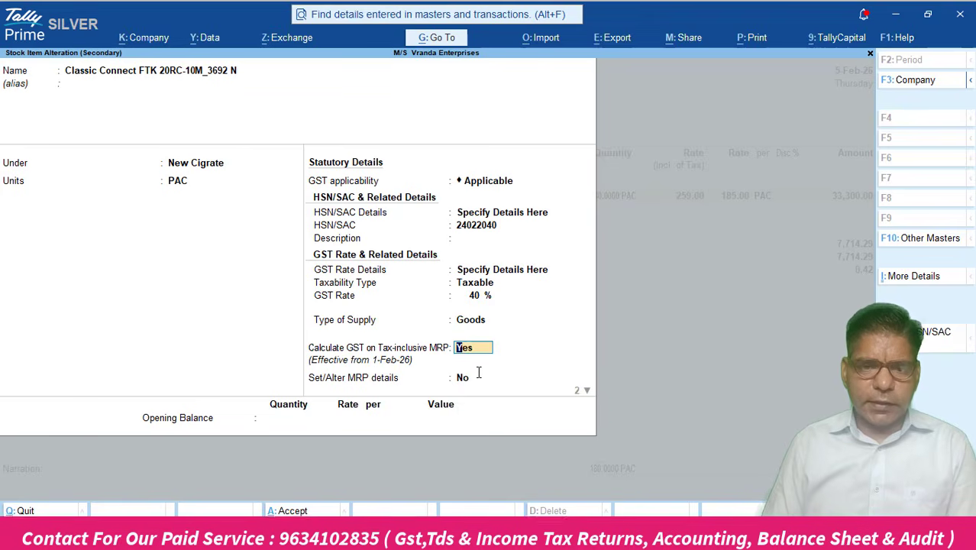
# - Switch the stock item's Calculate GST on Tax-inclusive MRP option to No and back to Yes
pyautogui.press('Return')
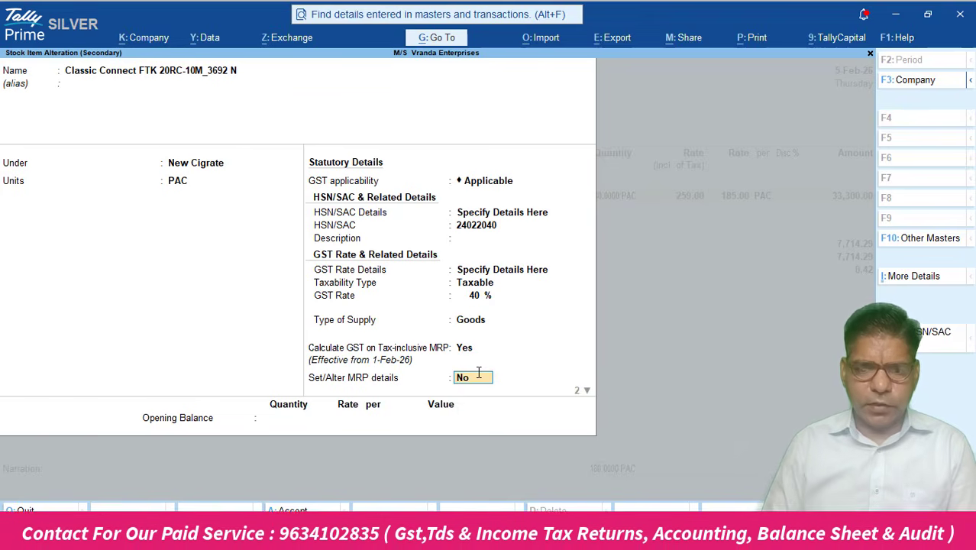
pyautogui.press('BackSpace')
pyautogui.write('n')
pyautogui.press('Up')
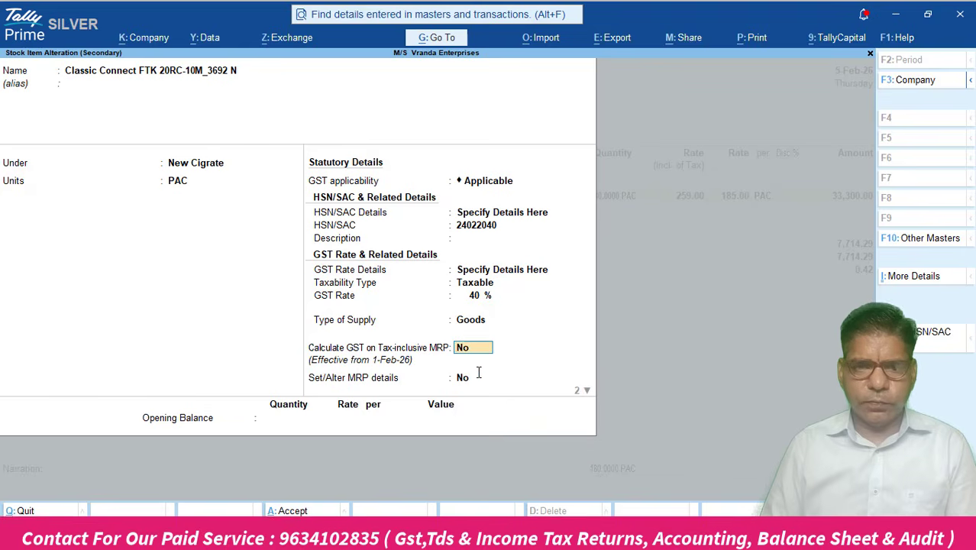
pyautogui.write('y')
pyautogui.press('Return')
pyautogui.press('Return')
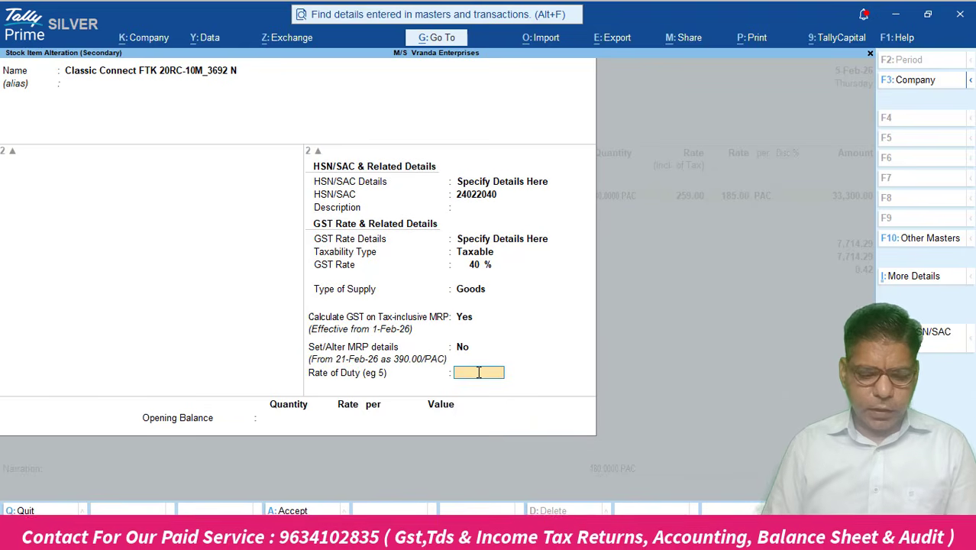
# - View the stock item's MRP details, including the Allow MRP modification in voucher option, and quit the item without saving
pyautogui.press('Up')
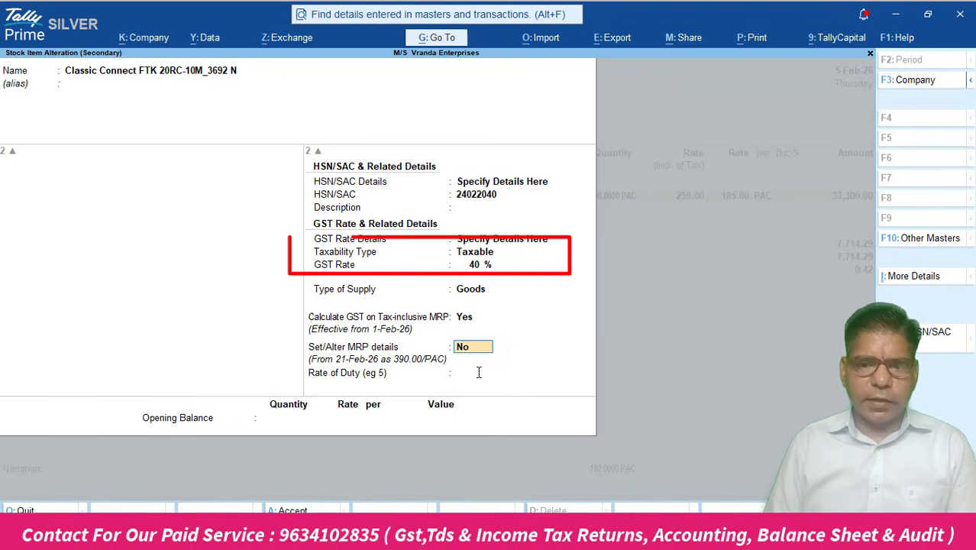
pyautogui.write('y')
pyautogui.press('Return')
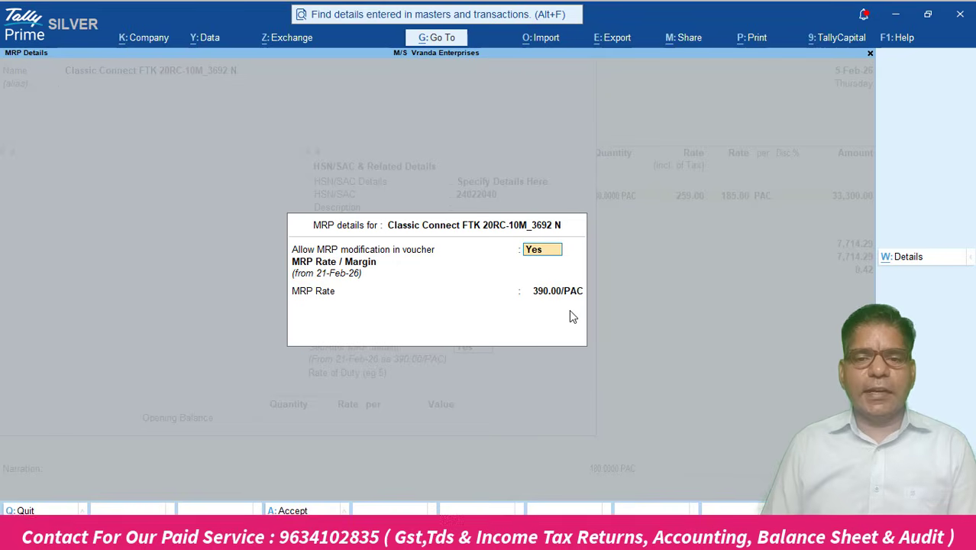
pyautogui.press('Escape')
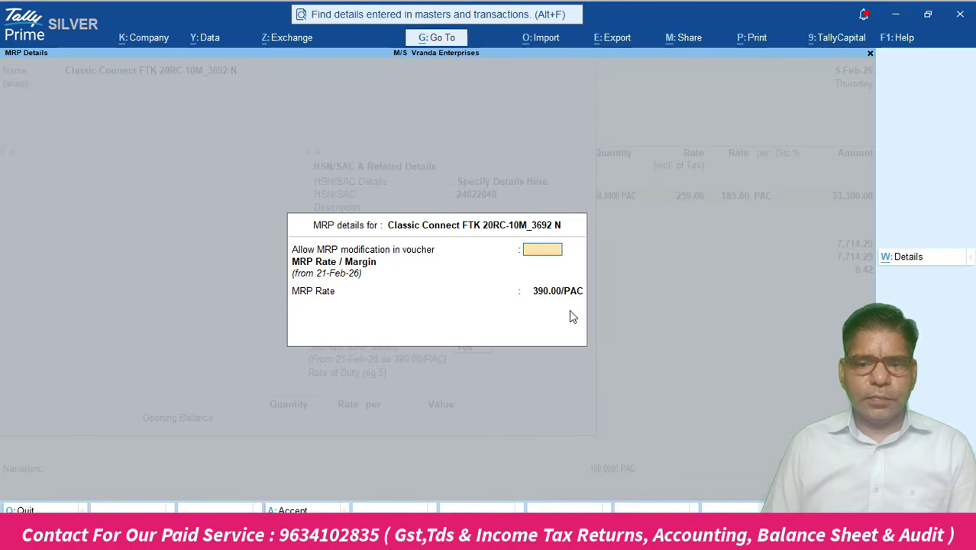
pyautogui.press('Escape')
pyautogui.press('Escape')
pyautogui.press('Escape')
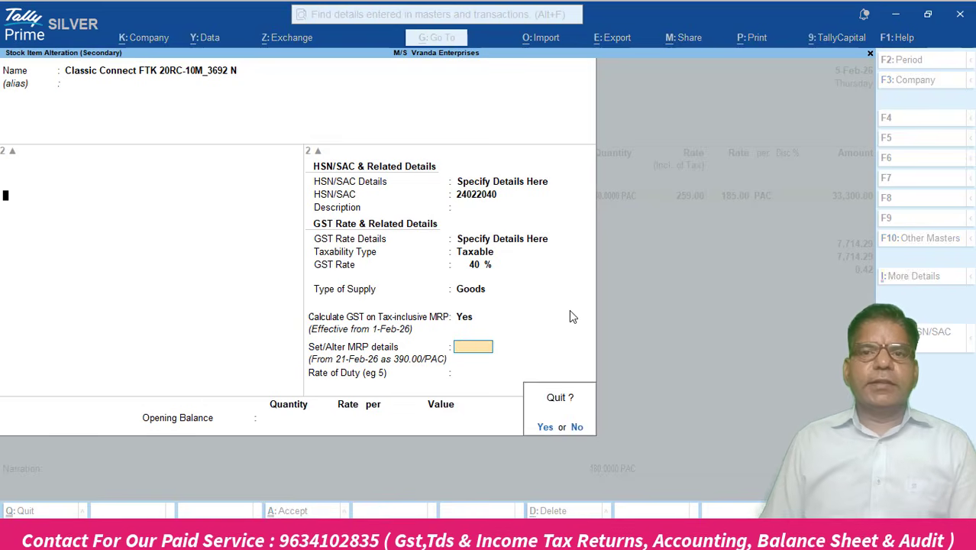
pyautogui.press('Return')
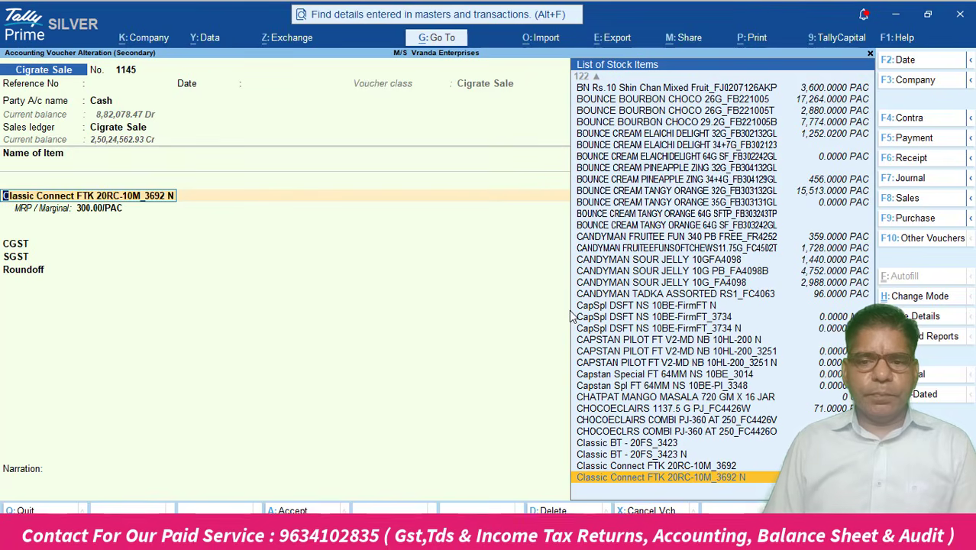
# - Go through the voucher item's MRP / Marginal and quantity entries up to its rate
pyautogui.press('Return')
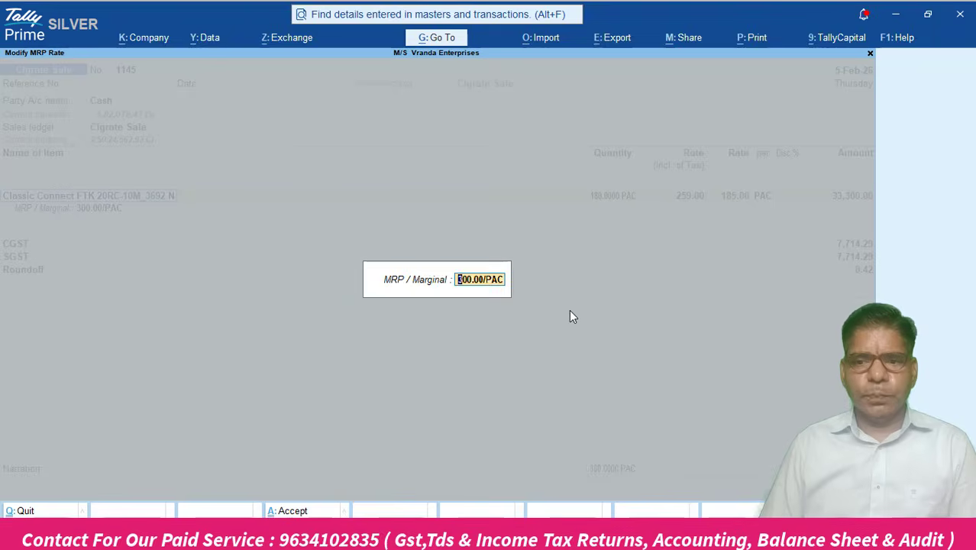
pyautogui.press('Return')
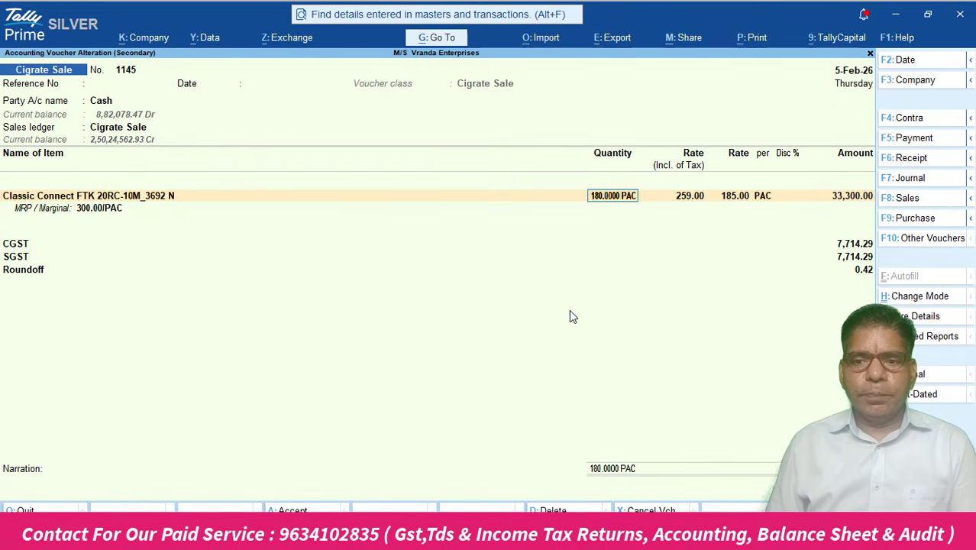
pyautogui.press('Return')
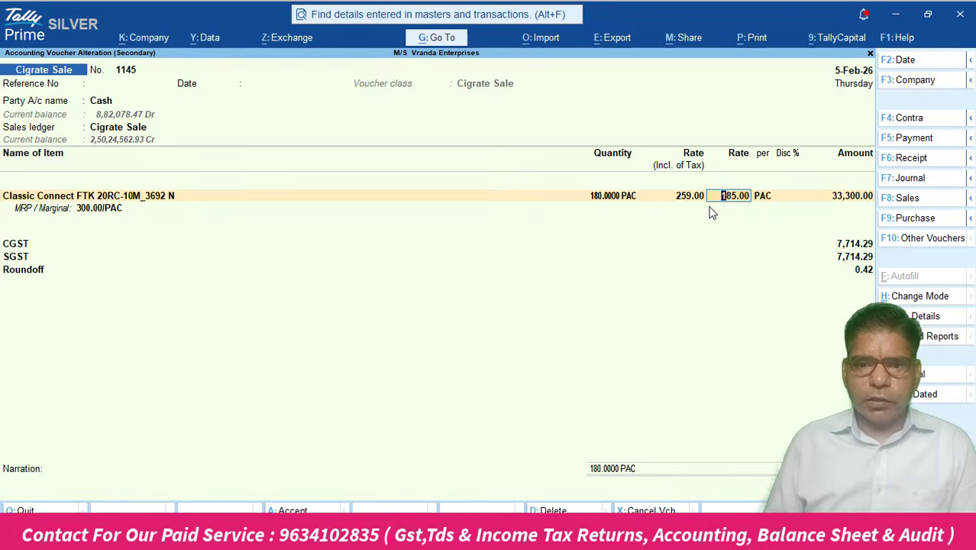
# - Calculate 180 × 185 in Calculator to check the item's amount, and clear the result
pyautogui.press('super+r')
pyautogui.press('Return')
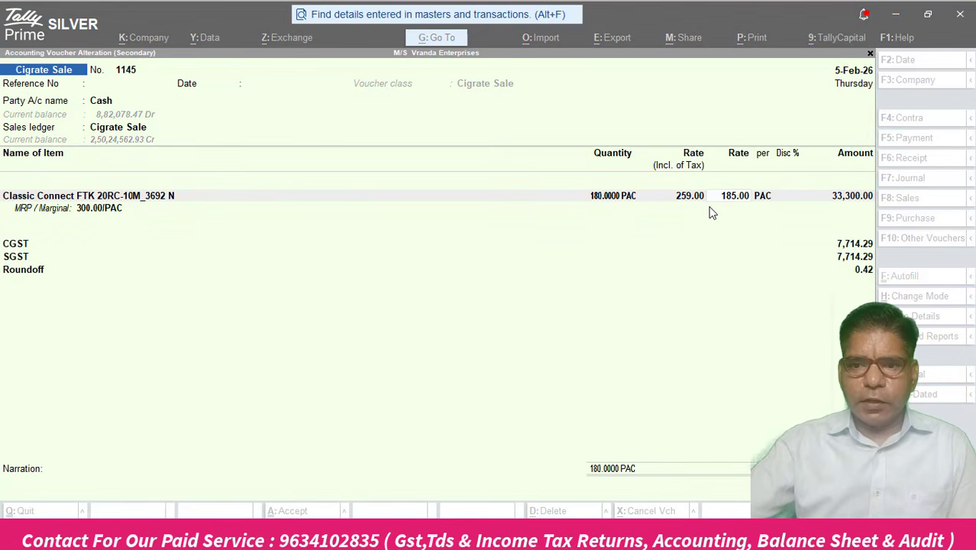
pyautogui.moveTo(677, 94); pyautogui.dragTo(386, 135)
pyautogui.write('180')
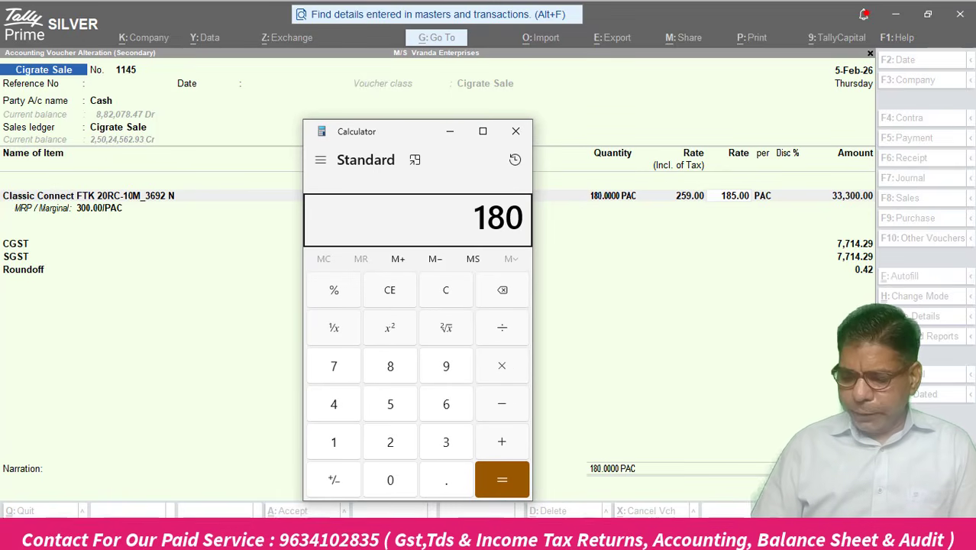
pyautogui.write('*185')
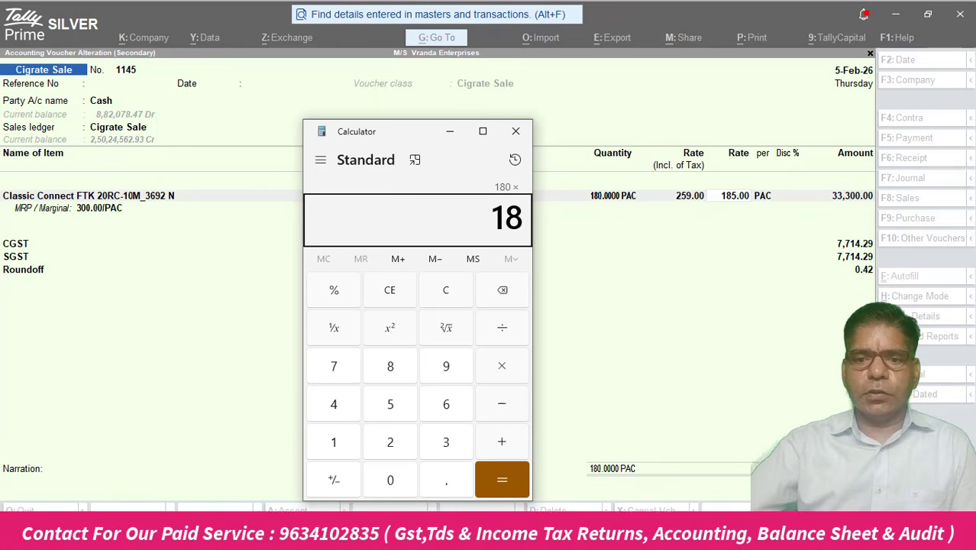
pyautogui.press('Return')
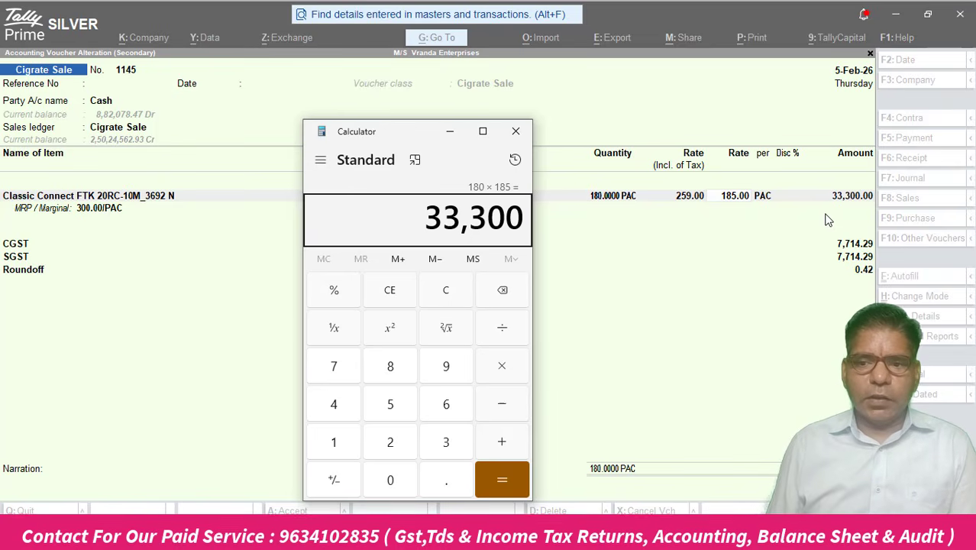
pyautogui.press('Escape')
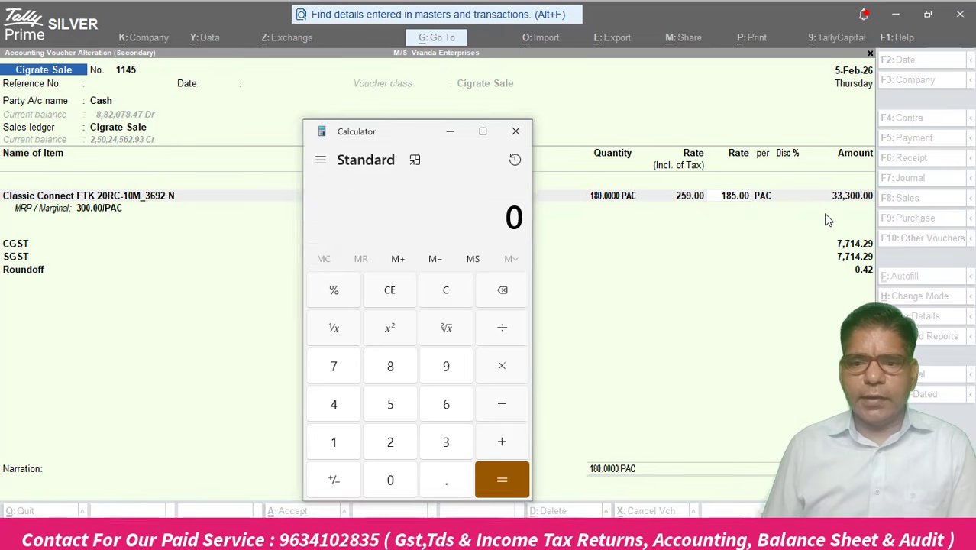
# - Return to the TallyPrime voucher and review the item's GST Rate and Related Details, keeping Override Taxable Value at Yes
pyautogui.hotkey('alt', 'Tab')
pyautogui.press('Return')
pyautogui.press('Return')
pyautogui.press('Return')
pyautogui.press('Return')
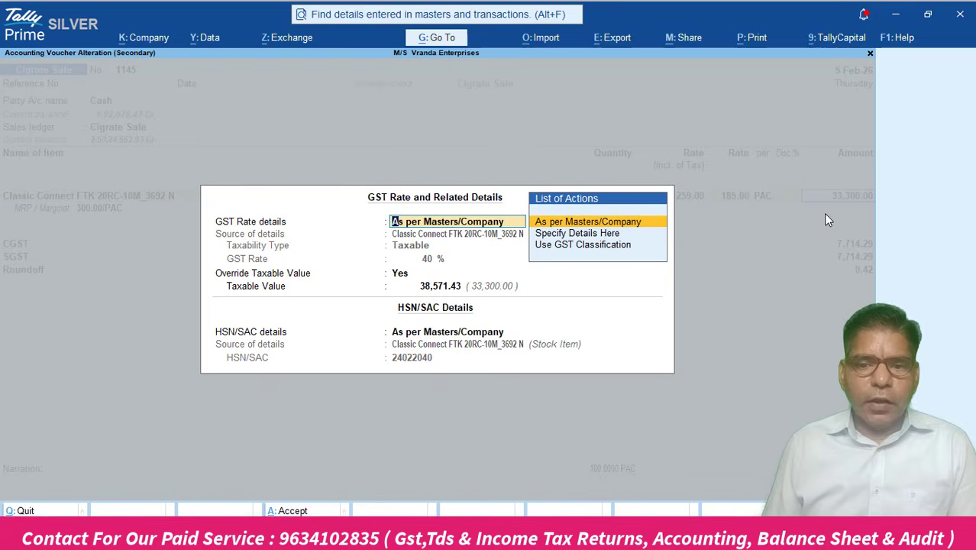
pyautogui.press('Return')
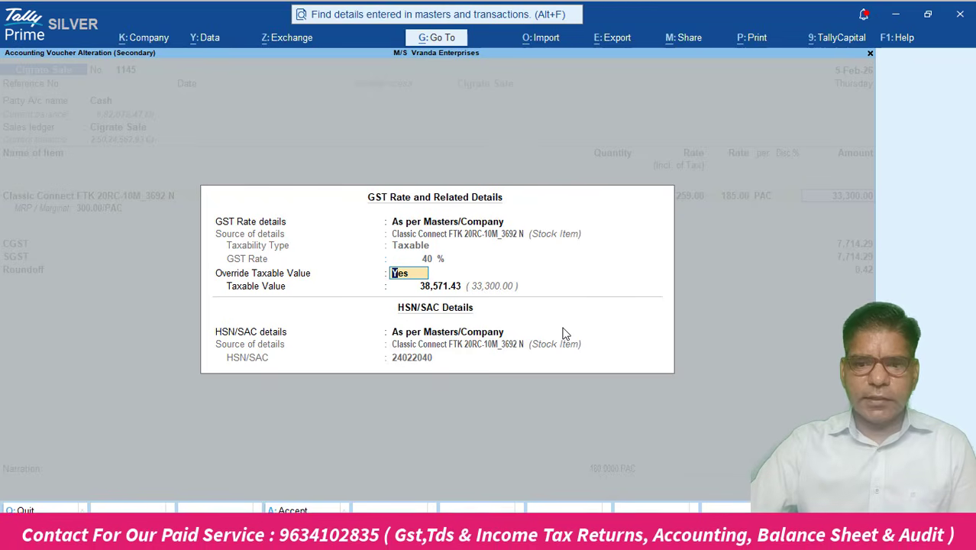
pyautogui.press('Return')
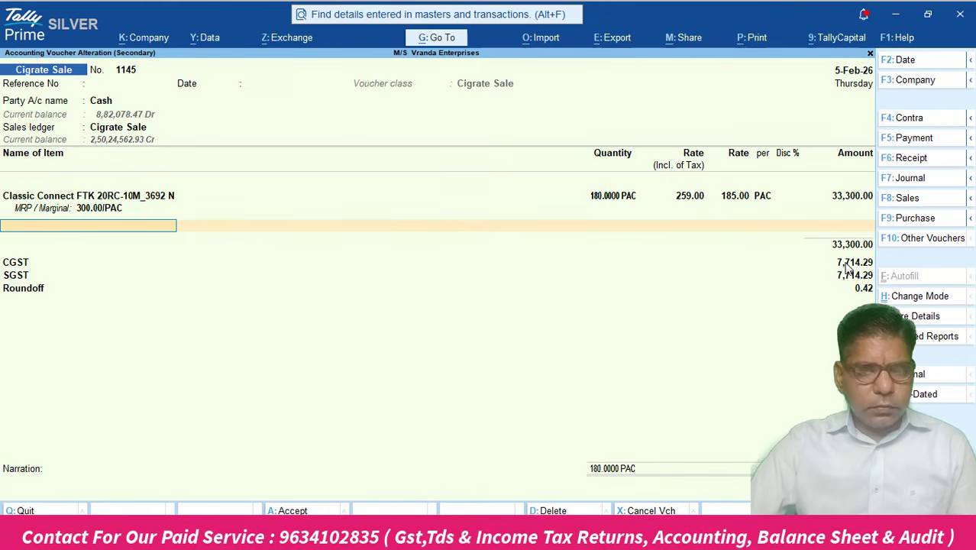
# - Examine the detailed GST tax analysis of the cigarette sale voucher and return to the voucher
pyautogui.hotkey('alt', 'a')
pyautogui.hotkey('alt', 'F5')
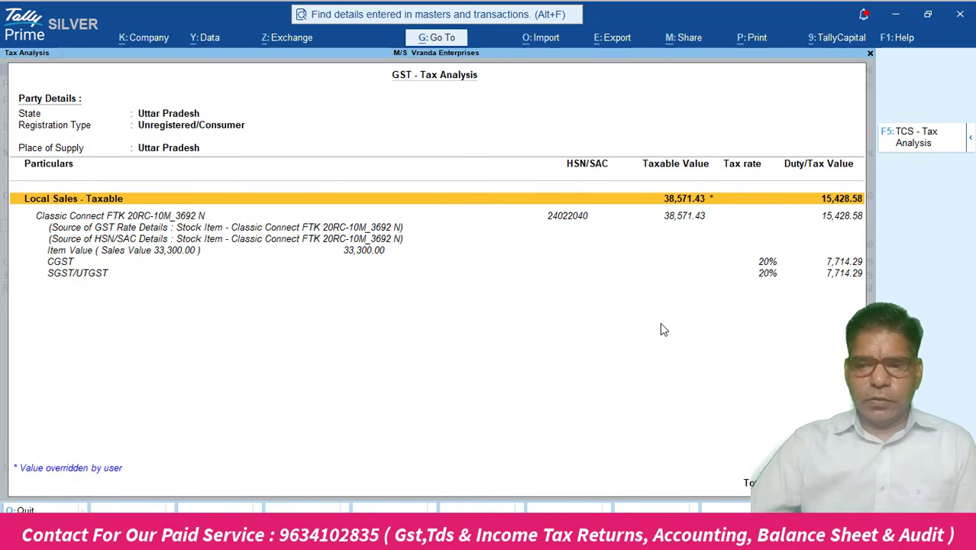
pyautogui.press('Escape')
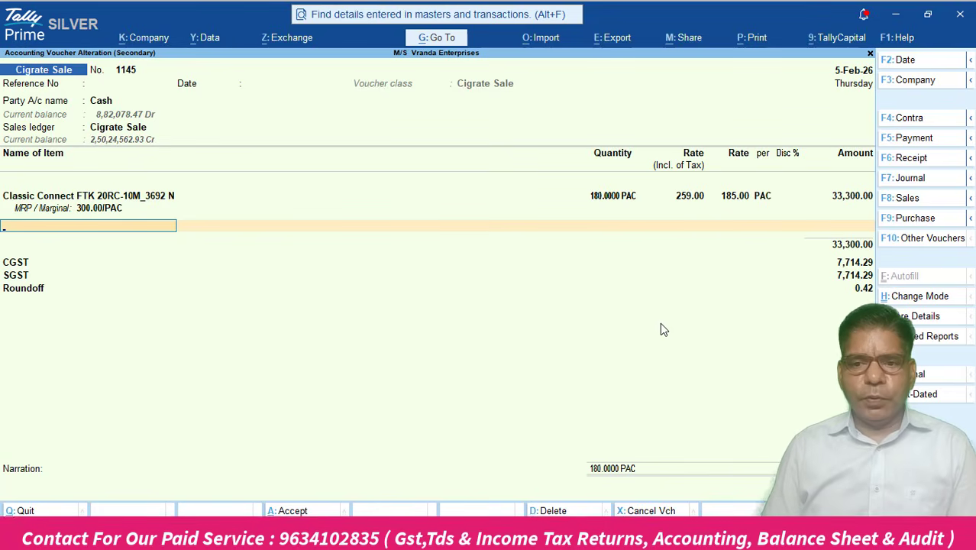
# - Switch to the Cigrate Sale_1145.pdf invoice in the browser, review its item line and tax totals, and close it
pyautogui.hotkey('alt', 'Tab')
pyautogui.press('Tab')
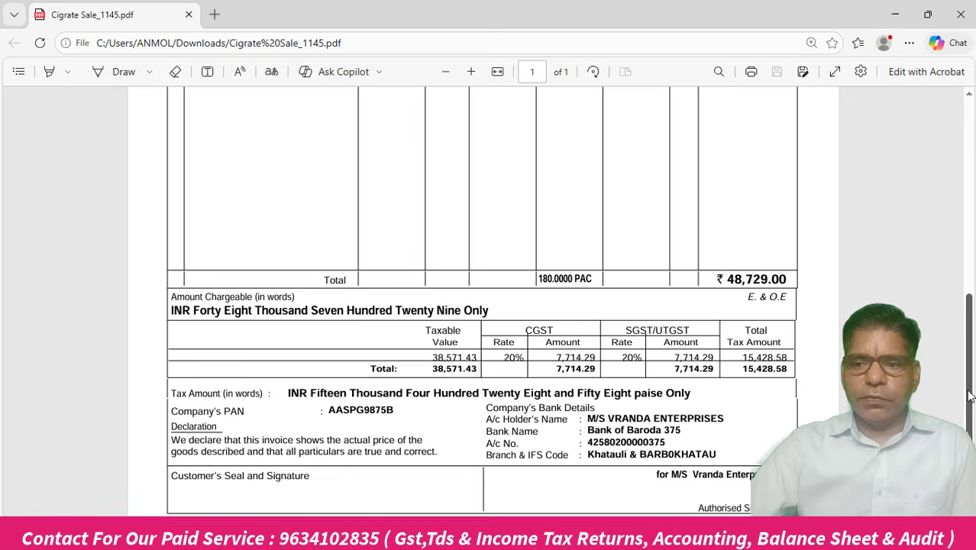
pyautogui.scroll(3, 968, 389)
pyautogui.scroll(5, 971, 290)
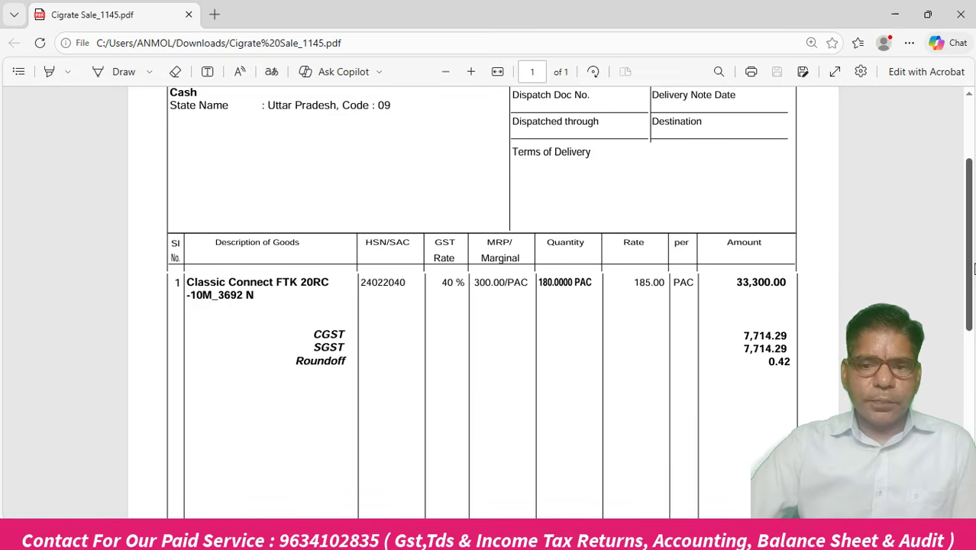
pyautogui.scroll(-9, 967, 267)
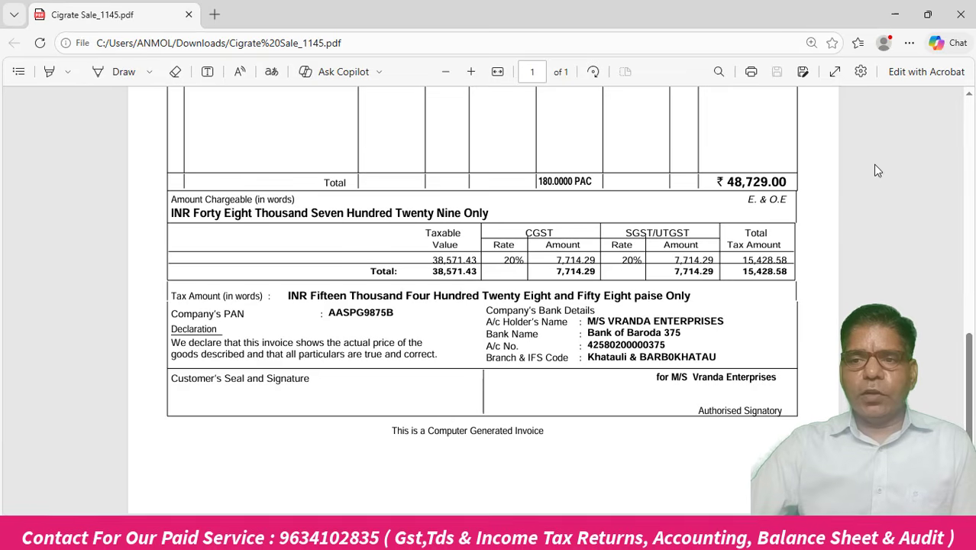
pyautogui.click(961, 13)
# - Leave the cigarette sale voucher in TallyPrime without saving and go back to the Gateway of Tally
pyautogui.press('Escape')
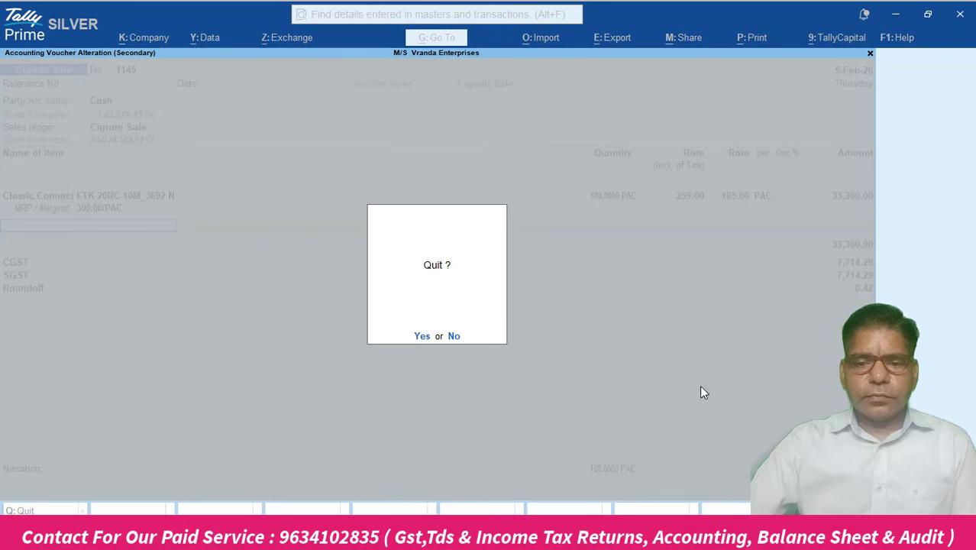
pyautogui.press('n')
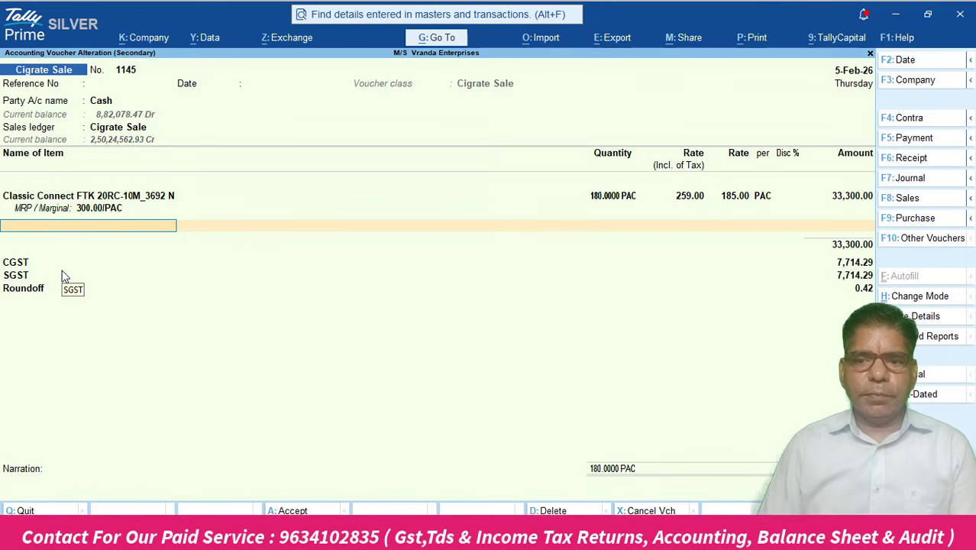
pyautogui.press('Escape')
pyautogui.press('Escape')
pyautogui.press('Escape')
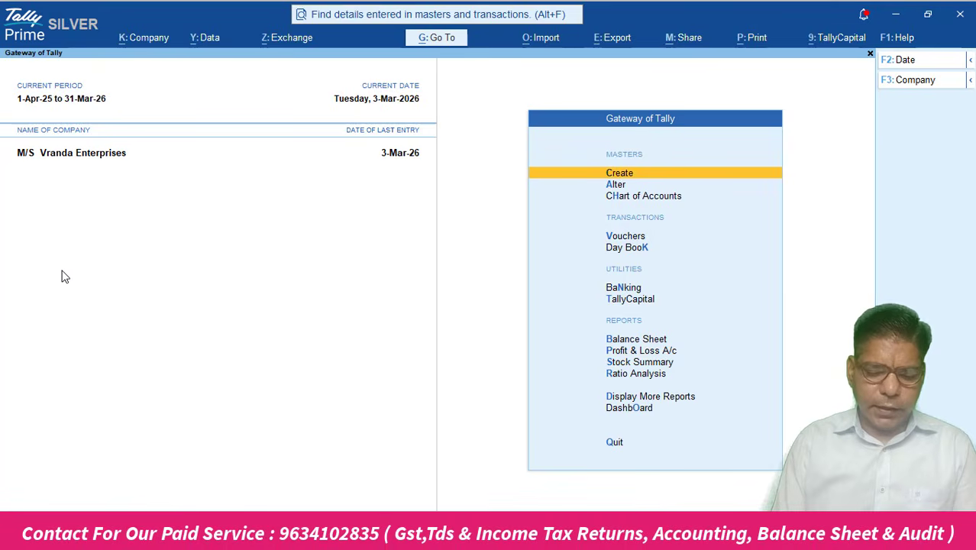
# - Open the GSTR-1 return from the statutory GST reports
pyautogui.press('d')
pyautogui.press('o')
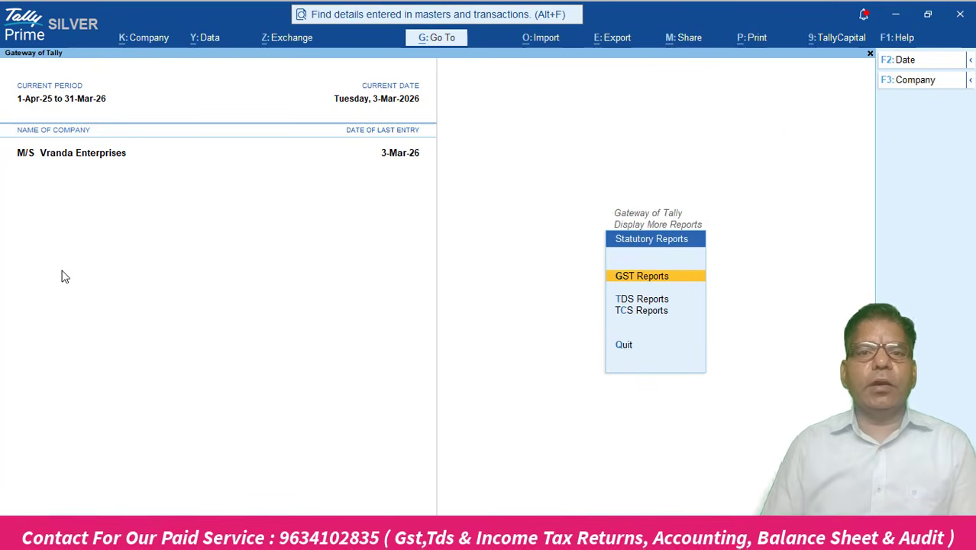
pyautogui.press('g')
pyautogui.press('Down')
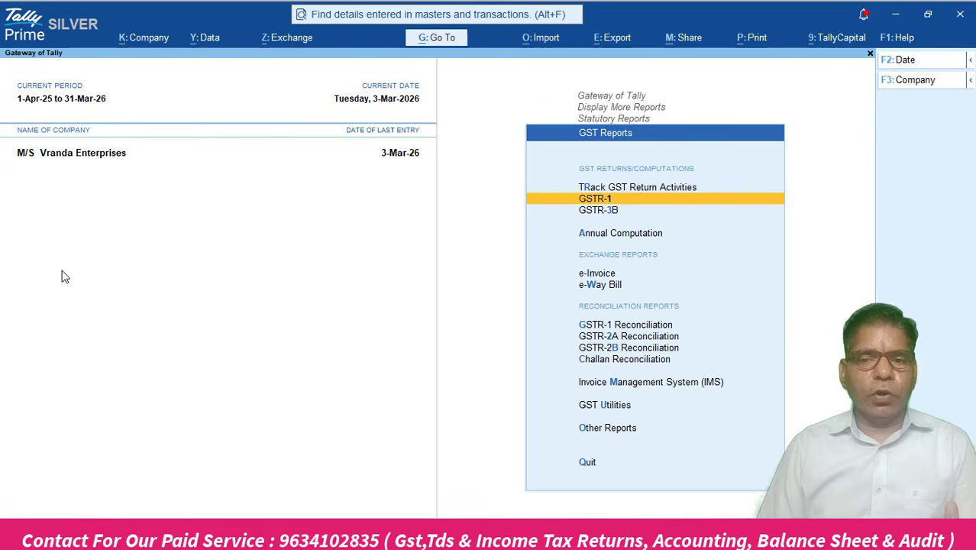
pyautogui.press('Return')
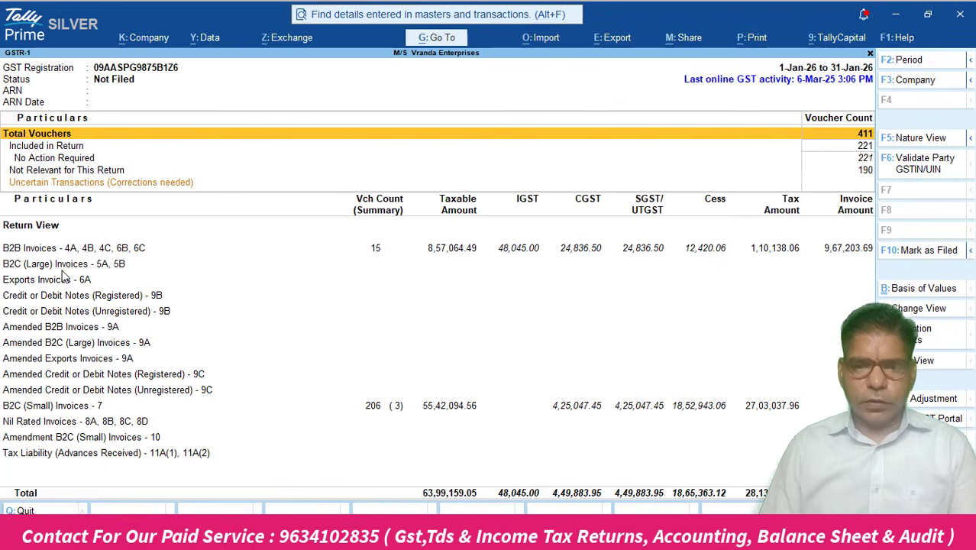
# - Set the GSTR-1 report period to 1-Feb-26 through 28-Feb-26
pyautogui.press('F2')
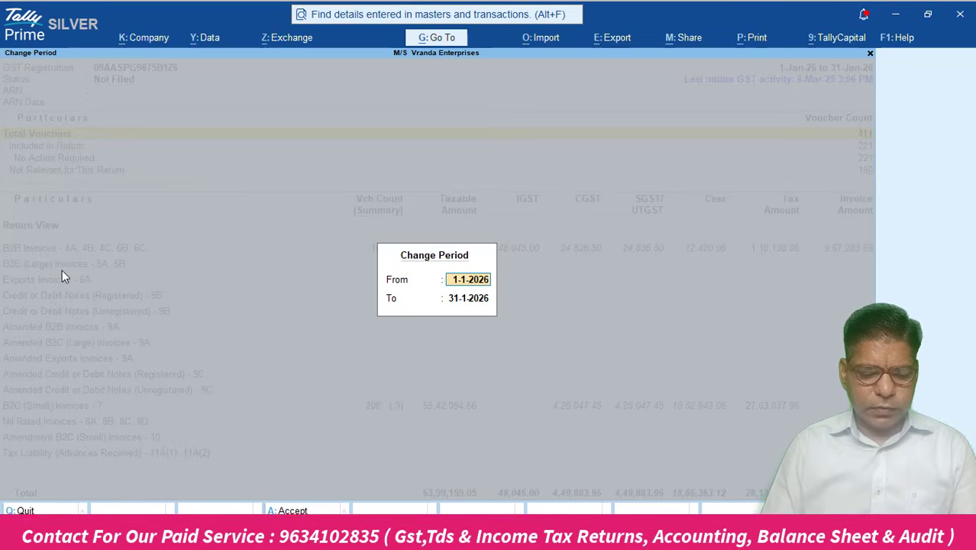
pyautogui.write('feb')
pyautogui.press('Return')
pyautogui.write('feb')
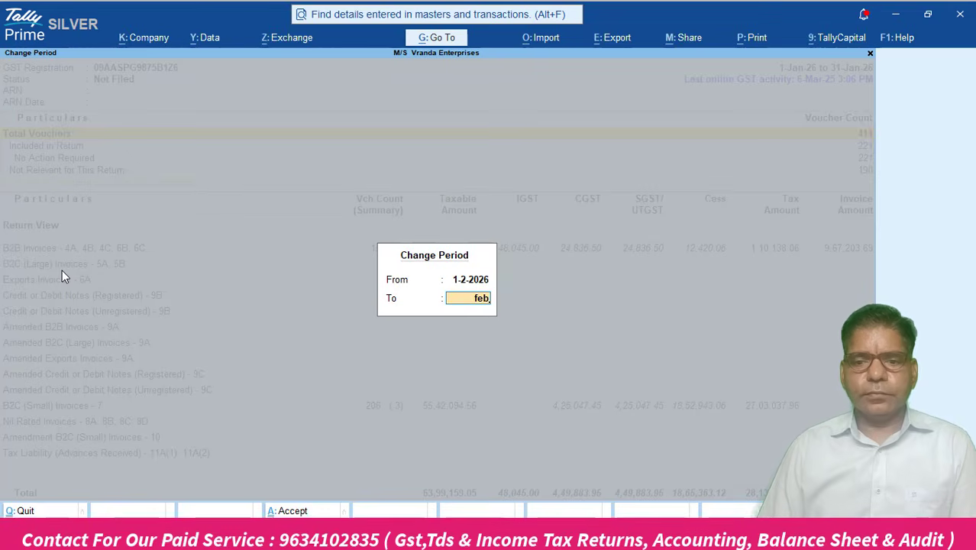
pyautogui.press('Return')
# - Examine the B2B Invoices - 4A, 4B, 4C, 6B, 6C summary by party and return to GSTR-1
pyautogui.press('Down')
pyautogui.press('Down')
pyautogui.press('Down')
pyautogui.press('Down')
pyautogui.press('Down')
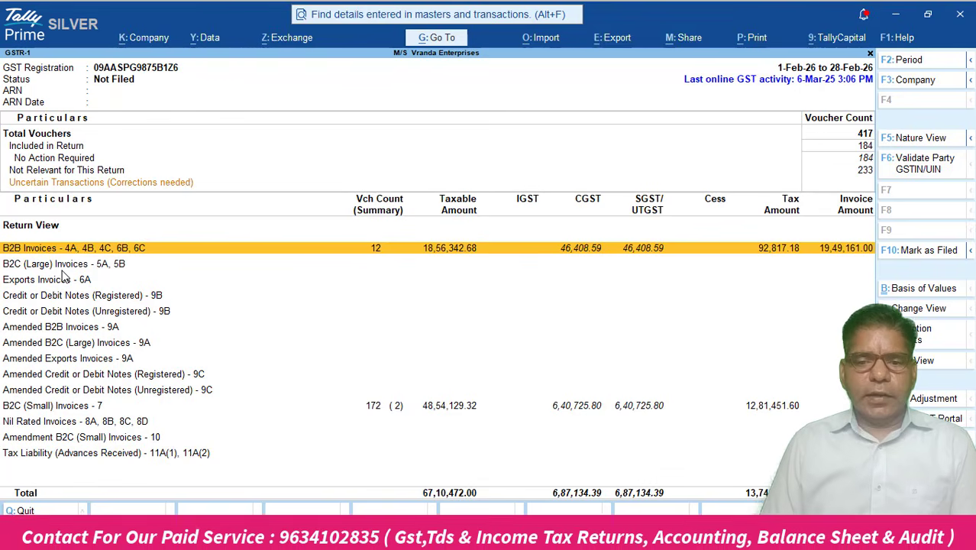
pyautogui.press('Down')
pyautogui.press('Up')
pyautogui.press('Up')
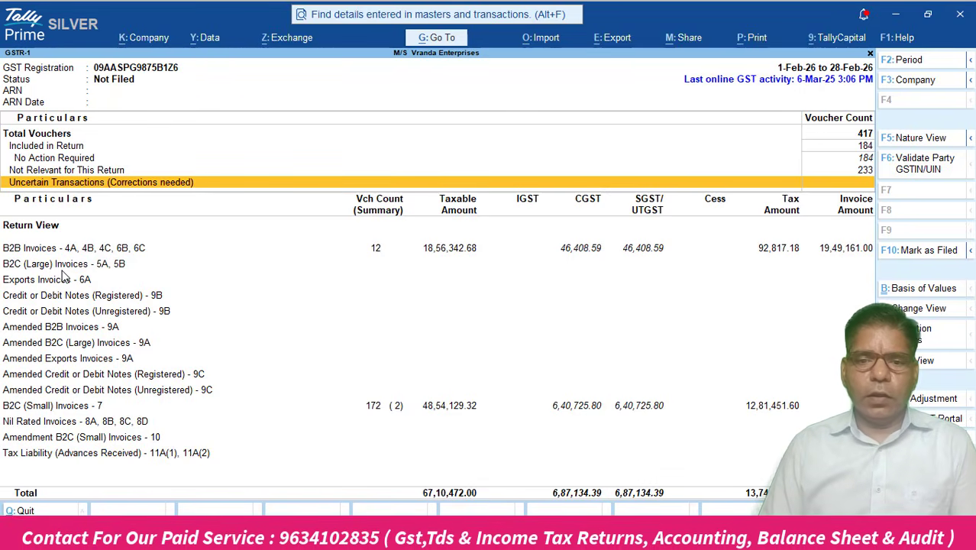
pyautogui.press('Down')
pyautogui.press('Down')
pyautogui.press('Up')
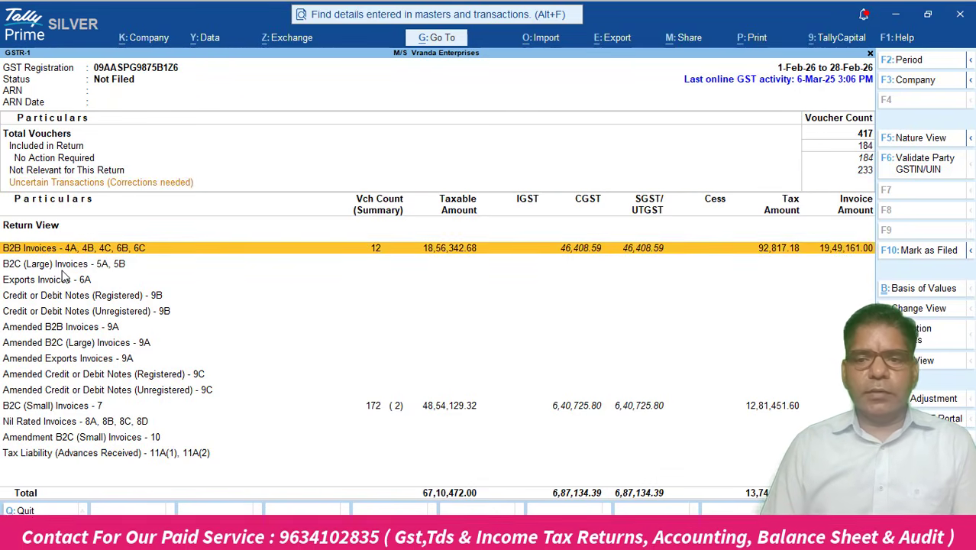
pyautogui.press('Return')
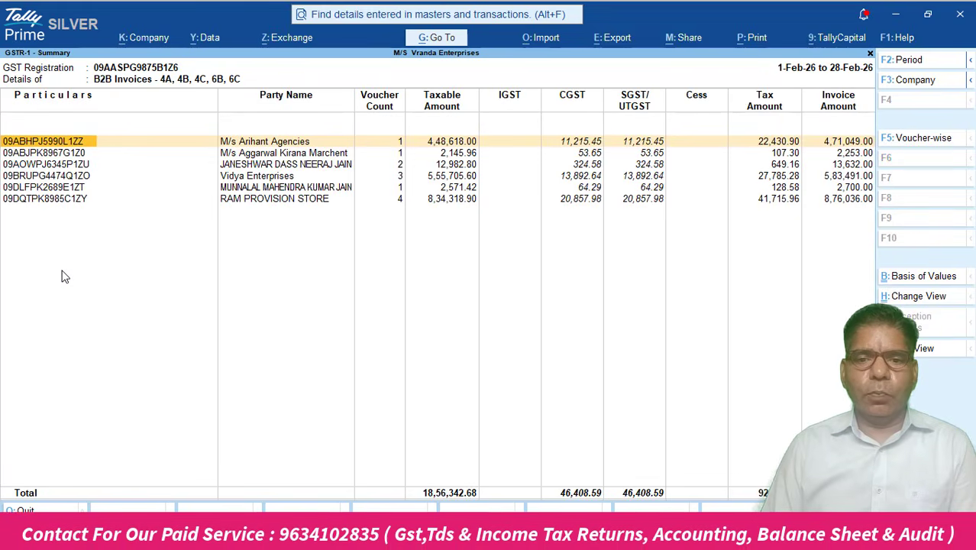
pyautogui.press('Escape')
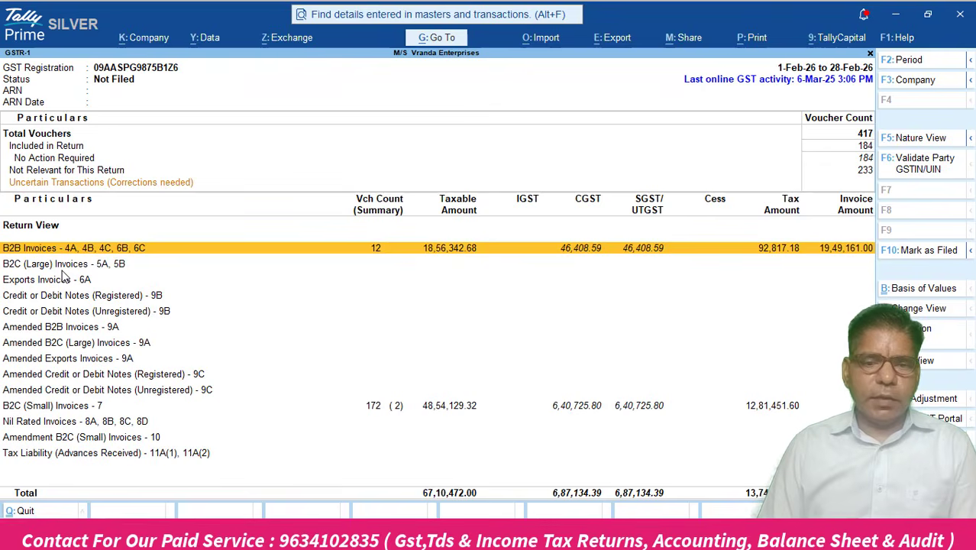
# - Examine the HSN Summary - 12 (B2B - B2C Supplies) of the return and close it
pyautogui.press('Down')
pyautogui.press('Down')
pyautogui.press('Down')
pyautogui.press('Down')
pyautogui.press('Down')
pyautogui.press('Down')
pyautogui.press('Down')
pyautogui.press('Down')
pyautogui.press('Down')
pyautogui.press('Down')
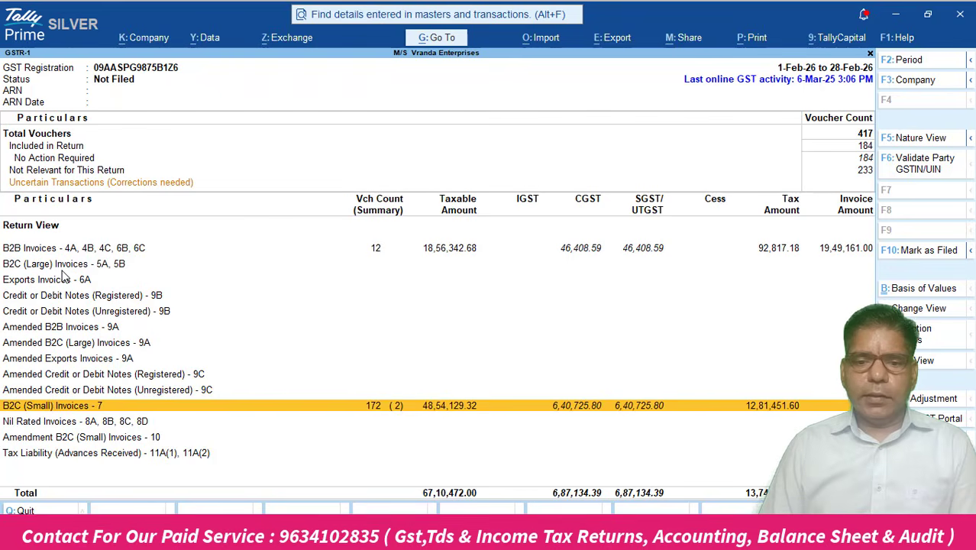
pyautogui.press('Down')
pyautogui.press('Down')
pyautogui.press('Down')
pyautogui.press('Down')
pyautogui.press('Down')
pyautogui.press('Down')
pyautogui.press('Down')
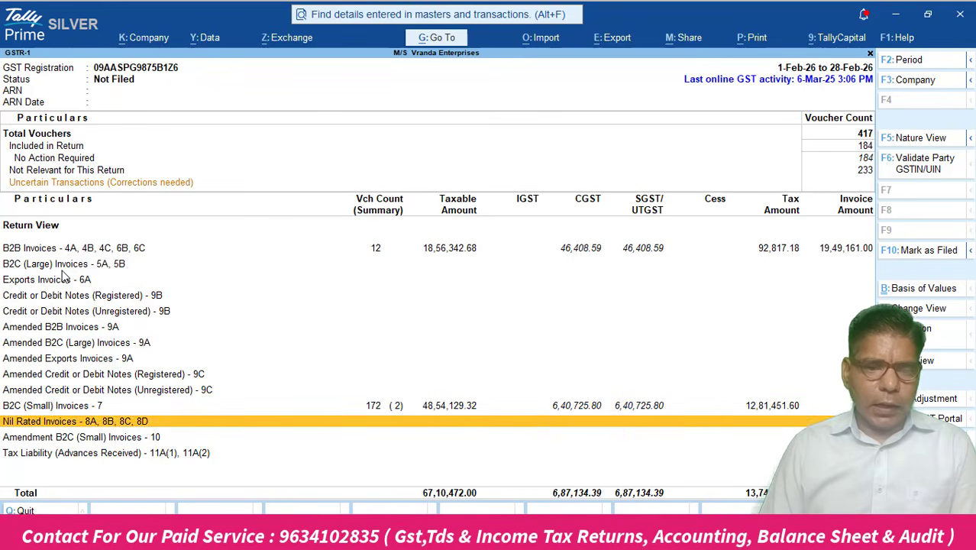
pyautogui.press('Down')
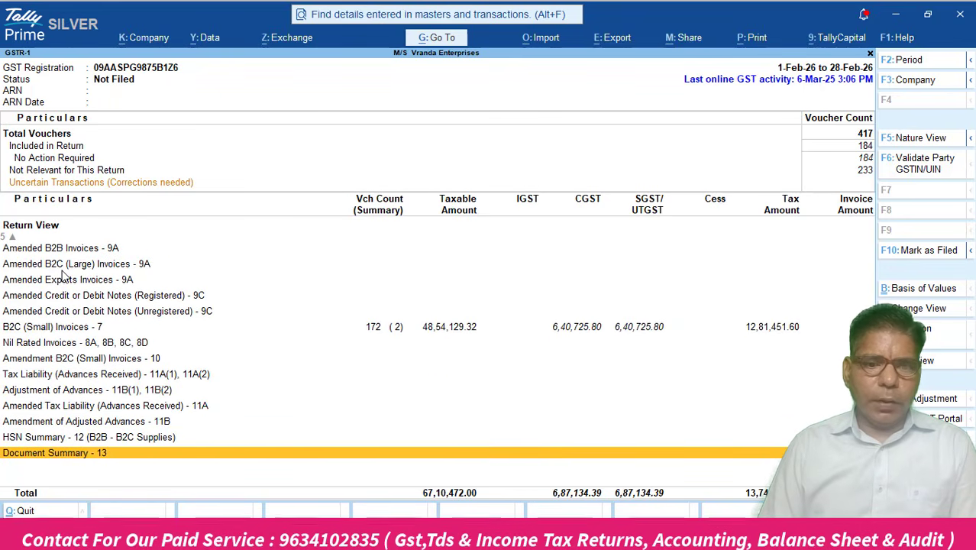
pyautogui.press('Up')
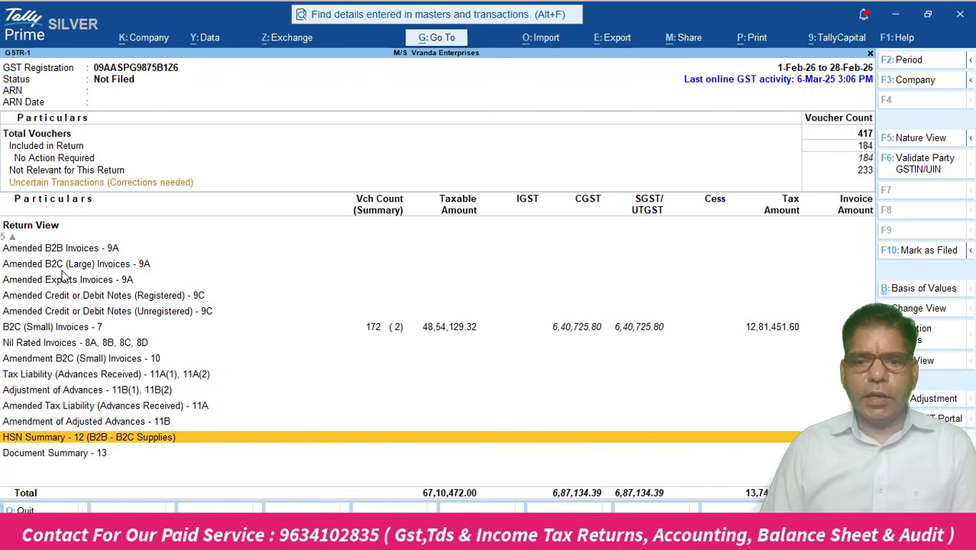
pyautogui.press('Return')
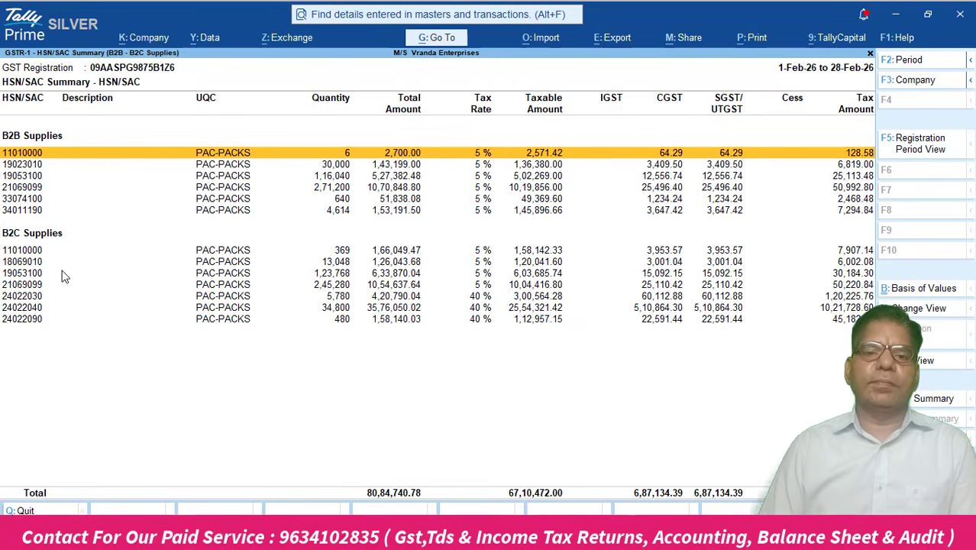
pyautogui.press('Escape')
# - View the Document Summary - 13 of the return and go back to GSTR-1
pyautogui.press('Down')
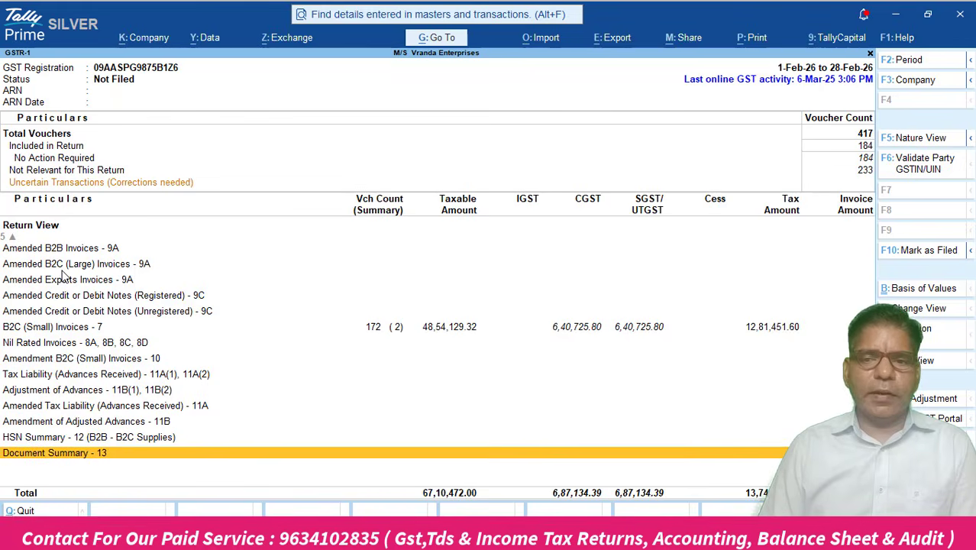
pyautogui.press('Return')
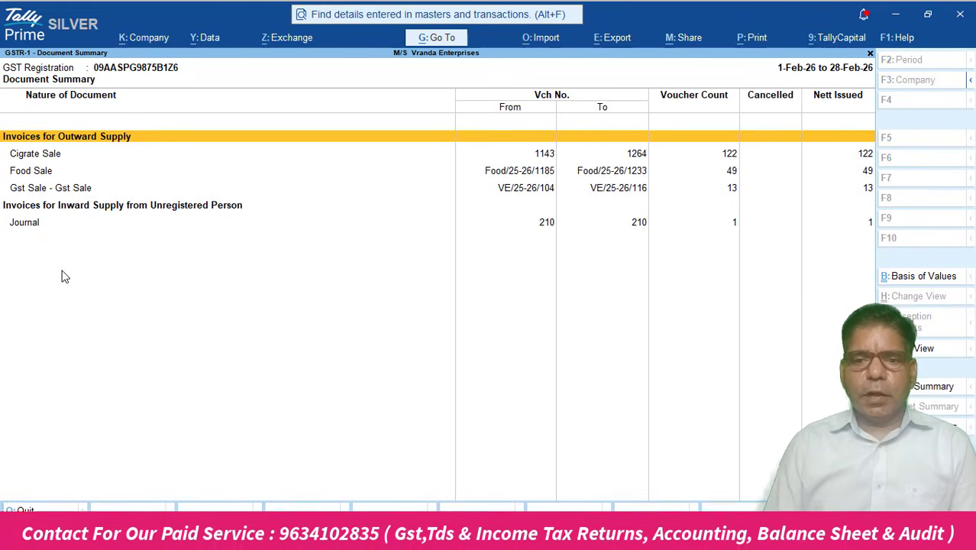
pyautogui.press('Escape')
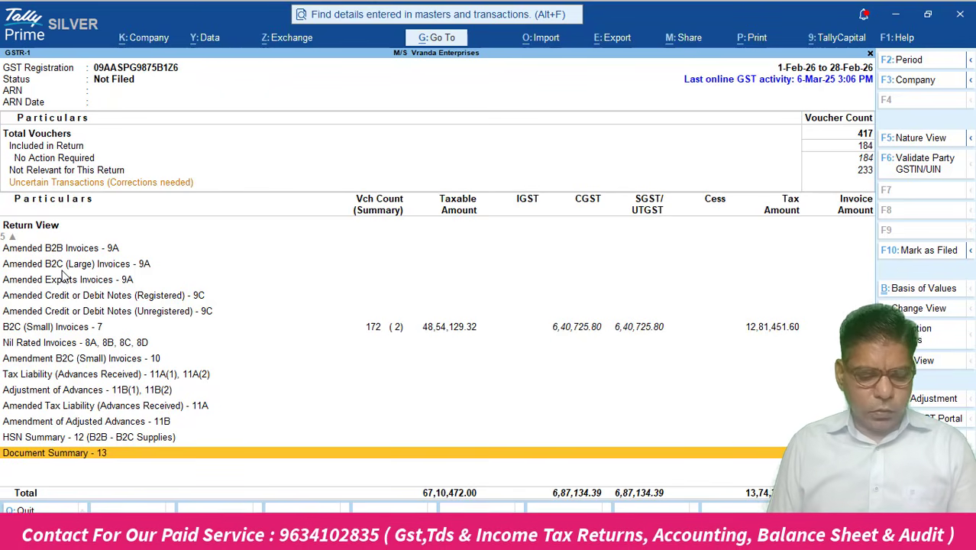
# - Open the GST Returns export for GSTR-1, keeping the period 1-2-2026 to 28-2-2026
pyautogui.press('ctrl')
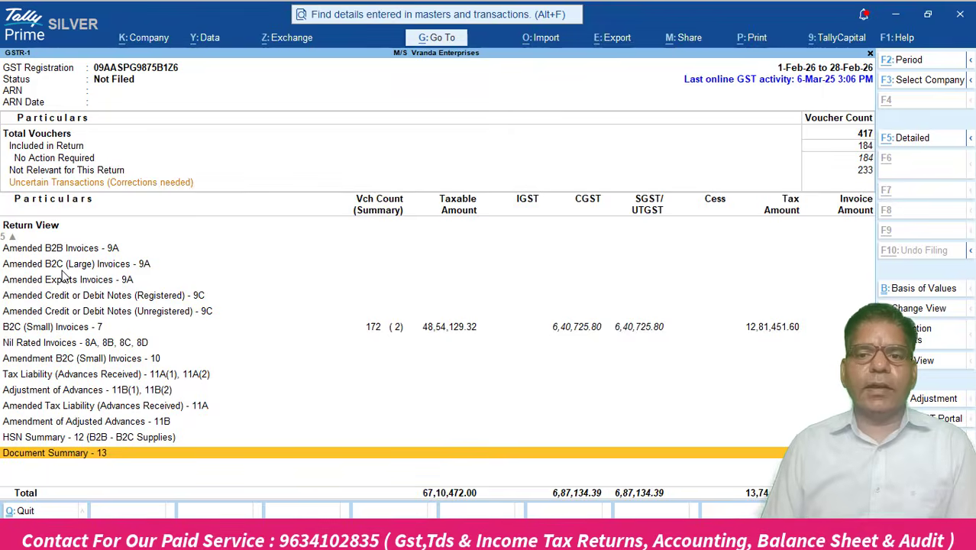
pyautogui.hotkey('alt', 'e')
pyautogui.press('Down')
pyautogui.press('Down')
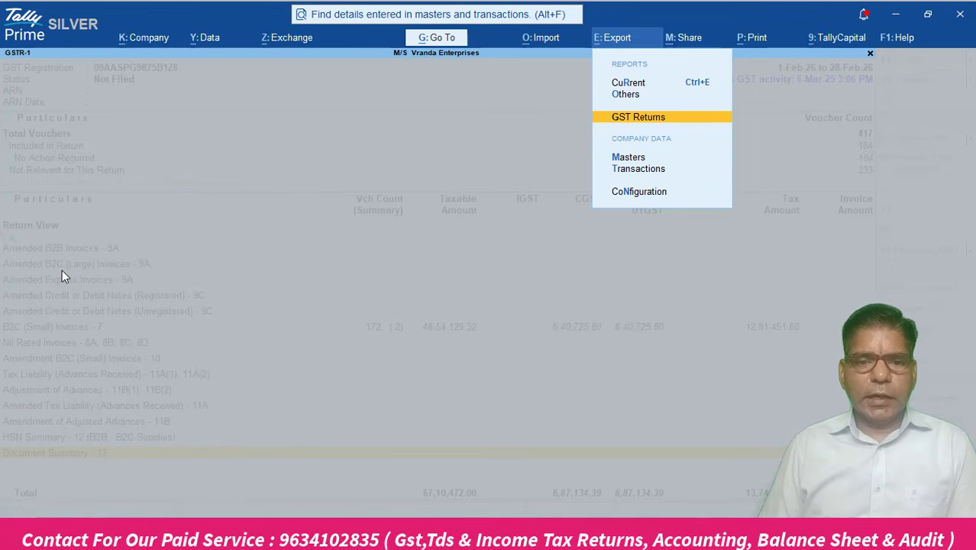
pyautogui.press('Return')
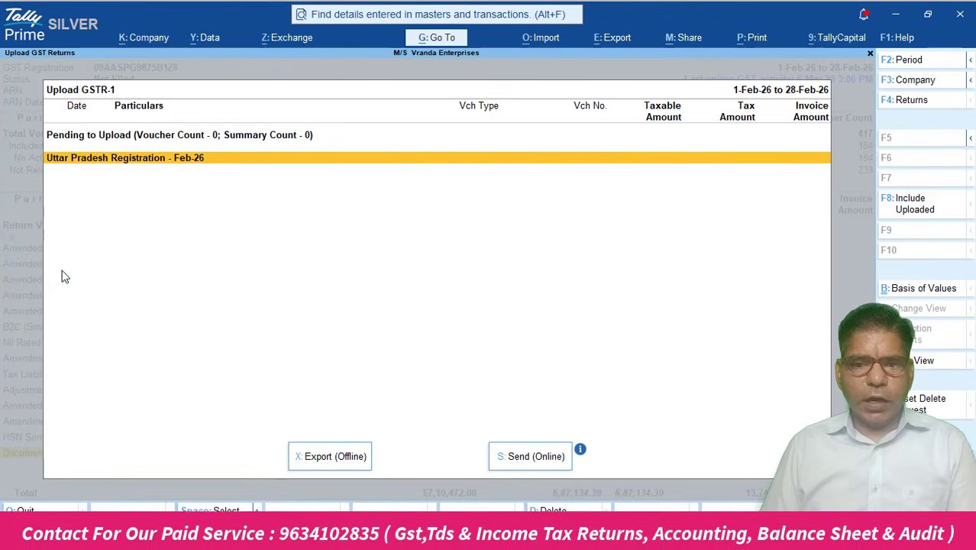
pyautogui.press('F2')
pyautogui.press('Return')
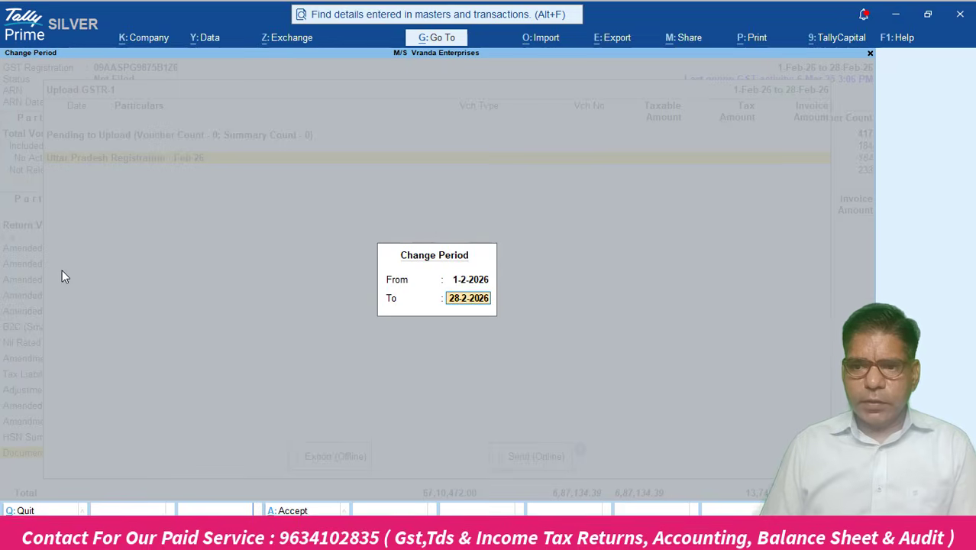
pyautogui.press('Return')
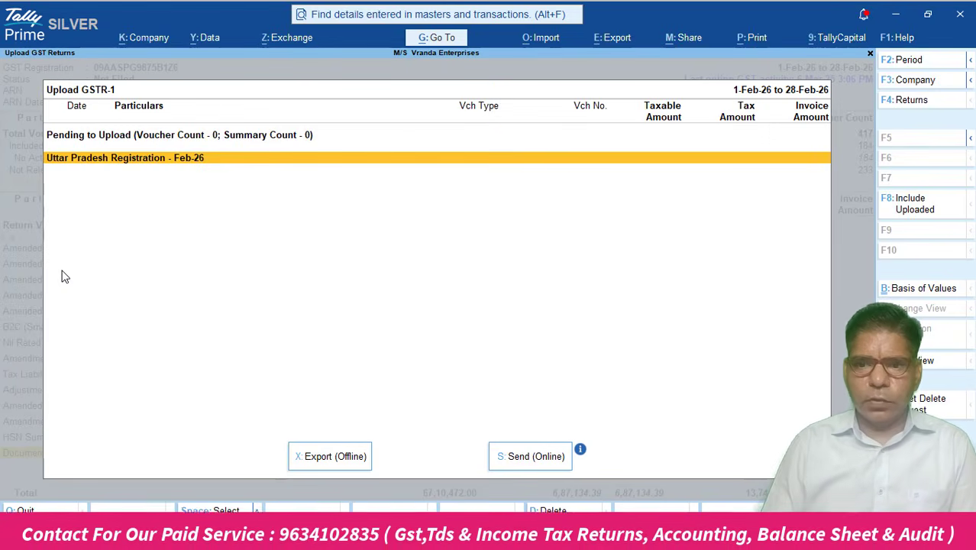
# - Configure the export's Basis of Values to include transactions where no action is required and e-Invoices with IRN information
pyautogui.hotkey('ctrl', 'b')
pyautogui.press('Return')
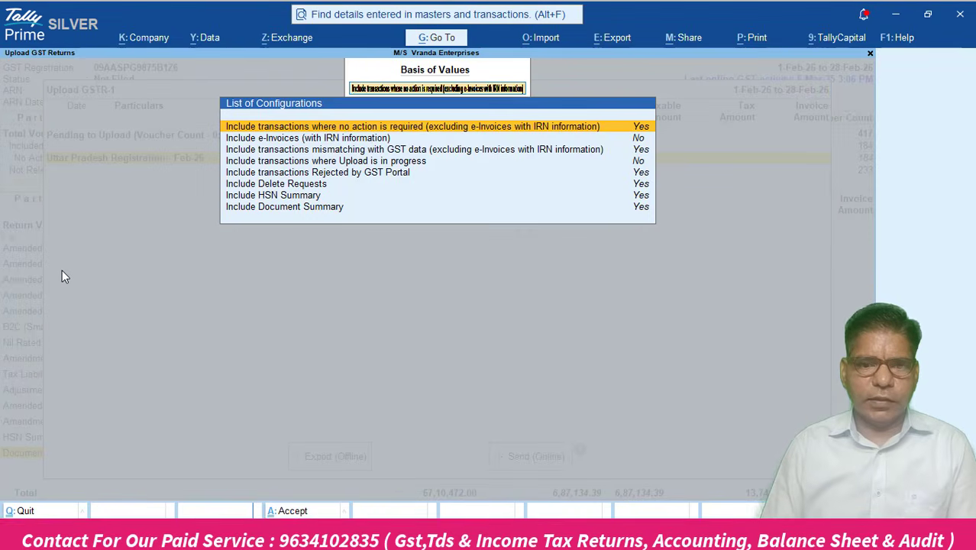
pyautogui.hotkey('ctrl', 'a')
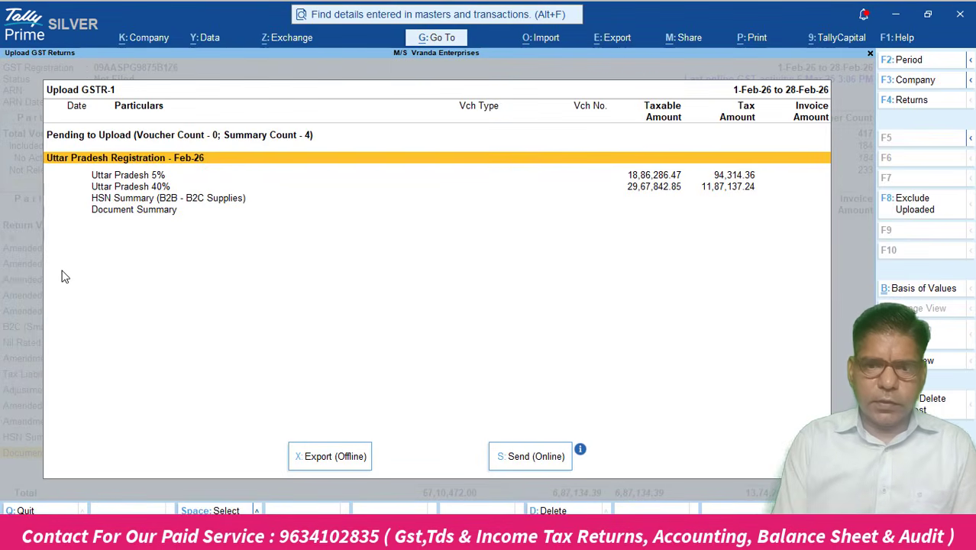
pyautogui.hotkey('ctrl', 'b')
pyautogui.press('Down')
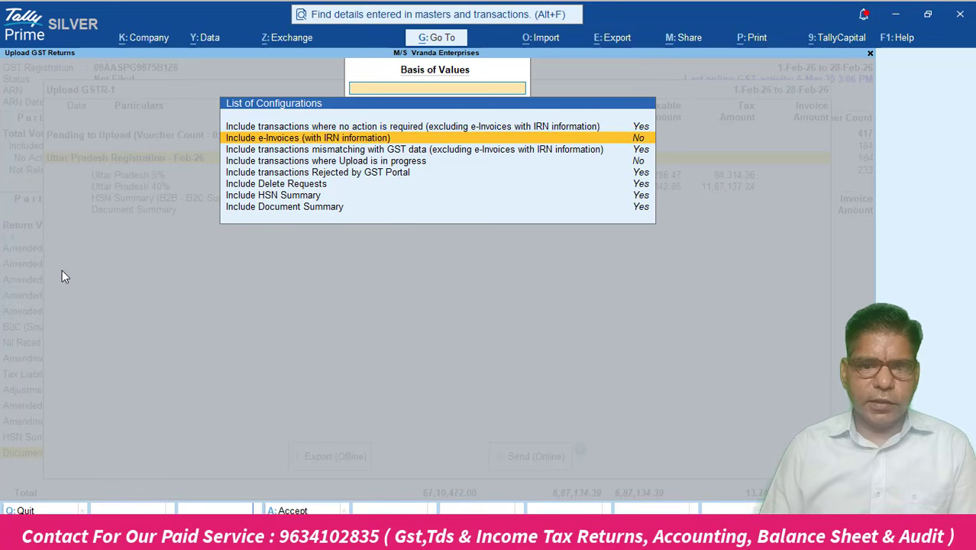
pyautogui.press('Return')
pyautogui.hotkey('ctrl', 'a')
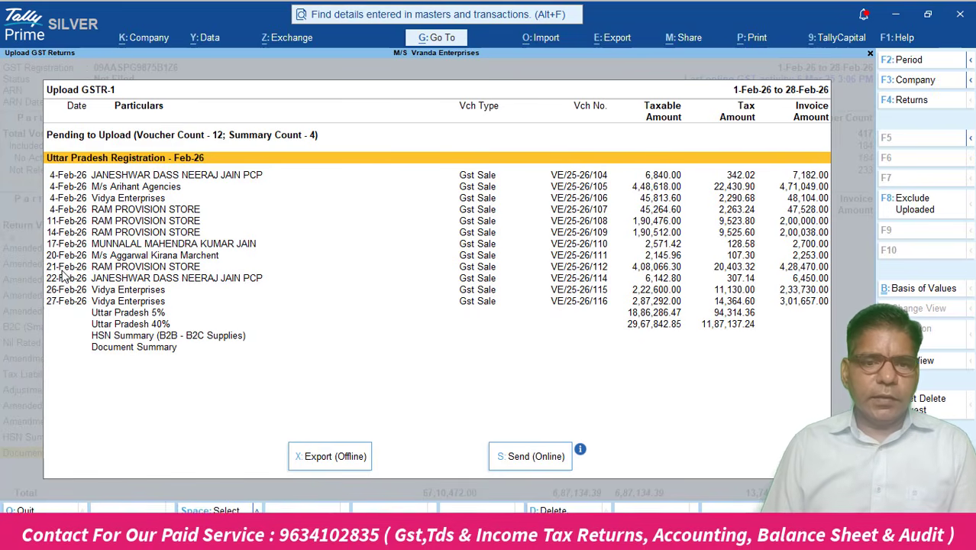
# - Examine the vouchers and summaries pending upload for GSTR-1, from the Uttar Pradesh registration down to the Document Summary
pyautogui.press('Down')
pyautogui.press('Down')
pyautogui.press('Down')
pyautogui.press('Down')
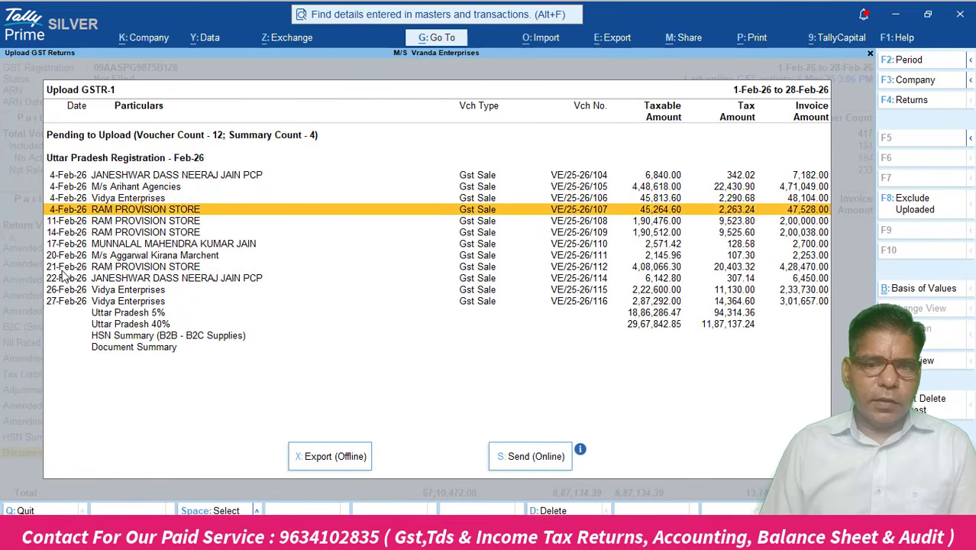
pyautogui.press('Down')
pyautogui.press('Down')
pyautogui.press('Down')
pyautogui.press('Down')
pyautogui.press('Down')
pyautogui.press('Down')
pyautogui.press('Down')
pyautogui.press('Down')
pyautogui.press('Down')
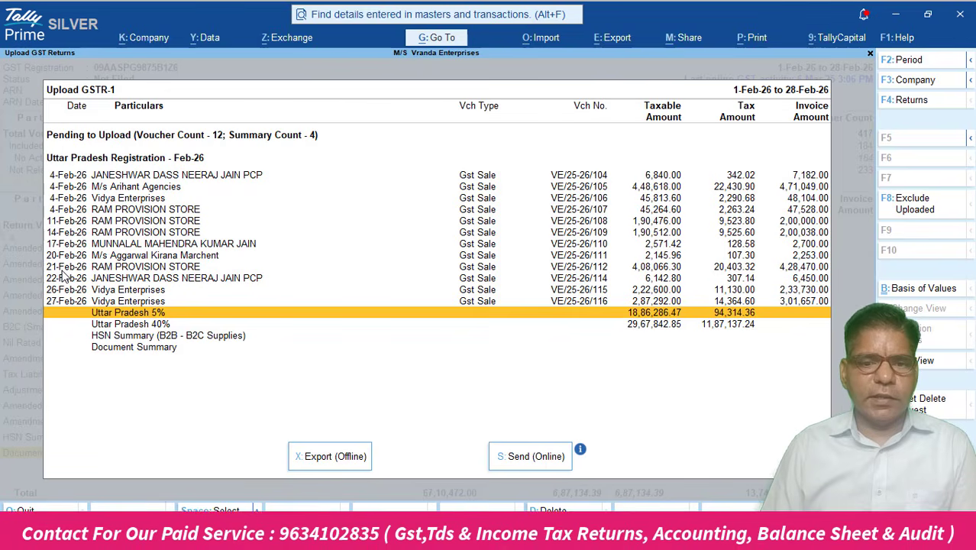
pyautogui.press('Down')
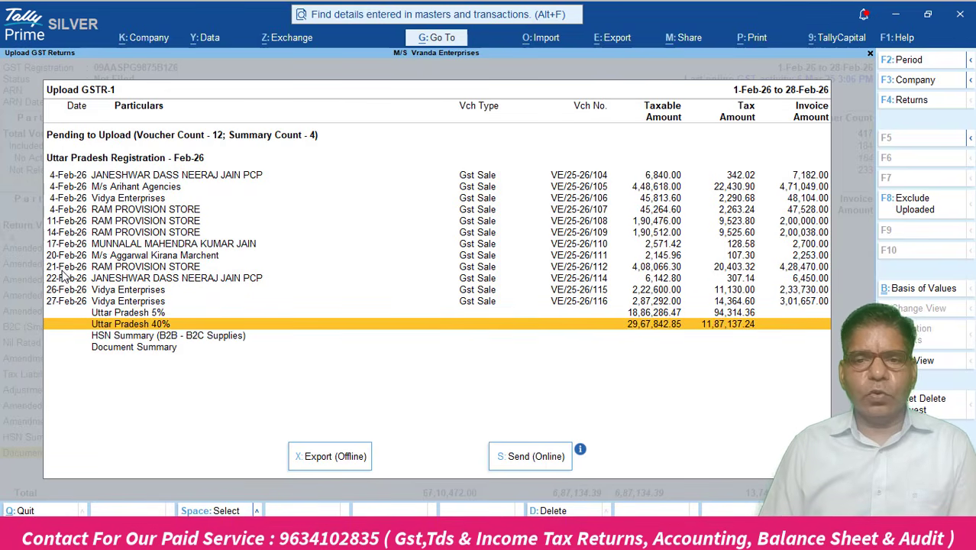
pyautogui.press('Down')
pyautogui.press('Down')
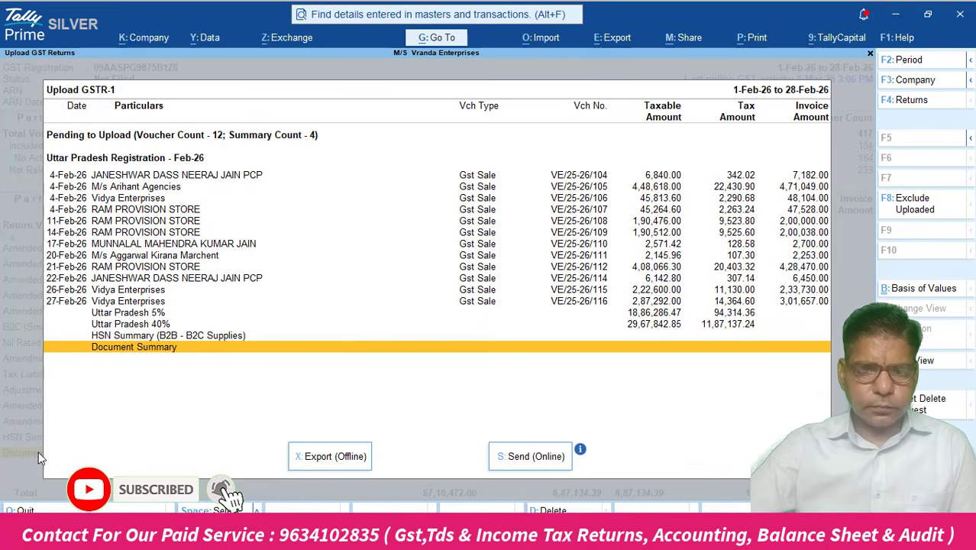
# - Export GSTR-1 offline as a JSON (Data Interchange) file to the Downloads folder, without separate files for each section
pyautogui.click(305, 455)
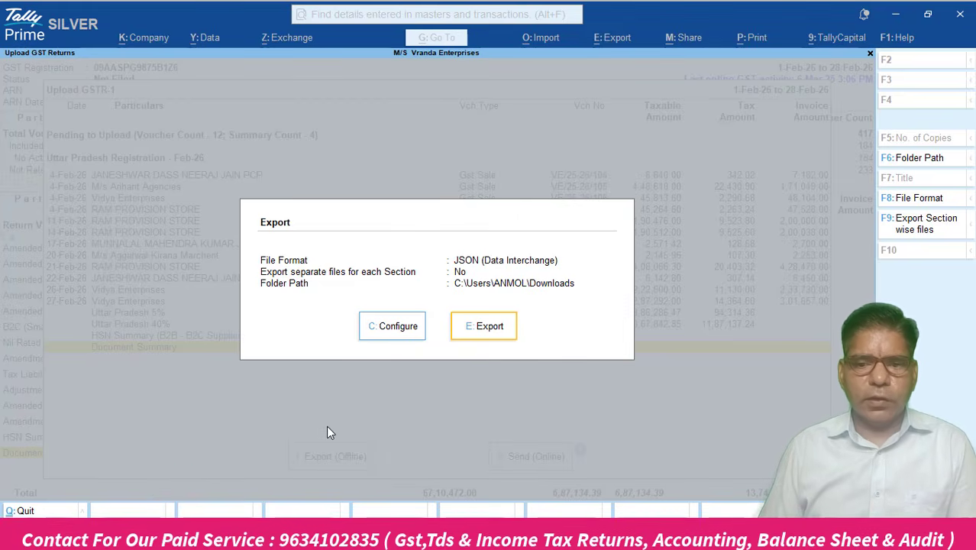
pyautogui.press('e')
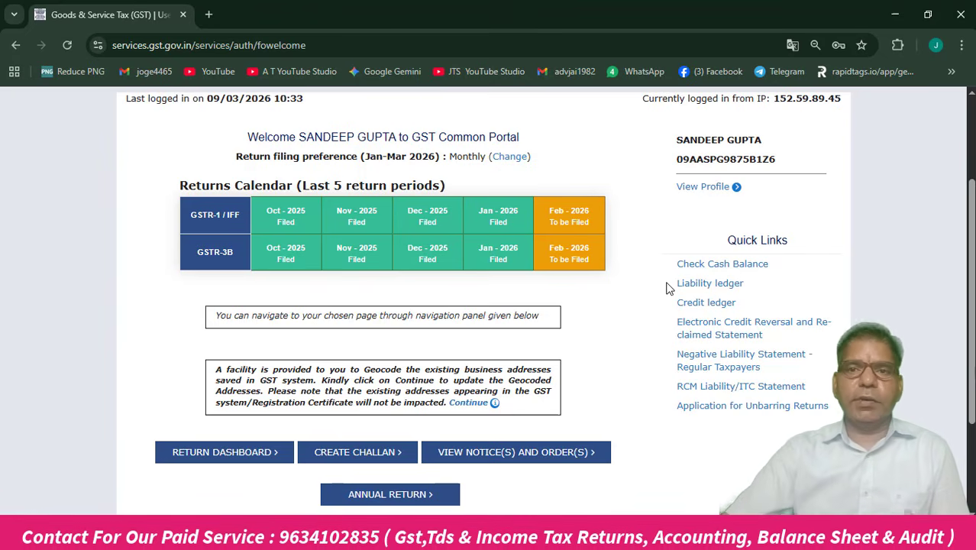
# - Open the Return Dashboard of the GST portal and search the returns for February in Quarter 4 (Jan - Mar) of 2025-26
pyautogui.click(345, 447)
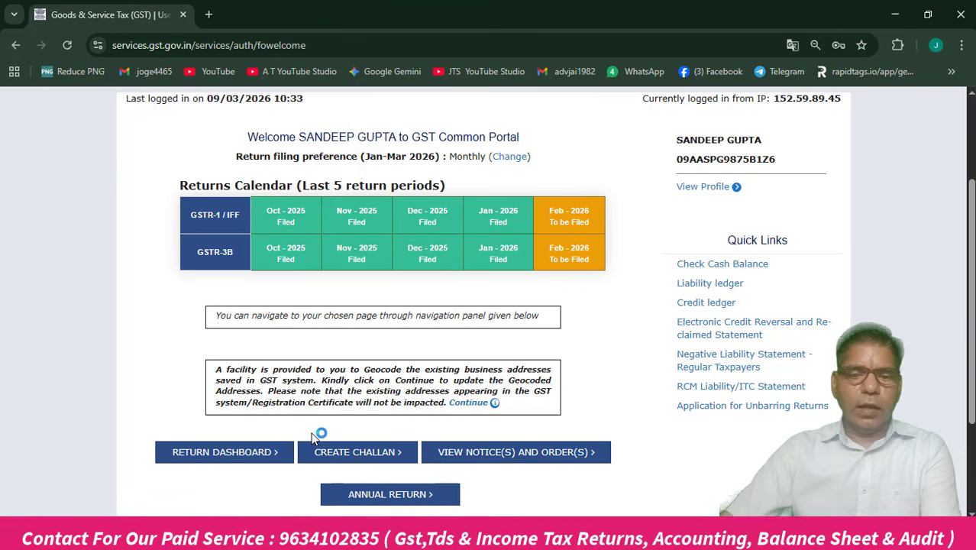
pyautogui.click(222, 456)
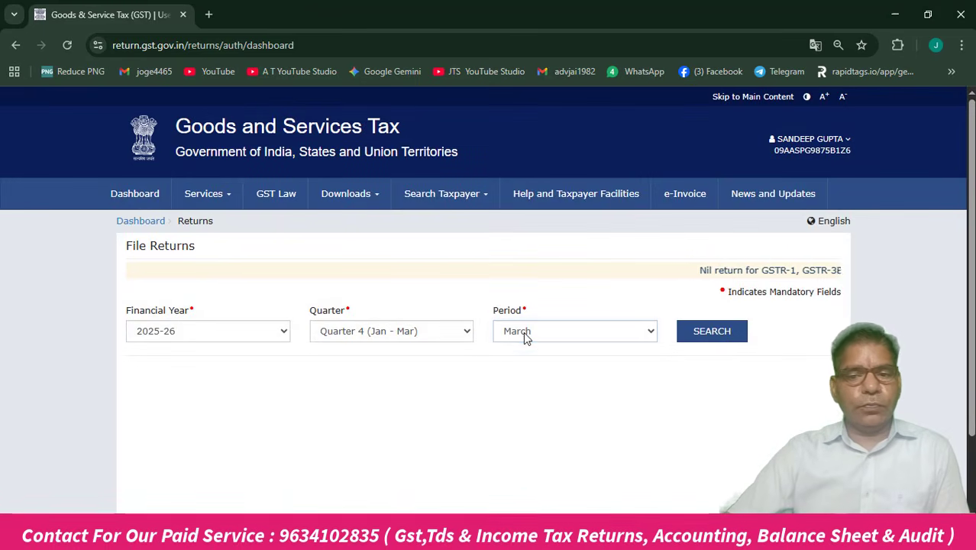
pyautogui.click(526, 337)
pyautogui.click(534, 370)
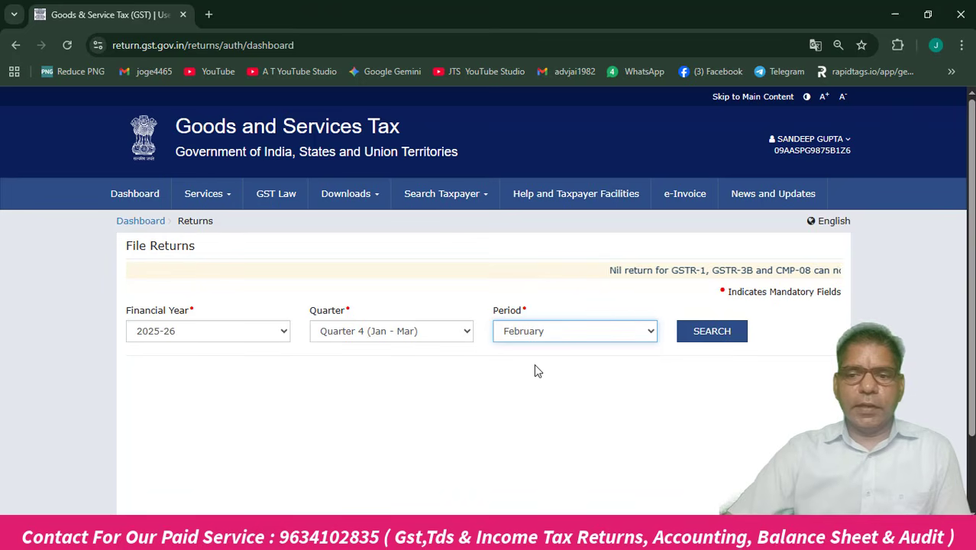
pyautogui.click(710, 331)
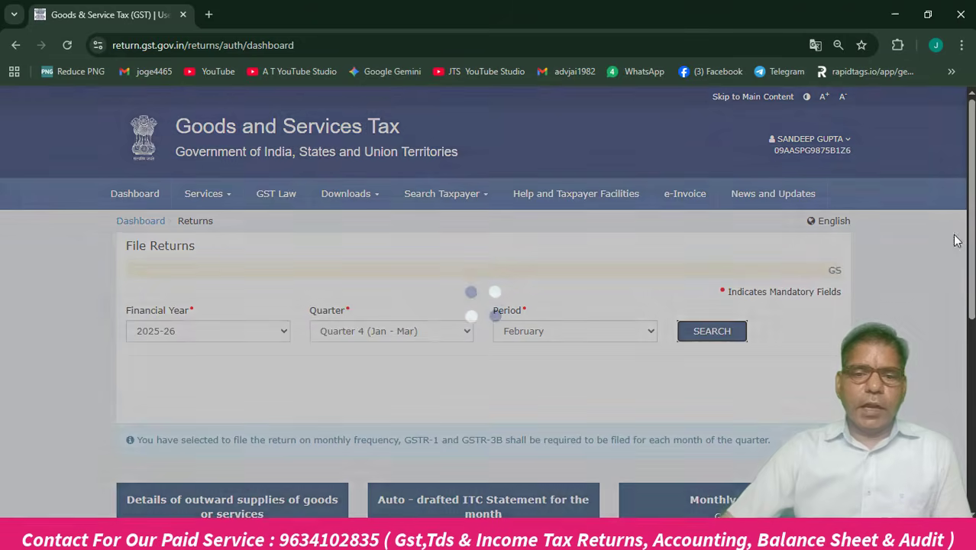
# - Upload the exported February 2026 GSTR-1 JSON file through the offline preparation page and refresh the upload history
pyautogui.scroll(-4, 496, 360)
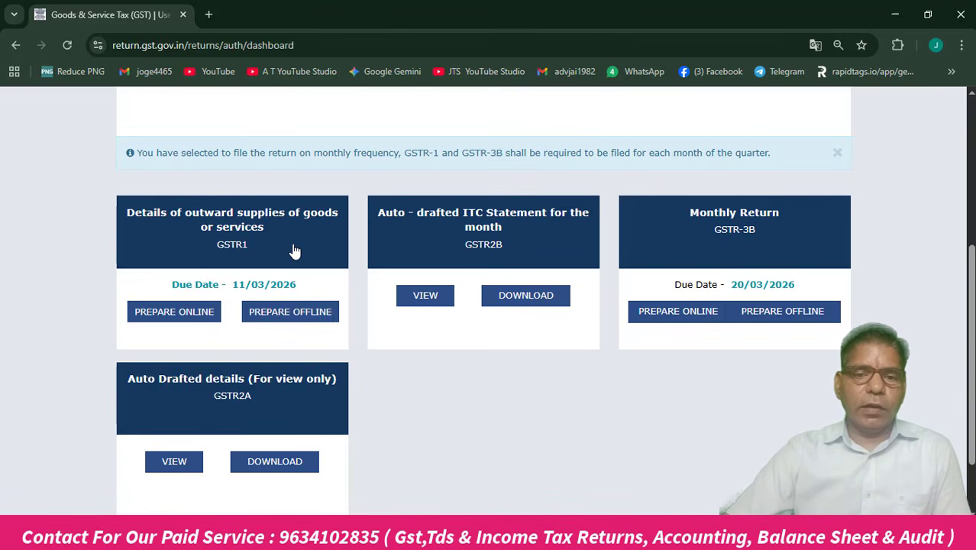
pyautogui.click(312, 304)
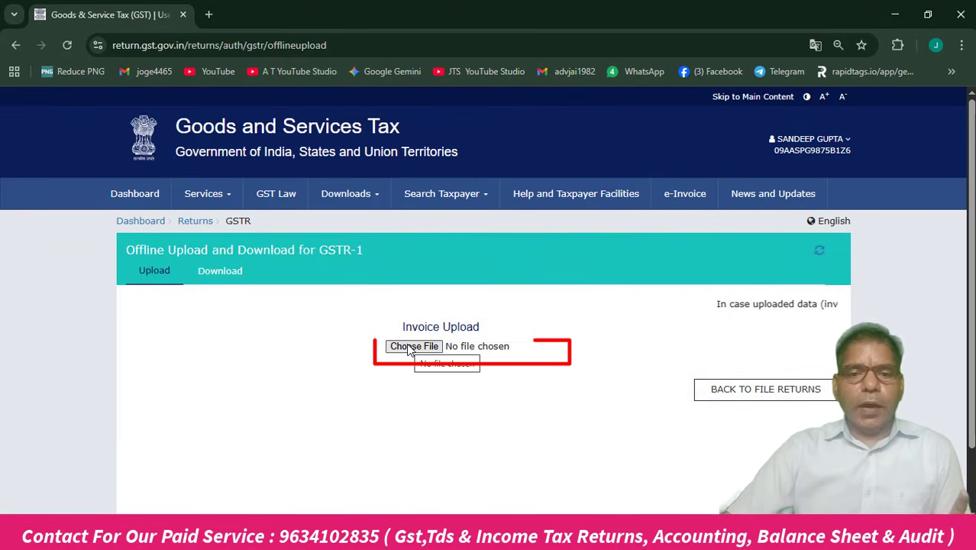
pyautogui.click(413, 347)
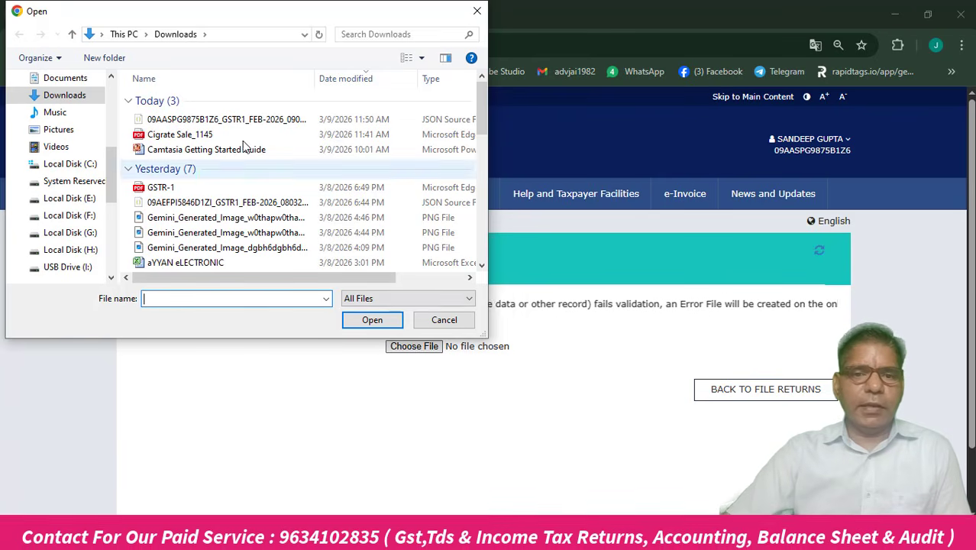
pyautogui.click(229, 120)
pyautogui.doubleClick(232, 122)
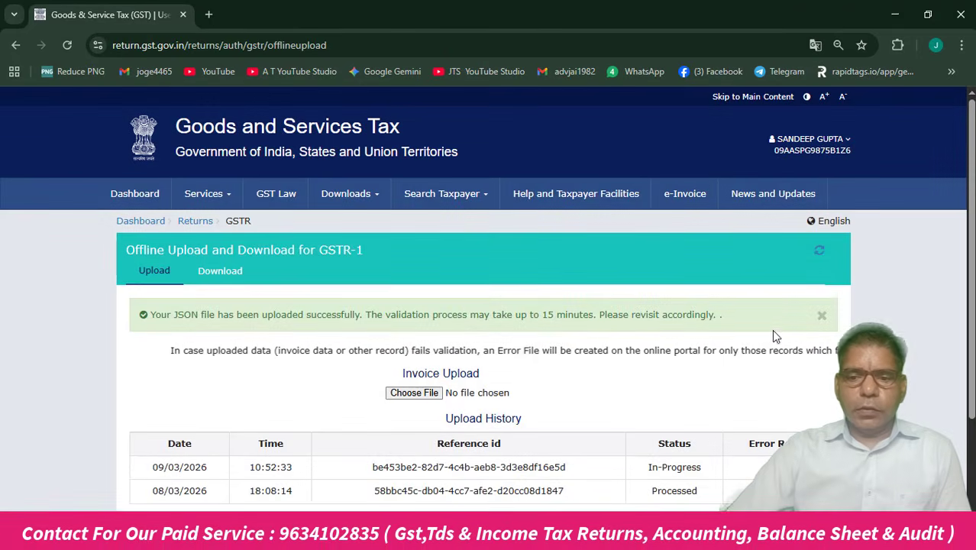
pyautogui.click(818, 251)
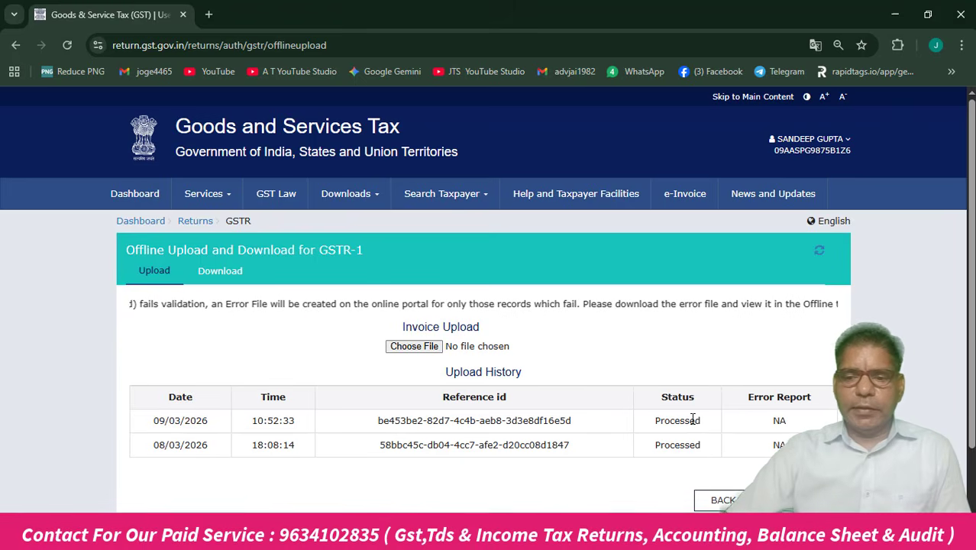
# - Go back to File Returns, search for February again and open the GSTR-1 record details
pyautogui.click(722, 501)
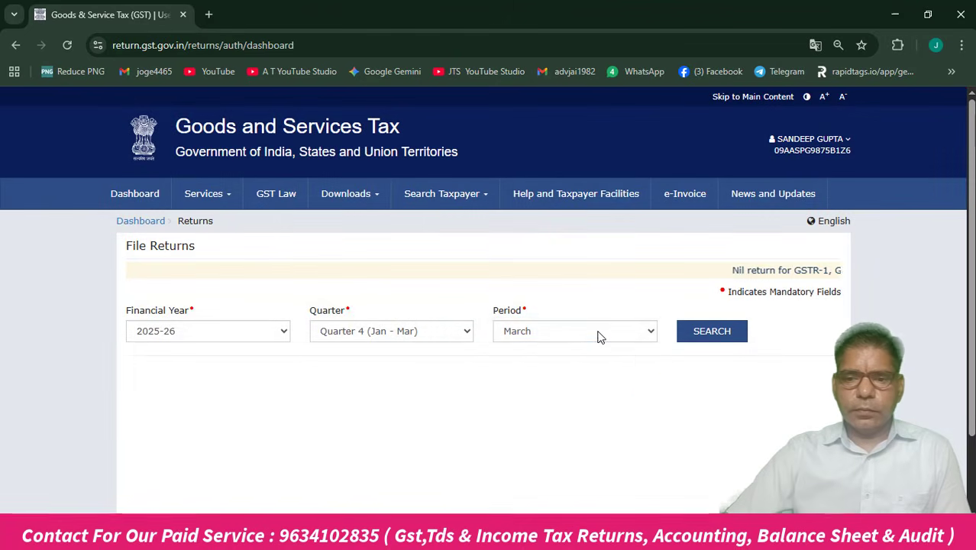
pyautogui.click(598, 334)
pyautogui.click(608, 368)
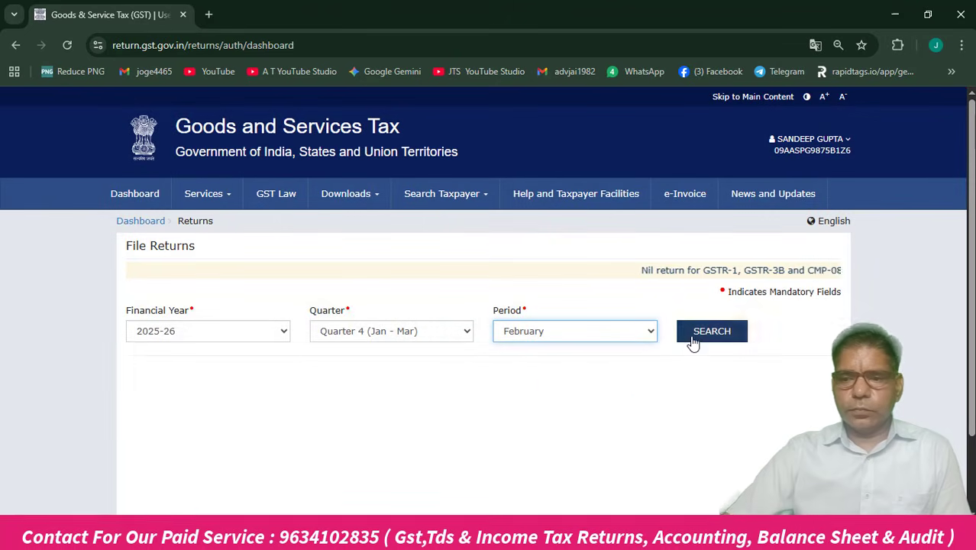
pyautogui.click(694, 335)
pyautogui.scroll(-5, 968, 366)
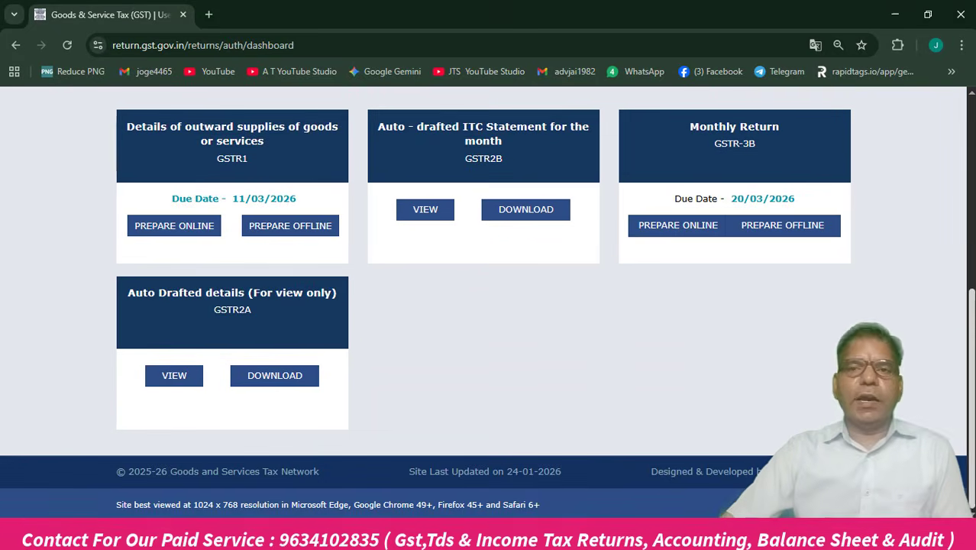
pyautogui.click(263, 158)
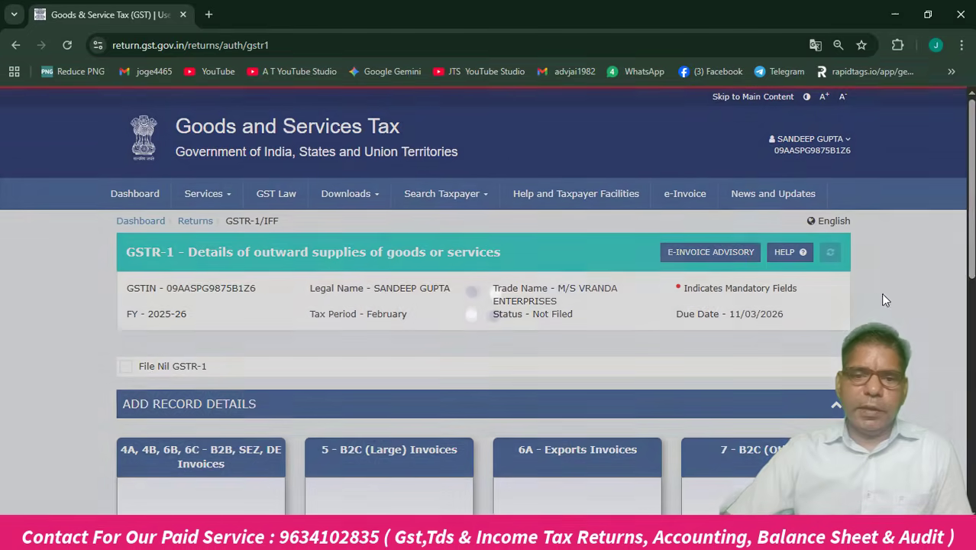
pyautogui.scroll(-4, 970, 223)
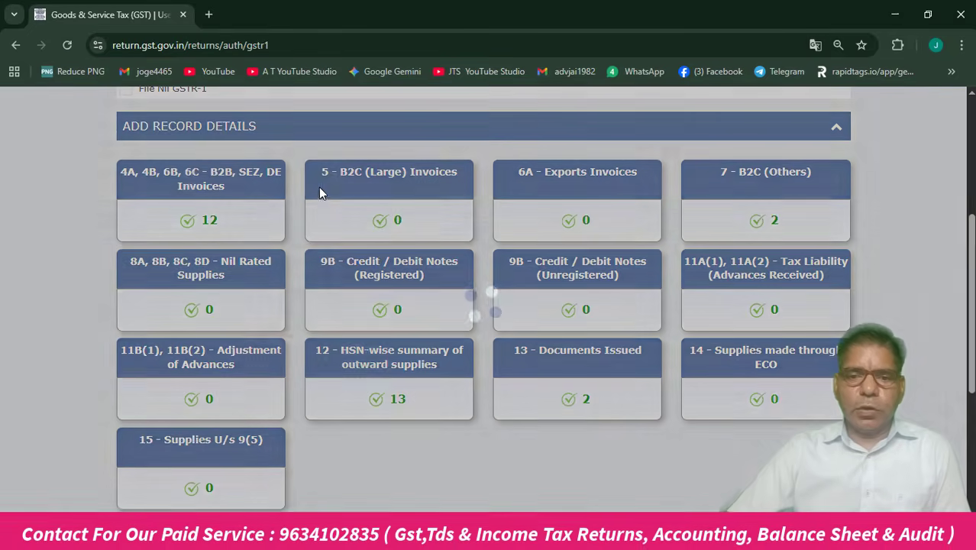
# - Switch to Excel to close the Automatic GST Login workbook, and maximize the GST portal's browser window
pyautogui.hotkey('alt', 'Tab')
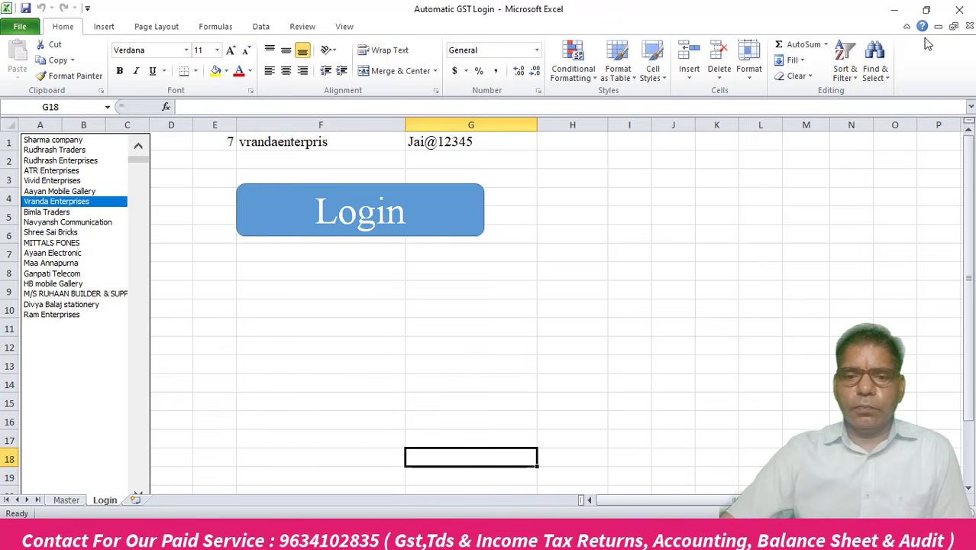
pyautogui.click(958, 10)
pyautogui.click(488, 283)
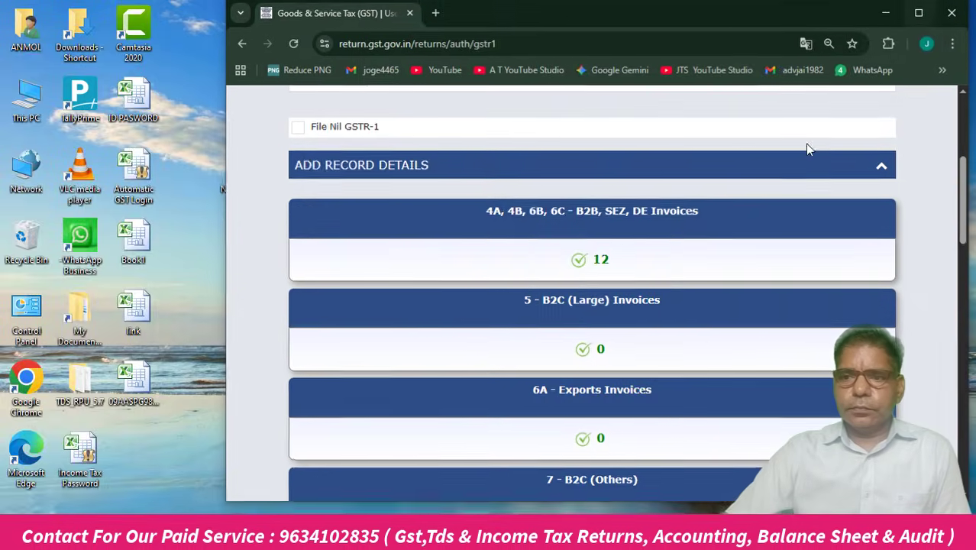
pyautogui.click(919, 15)
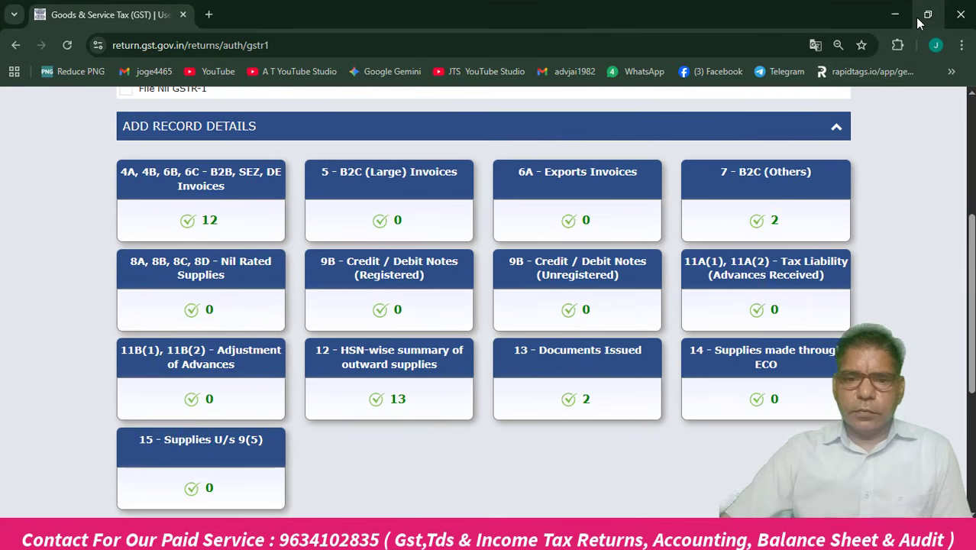
# - Switch to TallyPrime, close the Upload GSTR-1 screen and check the B2B Invoices row of the return against the portal
pyautogui.hotkey('alt', 'Tab')
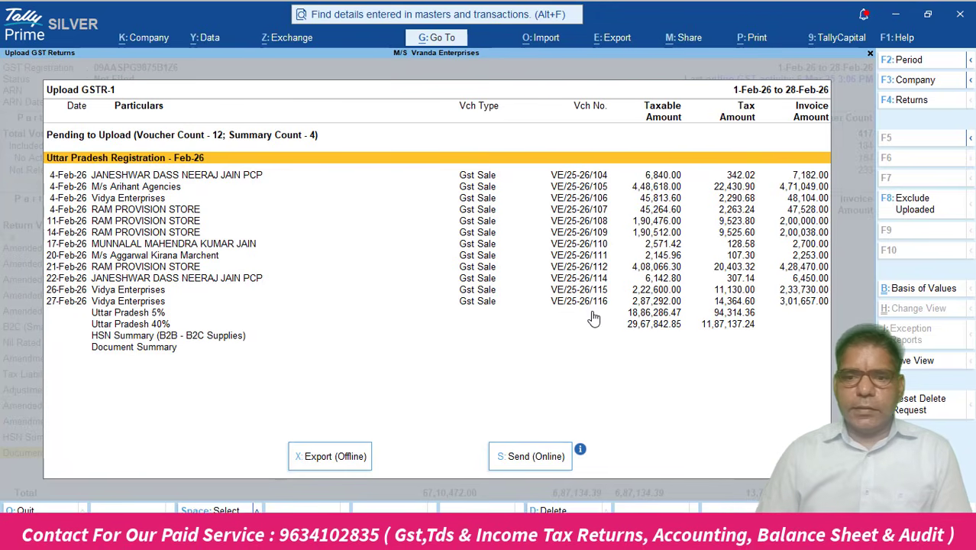
pyautogui.press('Escape')
pyautogui.press('Down')
pyautogui.press('Down')
pyautogui.press('Down')
pyautogui.press('Down')
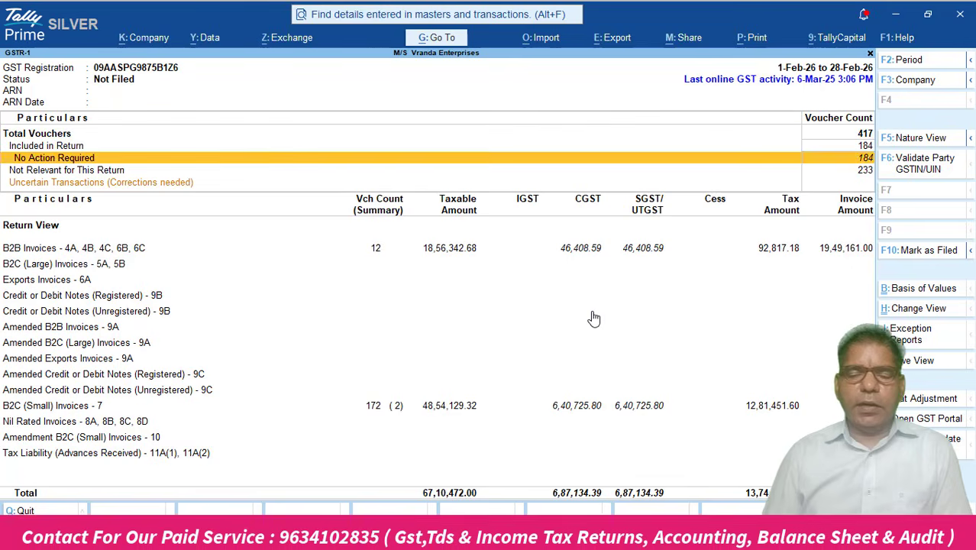
pyautogui.press('Up')
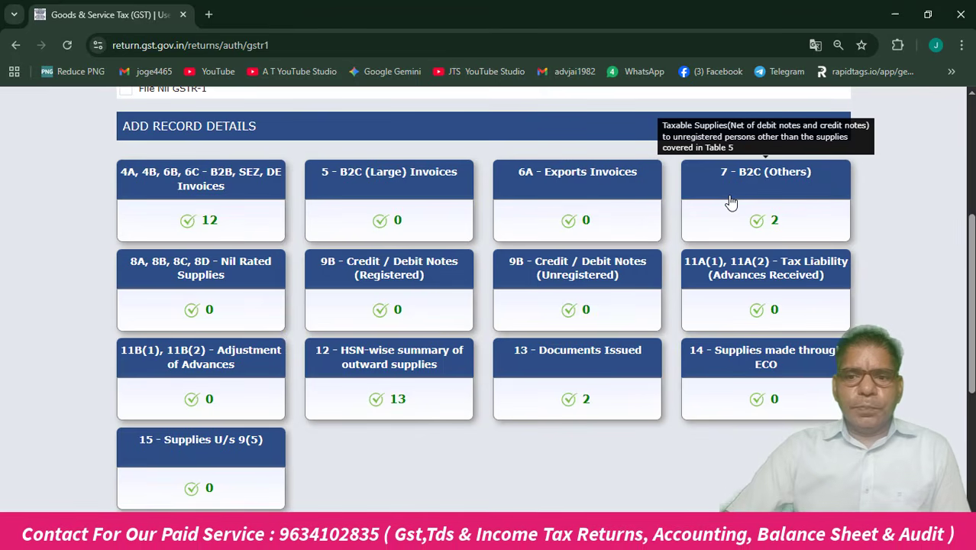
# - Compare TallyPrime's GSTR-1 with the portal and view the processed records under 7 - B2C (Others)
pyautogui.hotkey('alt', 'Tab')
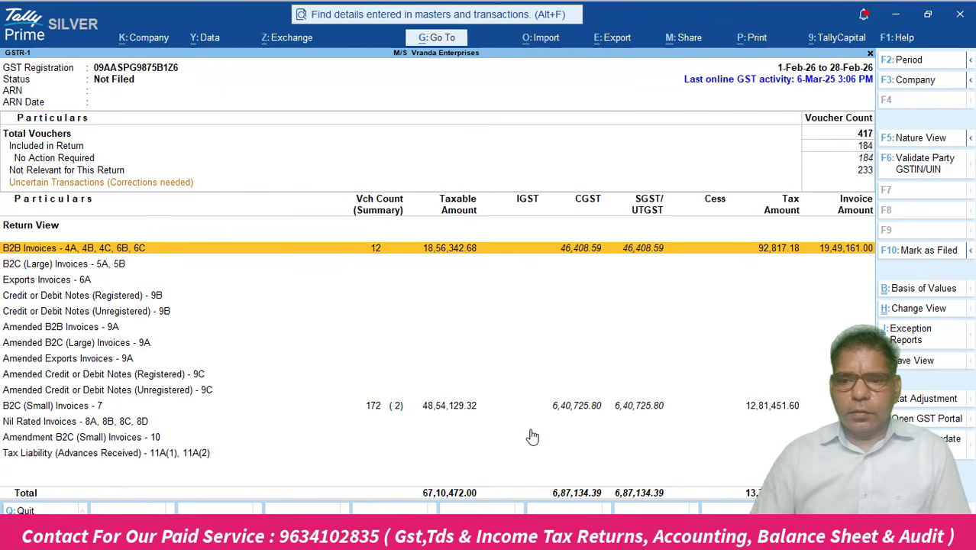
pyautogui.hotkey('alt', 'Tab')
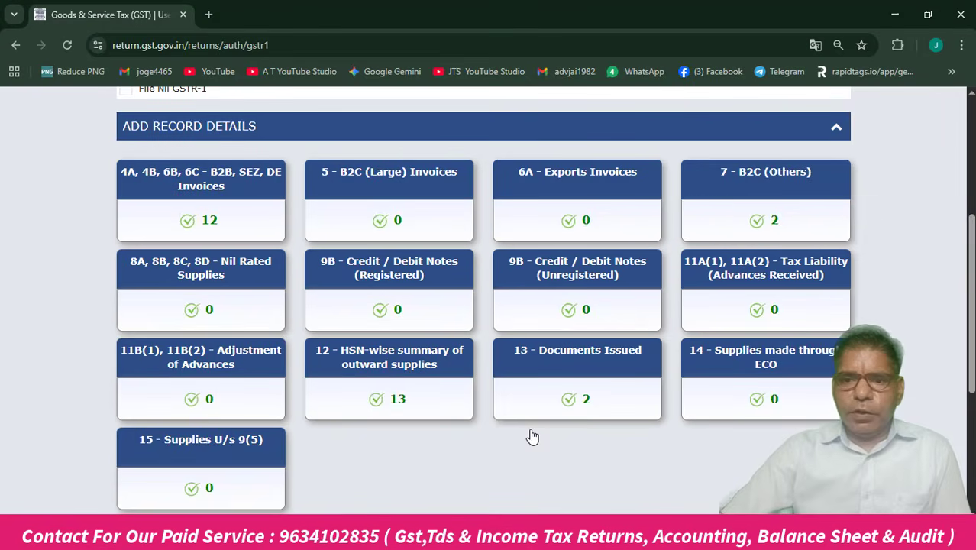
pyautogui.click(729, 174)
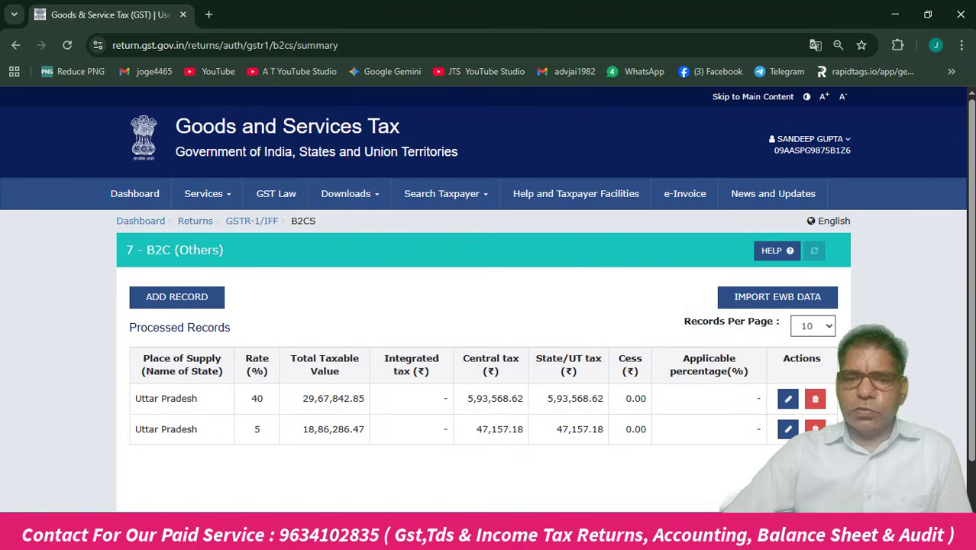
pyautogui.scroll(-1, 955, 274)
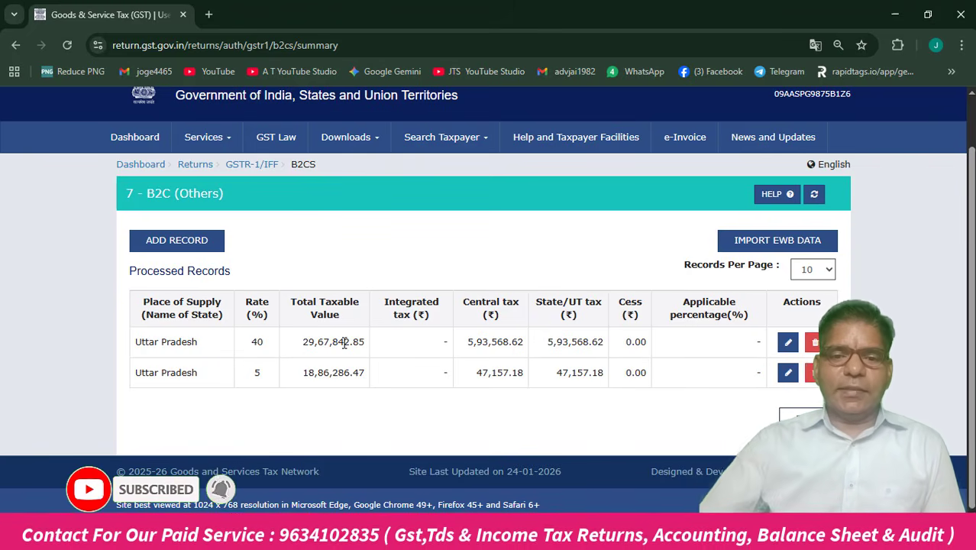
# - Switch to TallyPrime, leave the GSTR-1 report for the Gateway of Tally and open the Profit & Loss A/c
pyautogui.hotkey('alt', 'Tab')
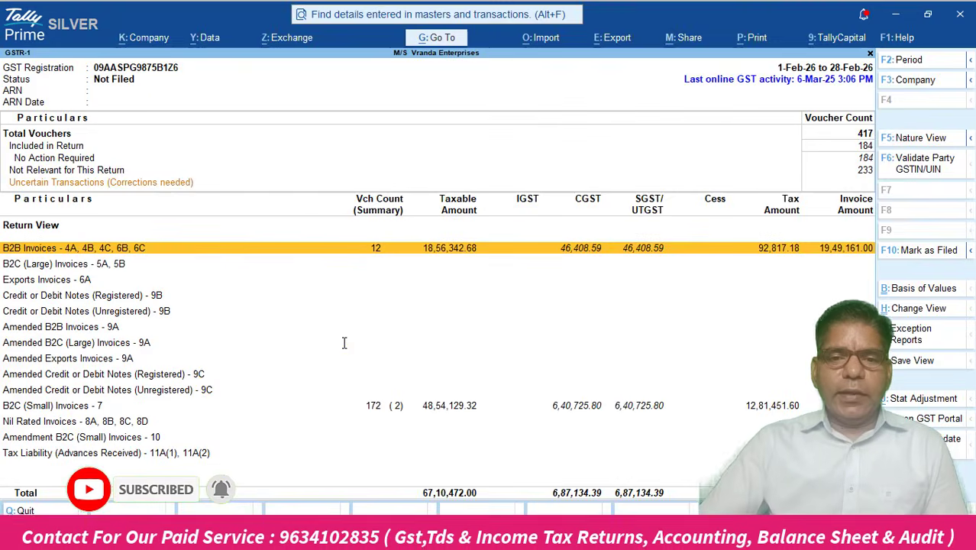
pyautogui.press('Escape')
pyautogui.press('Escape')
pyautogui.press('Escape')
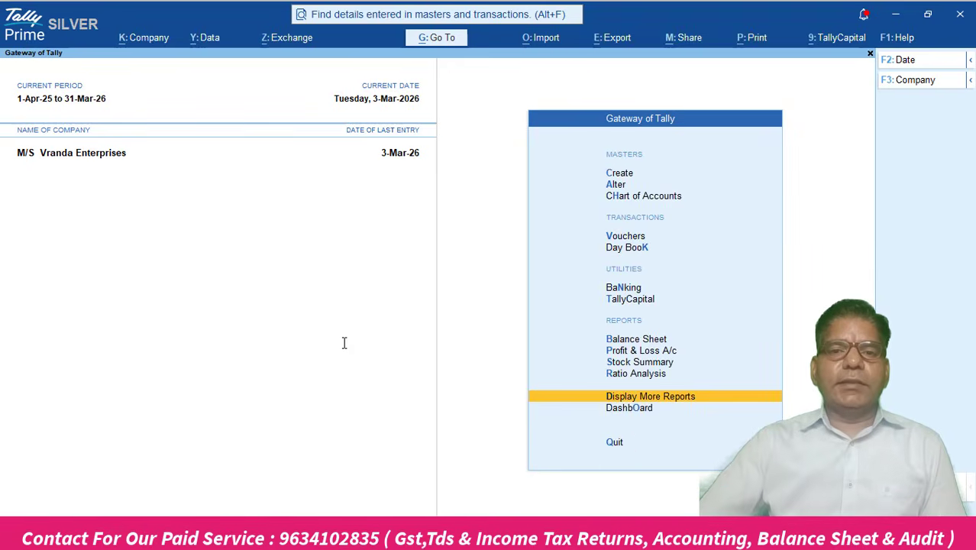
pyautogui.press('Home')
pyautogui.press('p')
# - Open the monthly summary of the Cigrate Sale ledger under Sales Accounts and select February
pyautogui.press('Right')
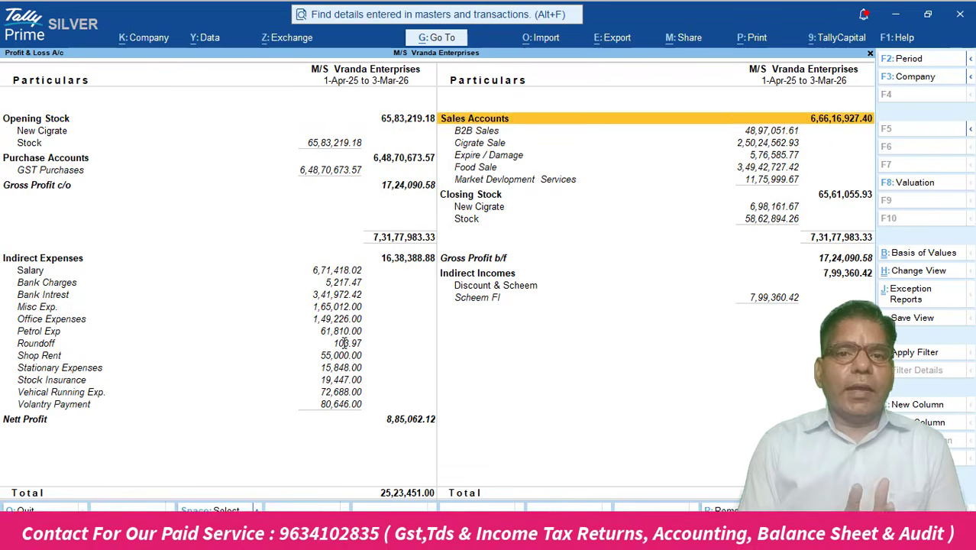
pyautogui.press('Down')
pyautogui.press('Down')
pyautogui.press('Return')
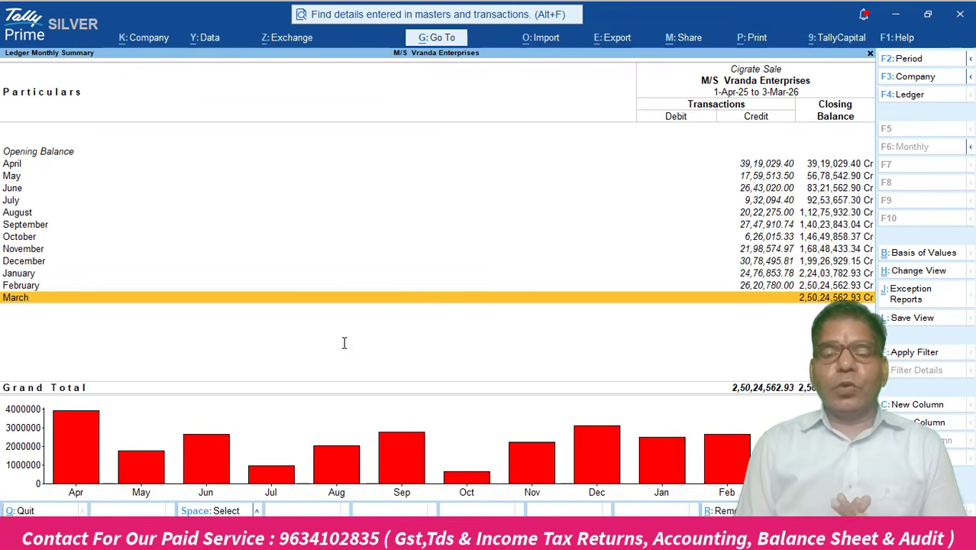
pyautogui.press('Up')
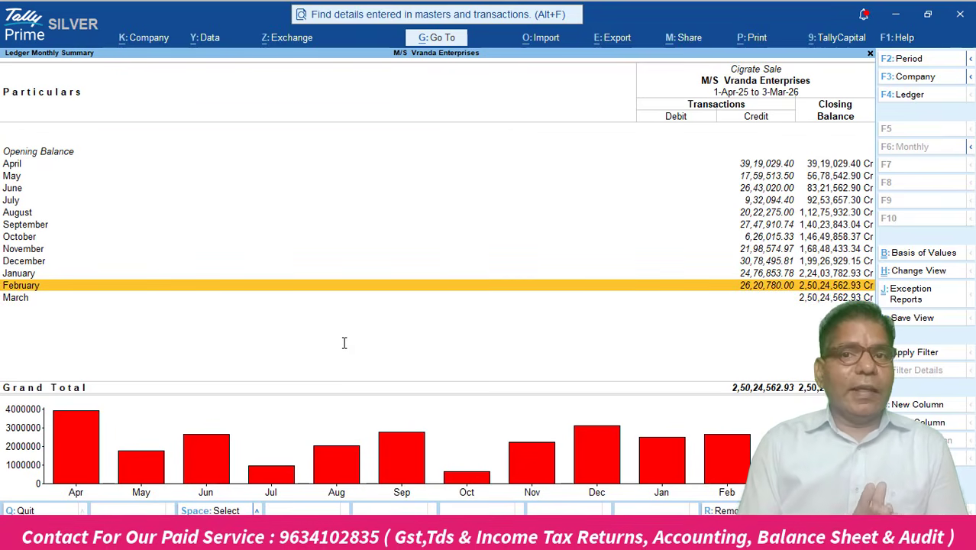
# - View February's Cigrate Sale vouchers, and compare the month's sales with the 40% record under 7 - B2C (Others) on the GST portal
pyautogui.press('Return')
pyautogui.press('Escape')
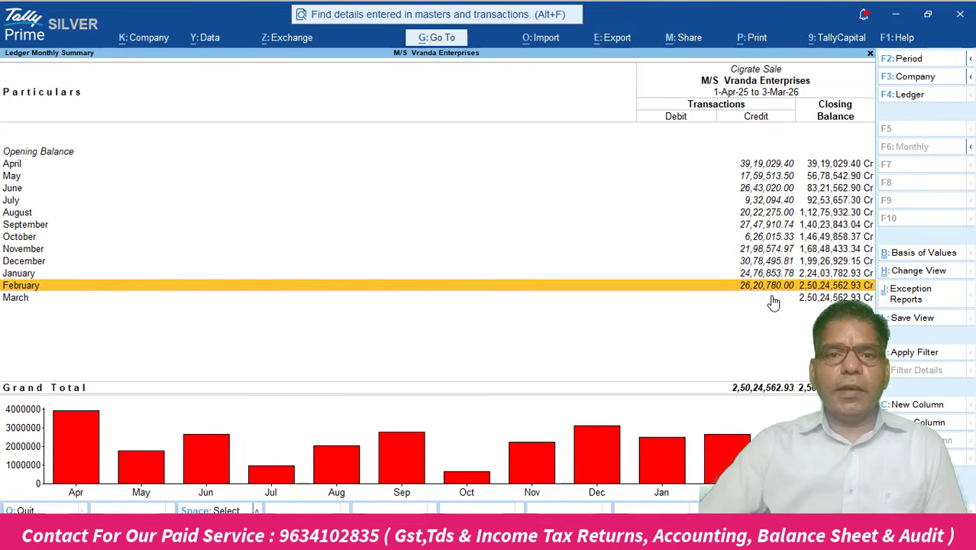
pyautogui.hotkey('alt', 'Tab')
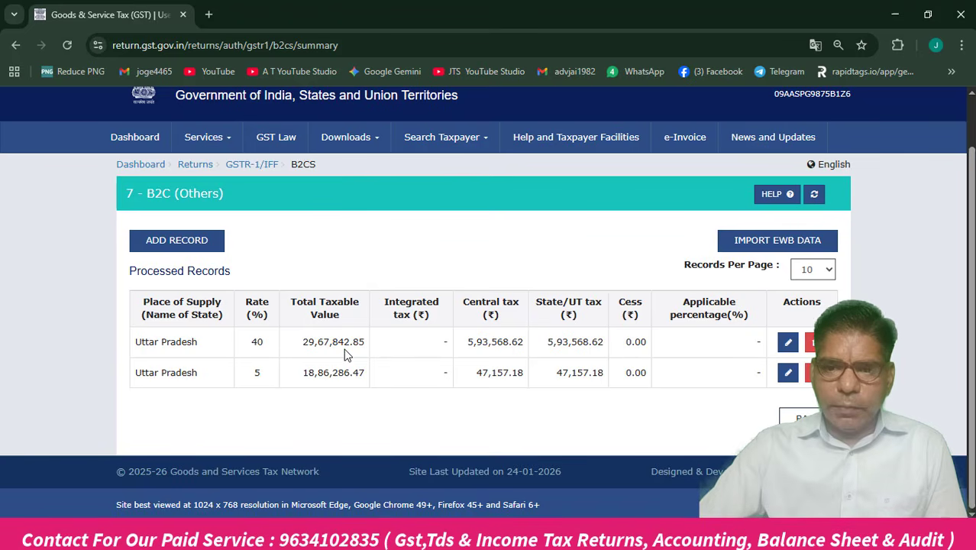
pyautogui.hotkey('alt', 'Tab')
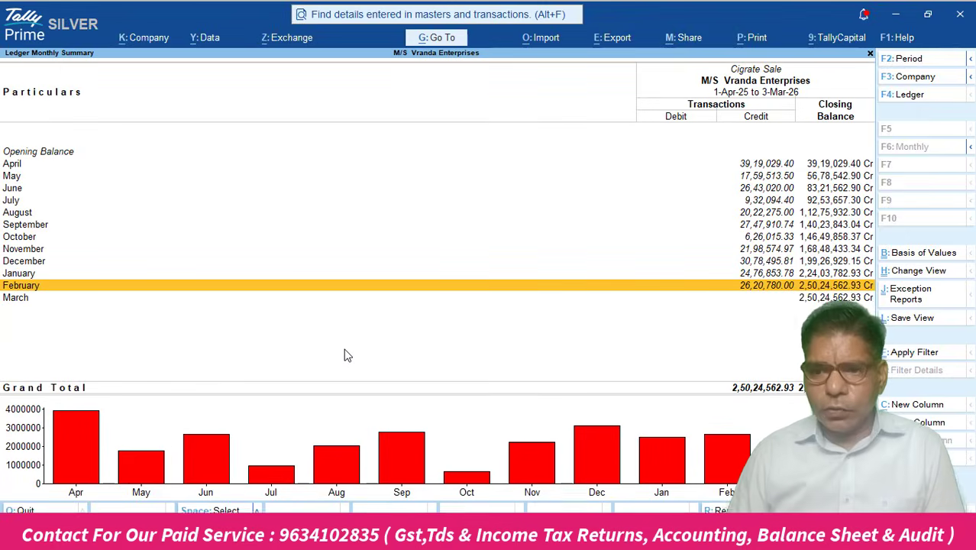
# - Open Cigrate Sale voucher 1145 of 5-Feb-26, review its MRP, rate and tax amounts, and return to the ledger's monthly summary
pyautogui.press('Return')
pyautogui.press('Down')
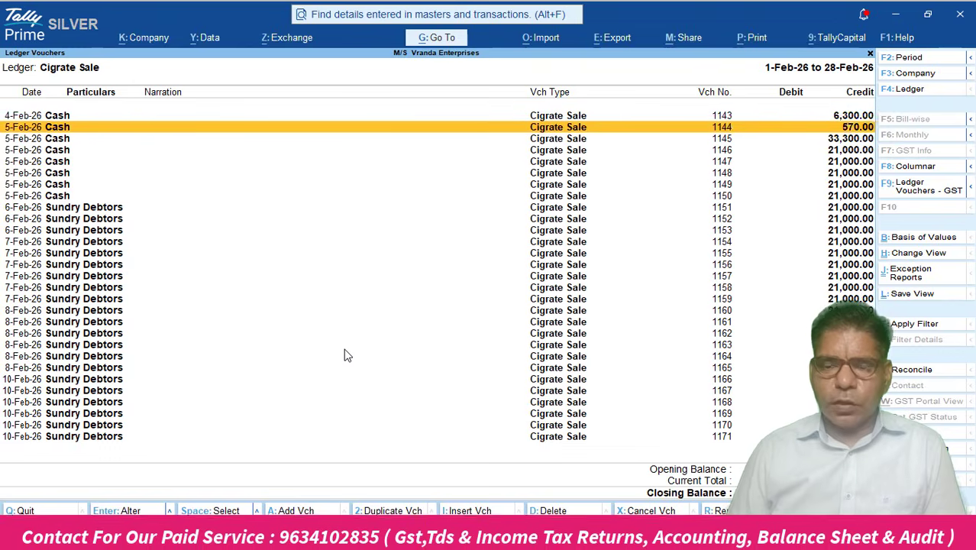
pyautogui.press('Down')
pyautogui.press('Return')
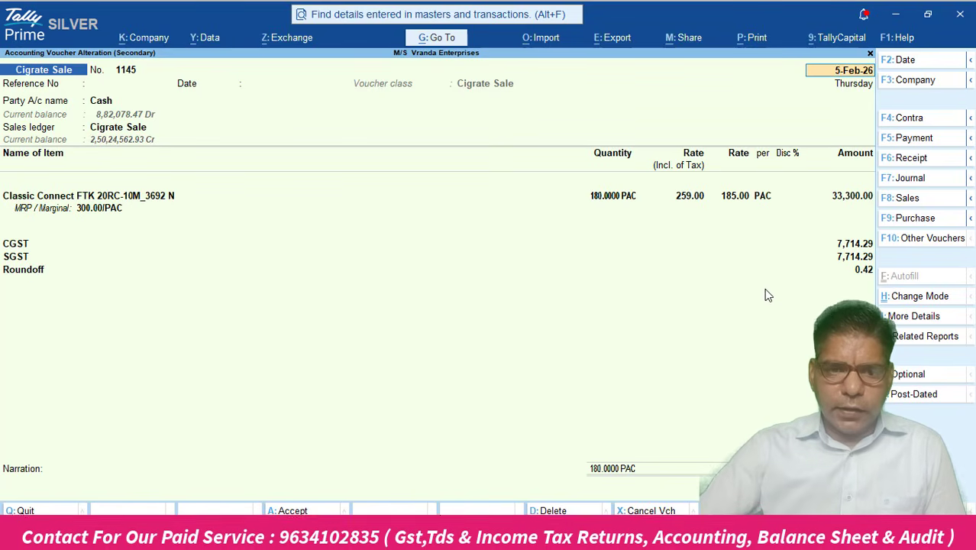
pyautogui.press('Escape')
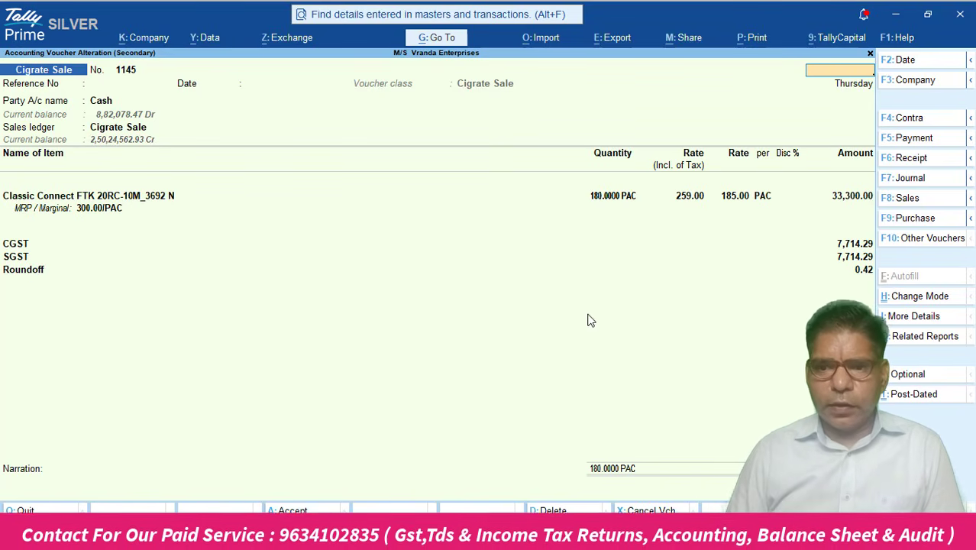
pyautogui.press('Escape')
pyautogui.press('Escape')
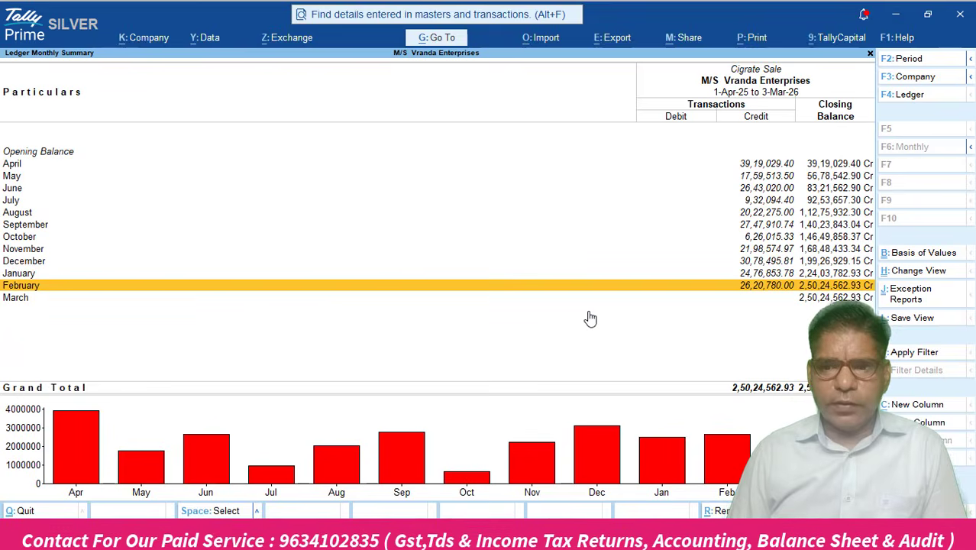
# - Switch to the GST portal, open the 40% Uttar Pradesh record for editing, and check its taxable value against TallyPrime
pyautogui.hotkey('alt', 'Tab')
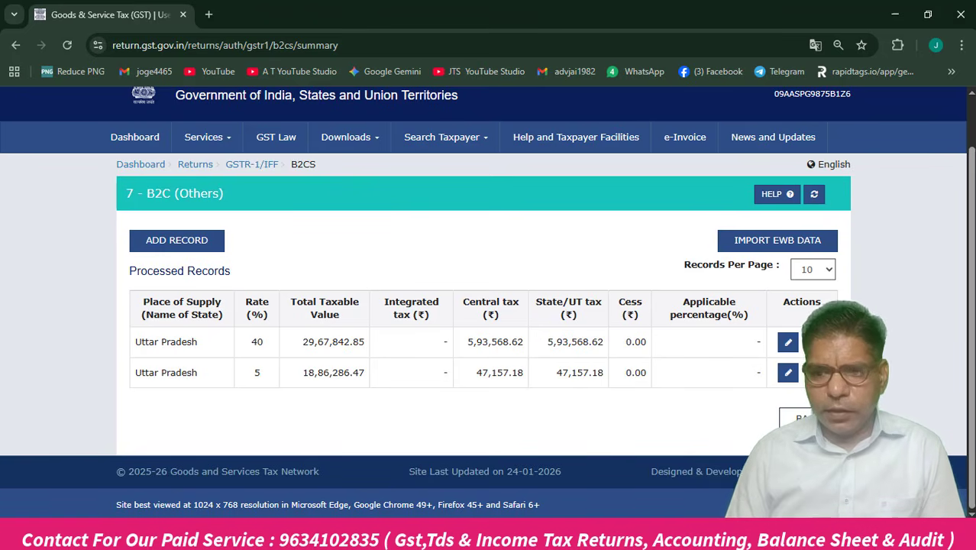
pyautogui.click(787, 342)
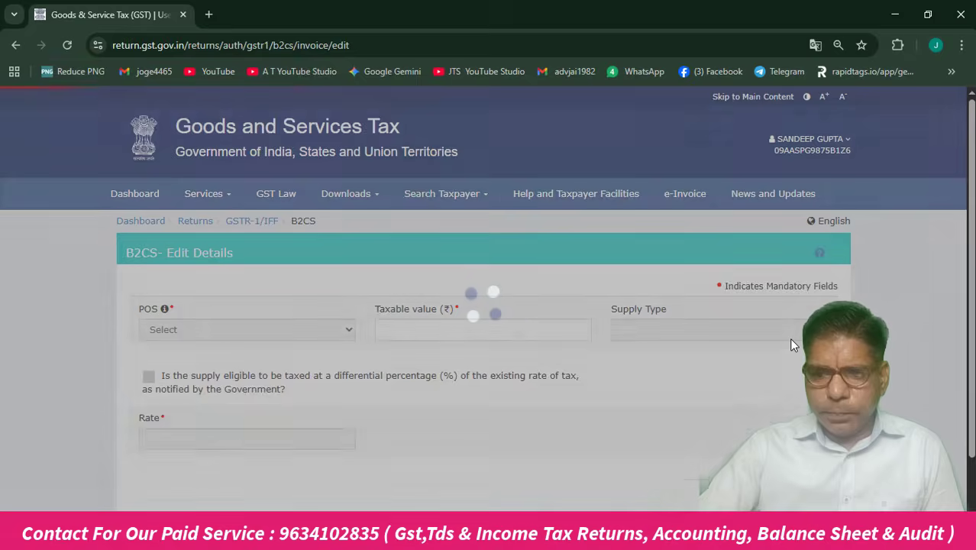
pyautogui.scroll(-1, 549, 322)
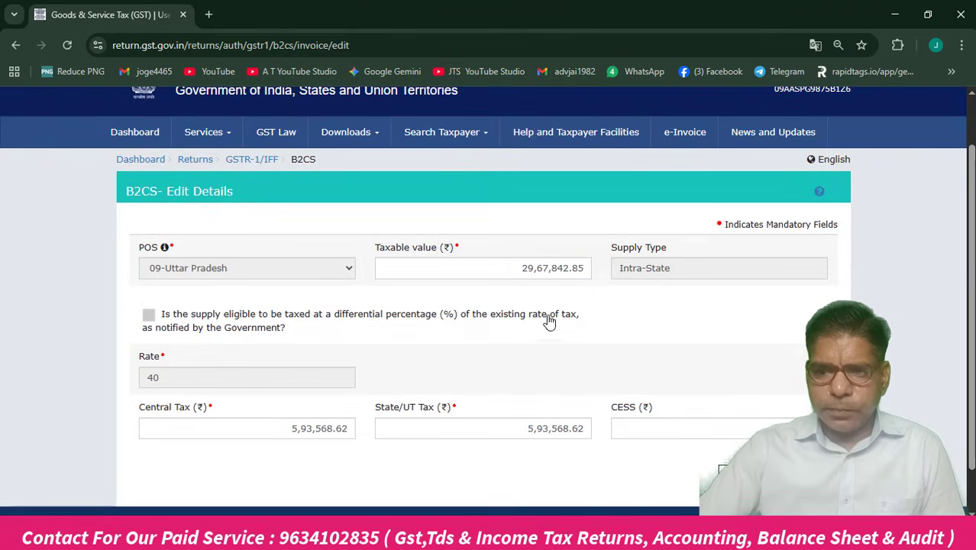
pyautogui.moveTo(585, 271); pyautogui.dragTo(534, 259)
pyautogui.hotkey('alt', 'Tab')
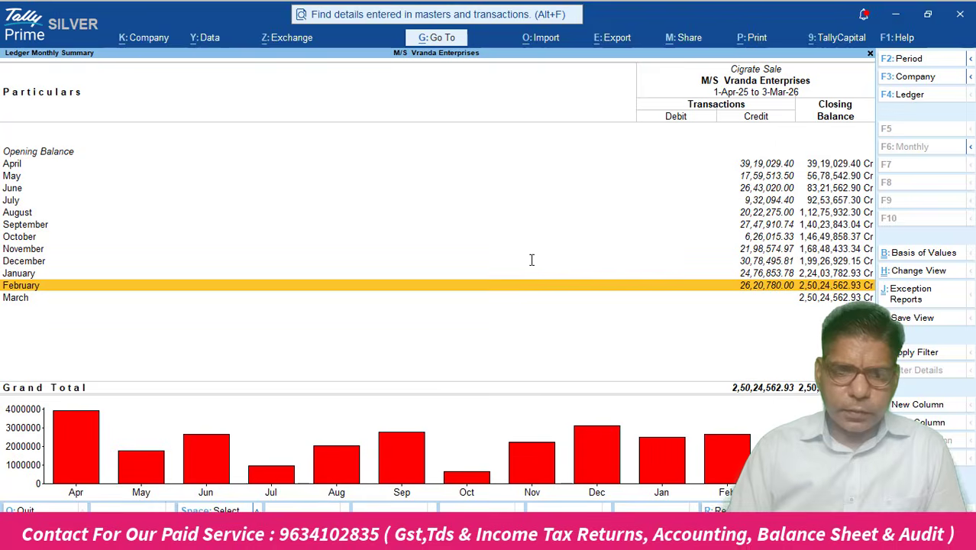
pyautogui.hotkey('alt', 'Tab')
pyautogui.hotkey('alt', 'Tab')
pyautogui.hotkey('alt', 'Tab')
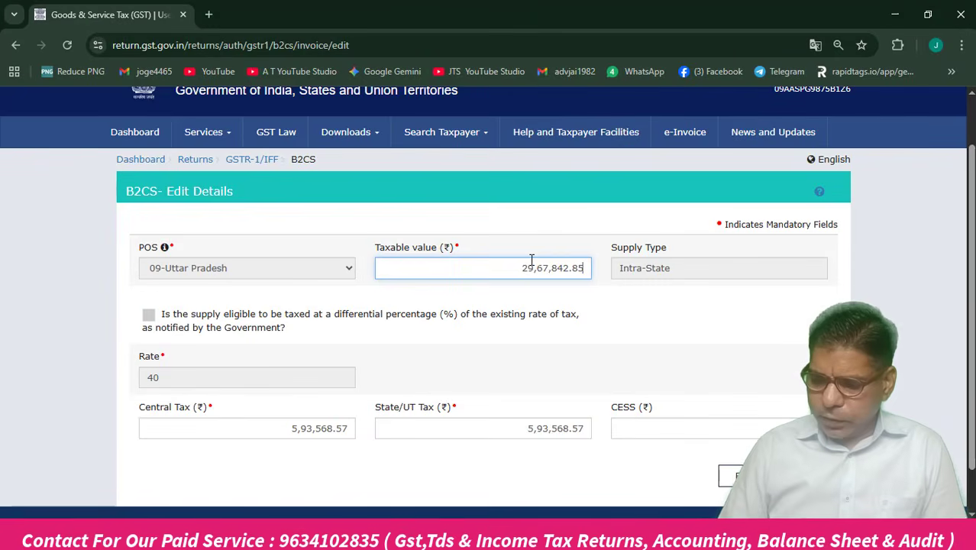
# - Replace the taxable value of the 40% B2CS record with 26,20,720
pyautogui.hotkey('ctrl', 'a')
pyautogui.press('BackSpace')
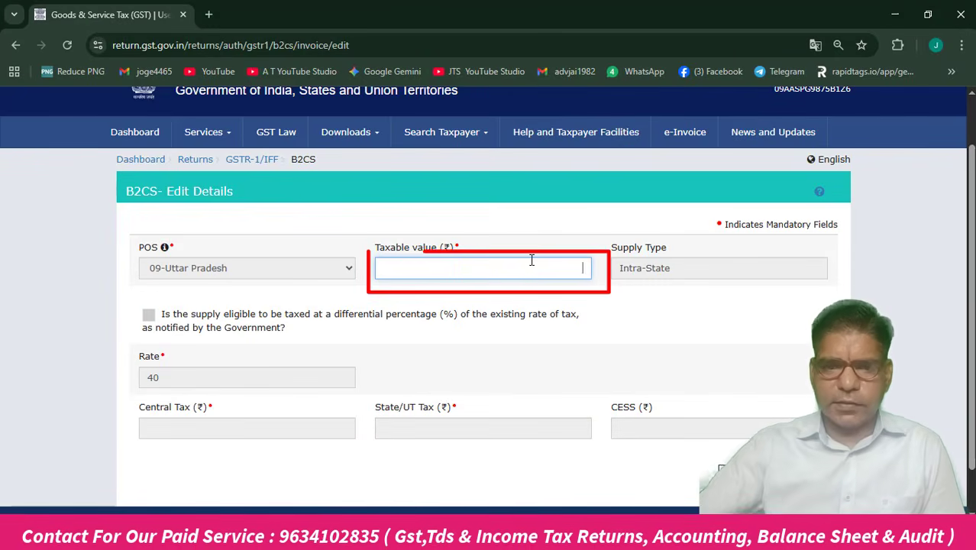
pyautogui.write('26,20,7')
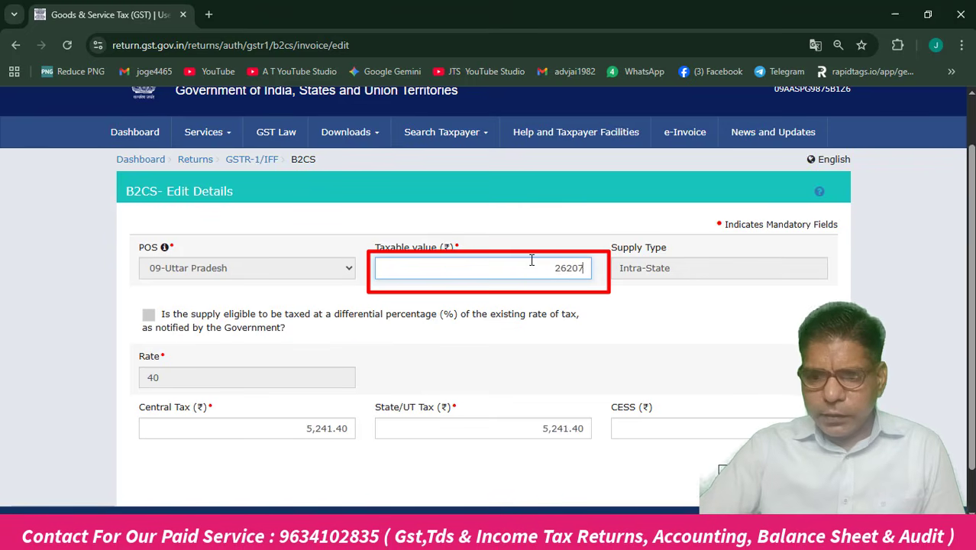
pyautogui.write('20')
pyautogui.click(346, 467)
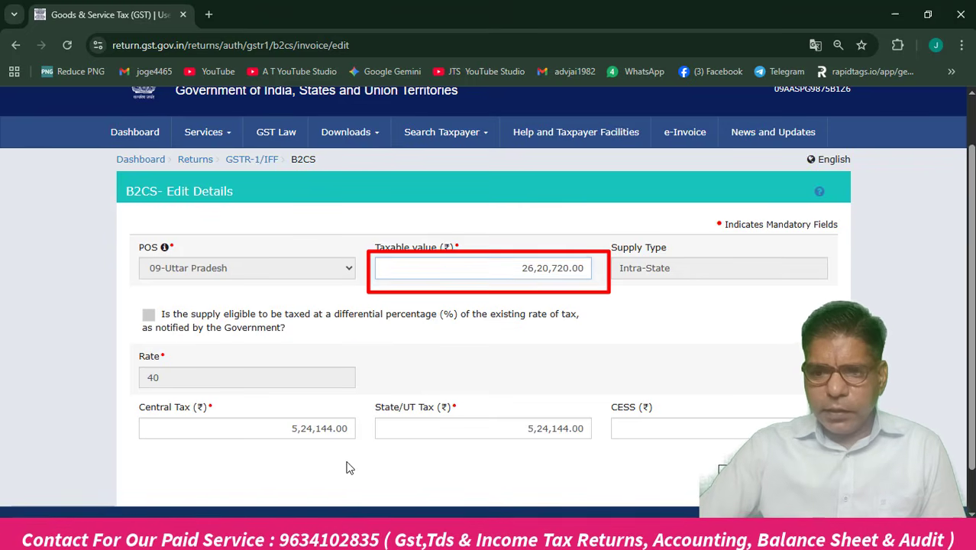
# - Switch to TallyPrime and display February's Cigrate Sale vouchers in columnar format with their CGST and SGST amounts
pyautogui.hotkey('alt', 'Tab')
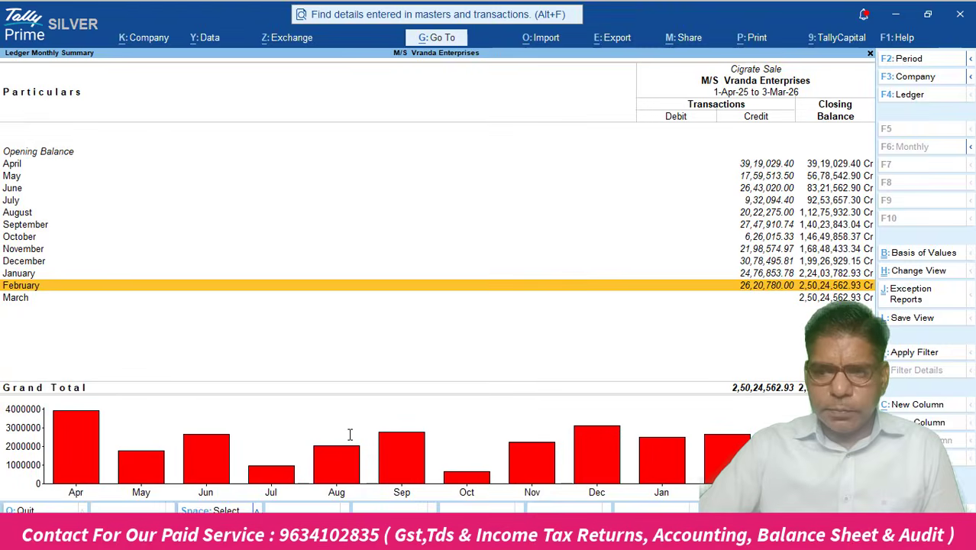
pyautogui.hotkey('alt', 'Tab')
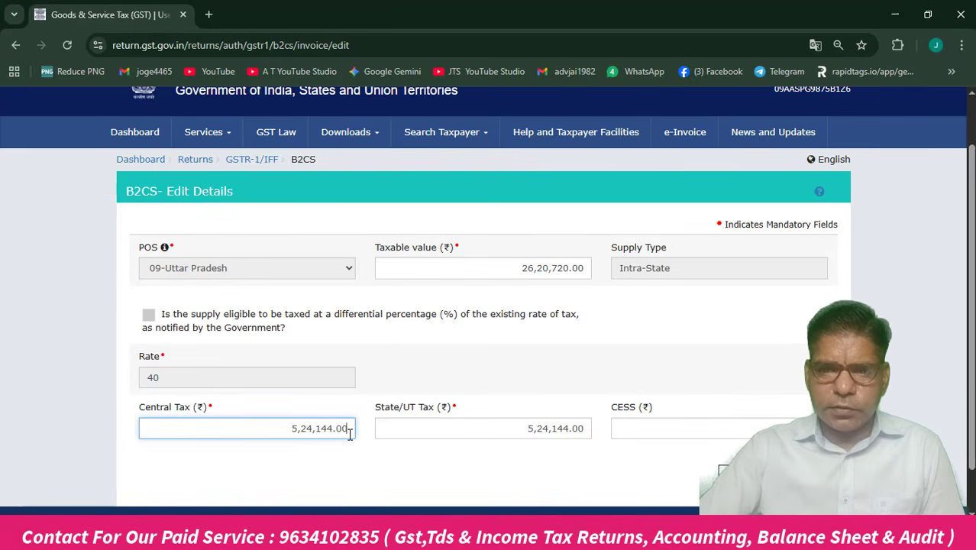
pyautogui.hotkey('alt', 'Tab')
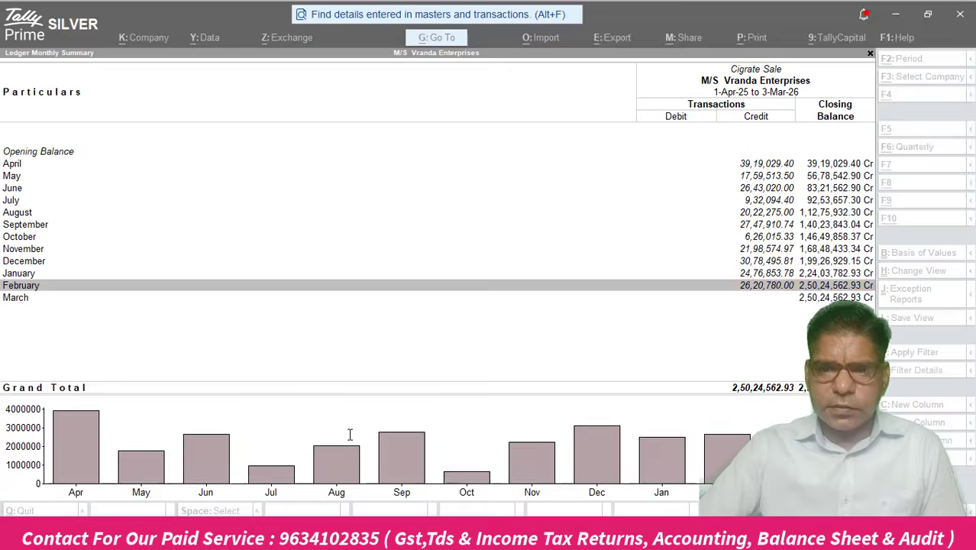
pyautogui.press('Return')
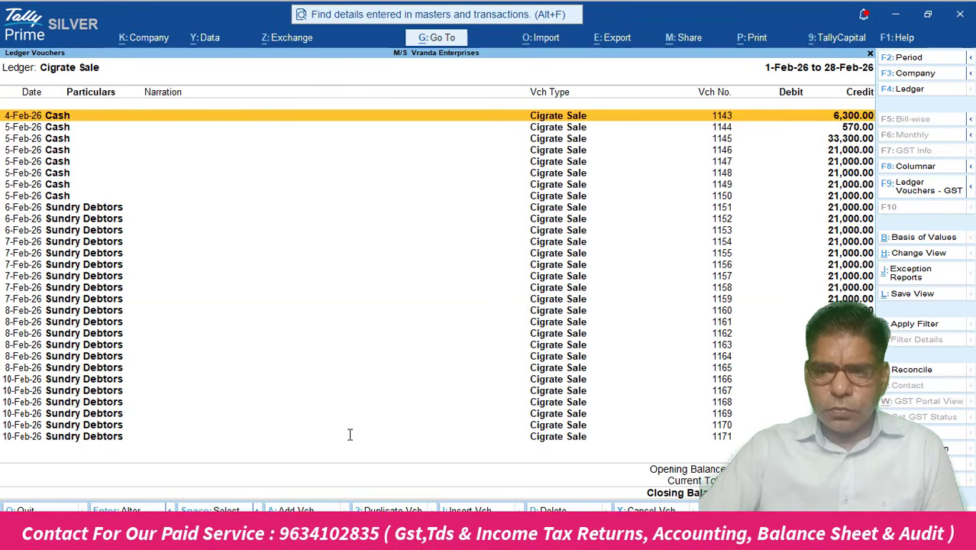
pyautogui.press('f8')
pyautogui.hotkey('ctrl', 'a')
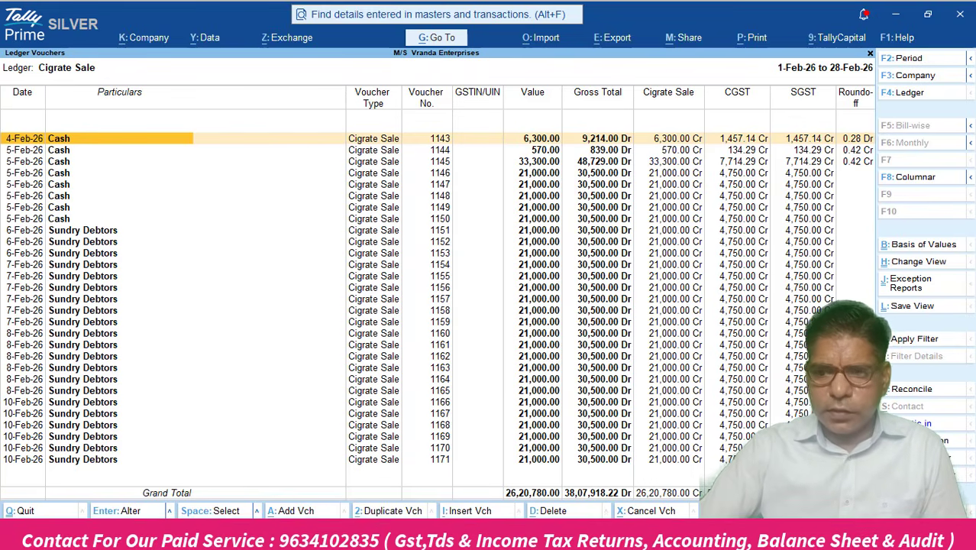
# - Switch to the GST portal and set the Central Tax of the 40% record to 5,93,568.62
pyautogui.hotkey('alt', 'Tab')
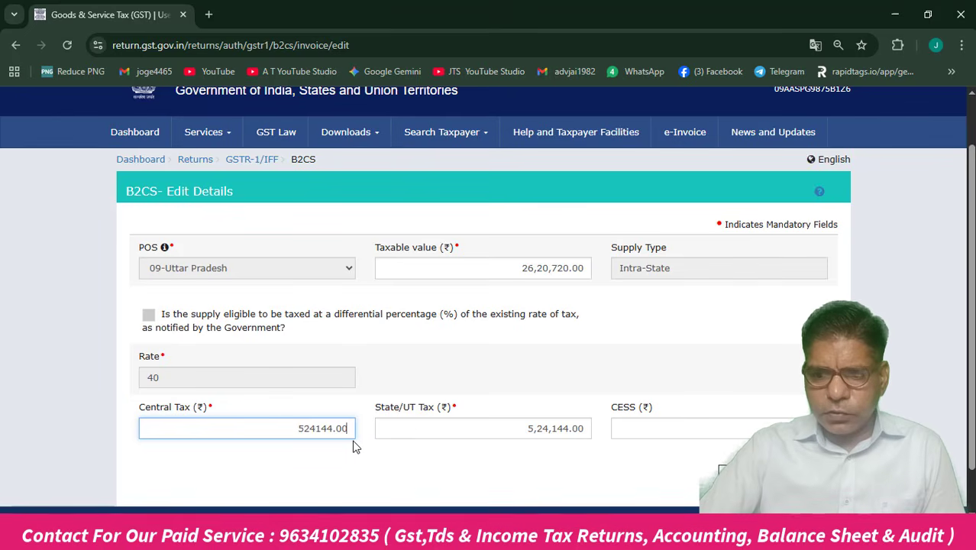
pyautogui.press('BackSpace')
pyautogui.press('BackSpace')
pyautogui.press('BackSpace')
pyautogui.press('BackSpace')
pyautogui.press('BackSpace')
pyautogui.press('BackSpace')
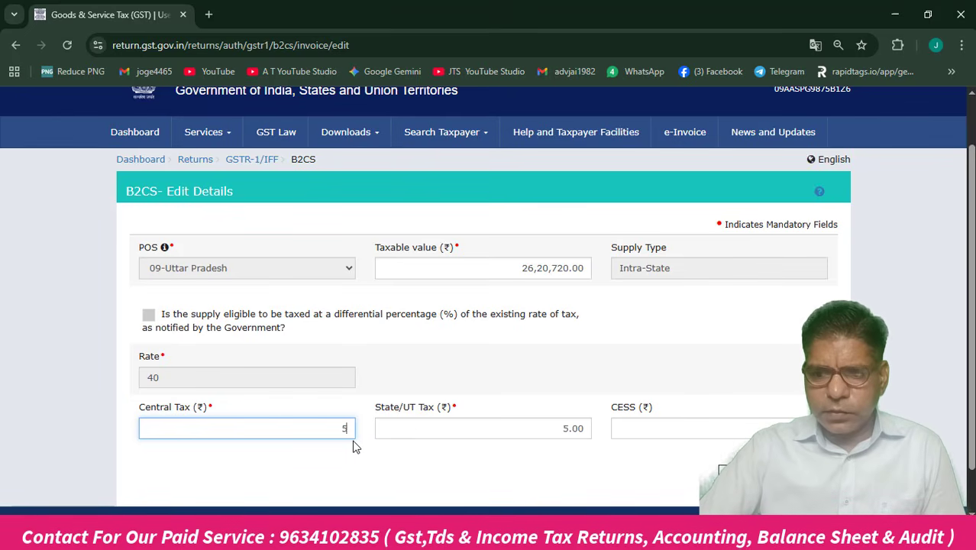
pyautogui.write('3568.62')
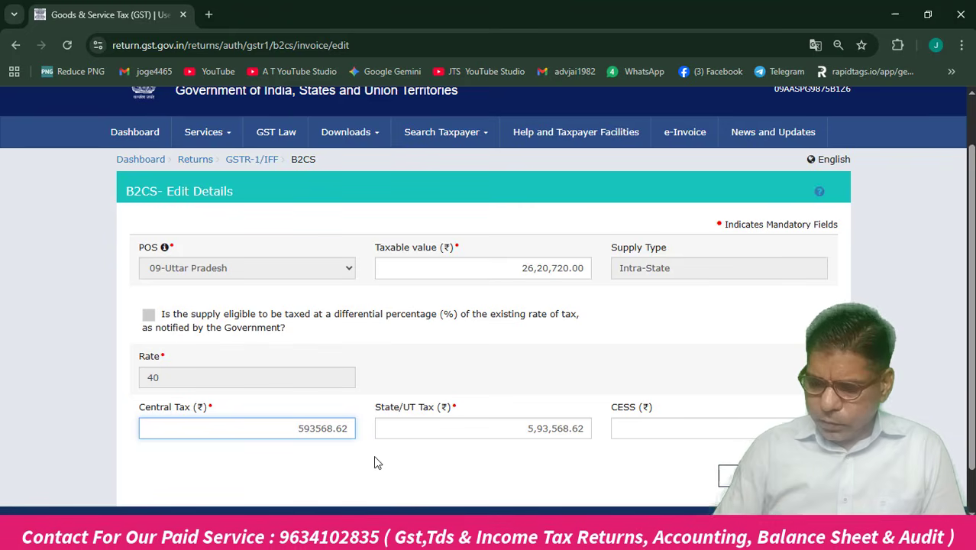
pyautogui.click(406, 484)
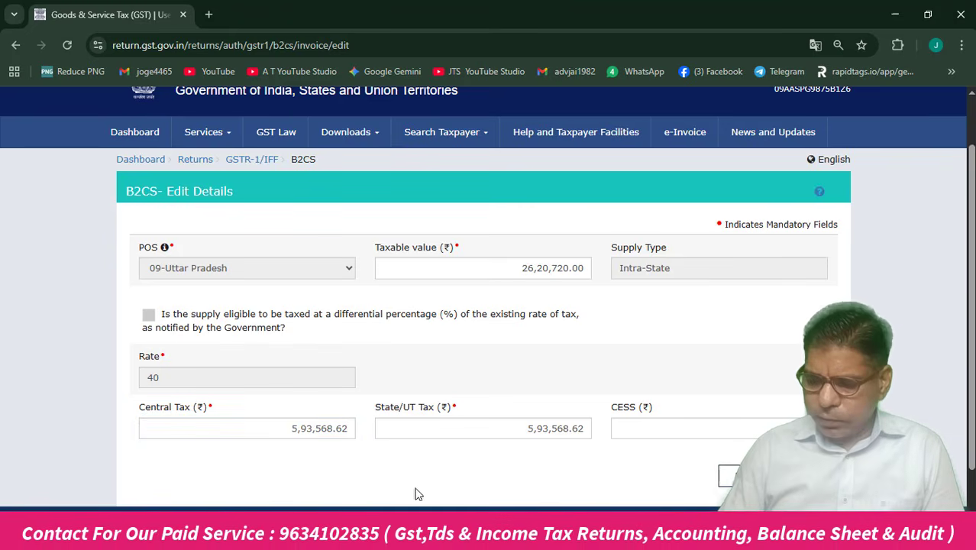
# - Recheck February's sales total in TallyPrime and correct the taxable value of the portal's 40% record to 26,20,780
pyautogui.hotkey('alt', 'Tab')
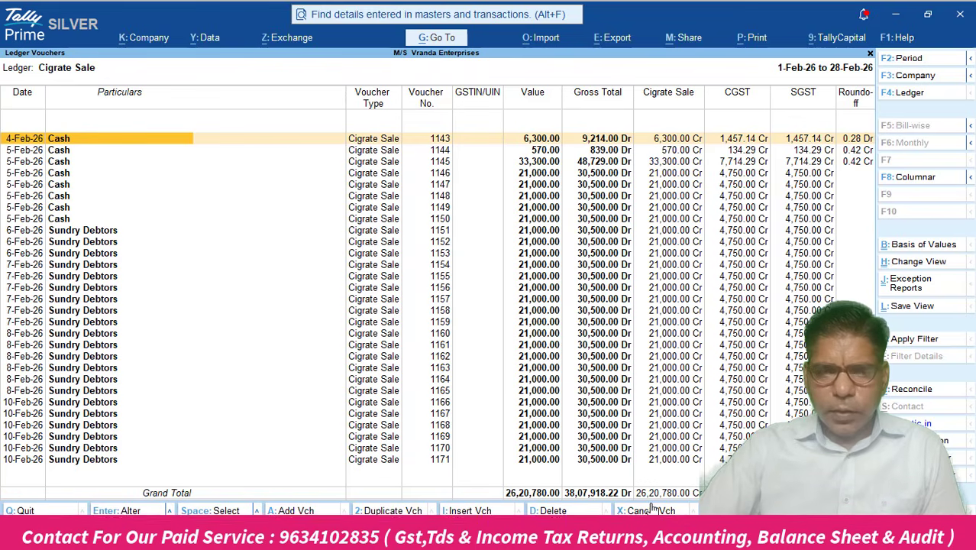
pyautogui.hotkey('alt', 'Tab')
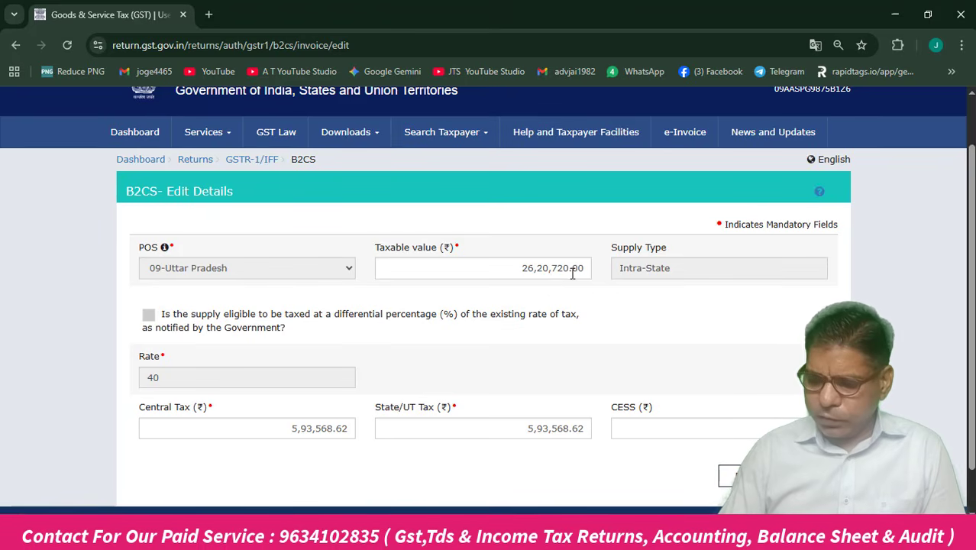
pyautogui.hotkey('alt', 'Tab')
pyautogui.hotkey('alt', 'Tab')
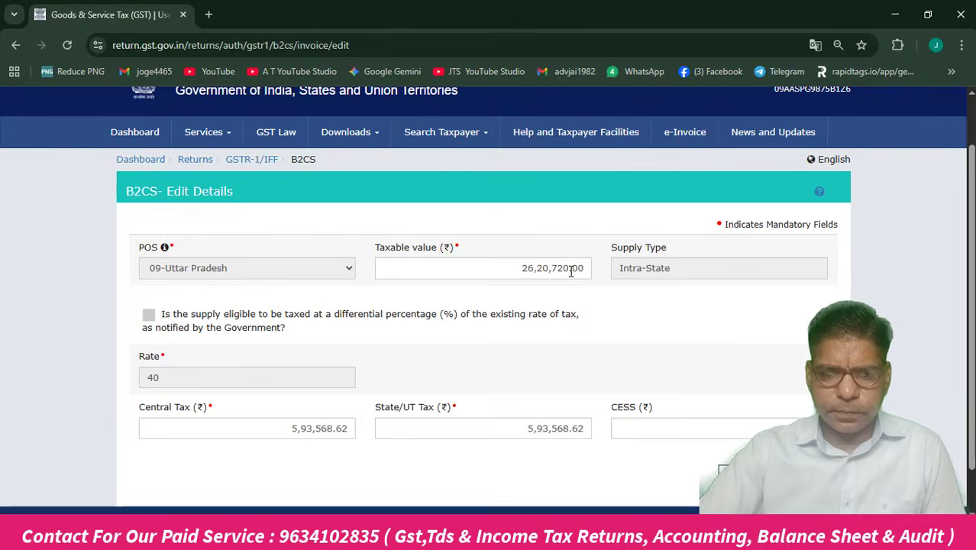
pyautogui.doubleClick(571, 271)
pyautogui.press('Right')
pyautogui.press('BackSpace')
pyautogui.press('BackSpace')
pyautogui.press('BackSpace')
pyautogui.press('BackSpace')
pyautogui.press('BackSpace')
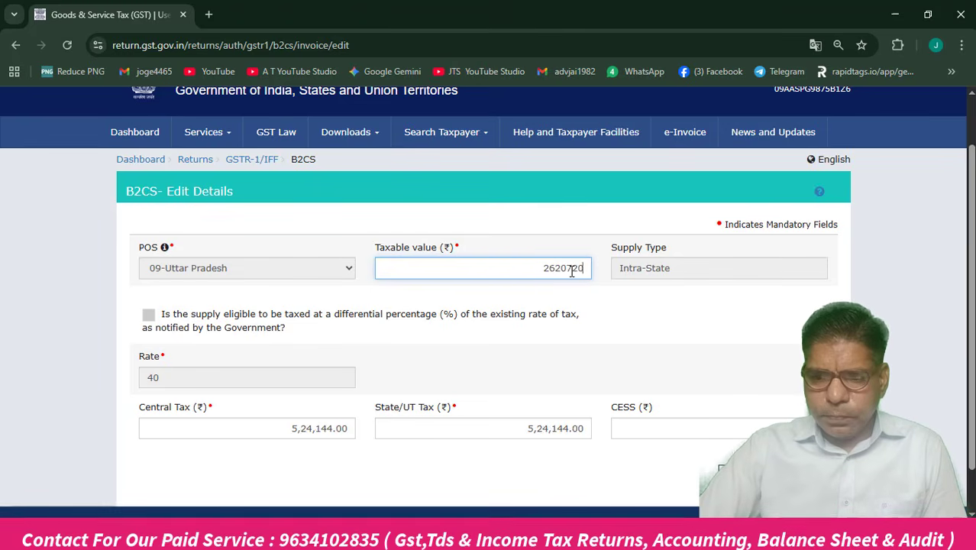
pyautogui.write('80')
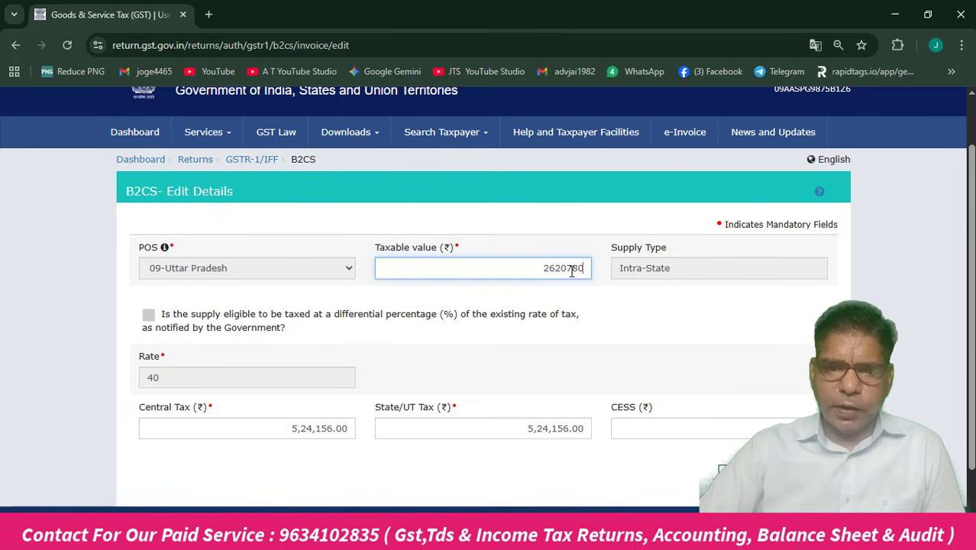
pyautogui.click(587, 305)
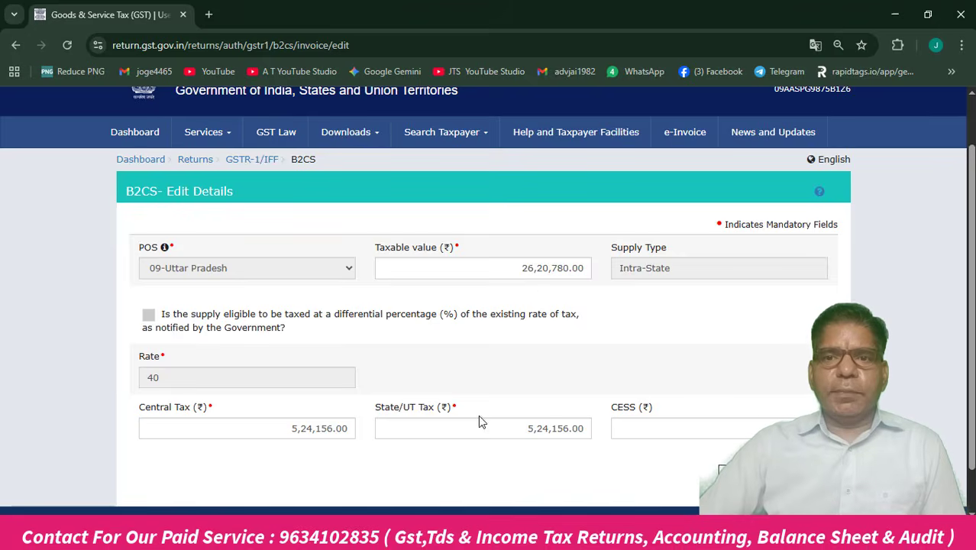
# - Check the February CGST total in TallyPrime, then set the Central Tax of the portal's 40% record to 5,63,568.62
pyautogui.hotkey('alt', 'Tab')
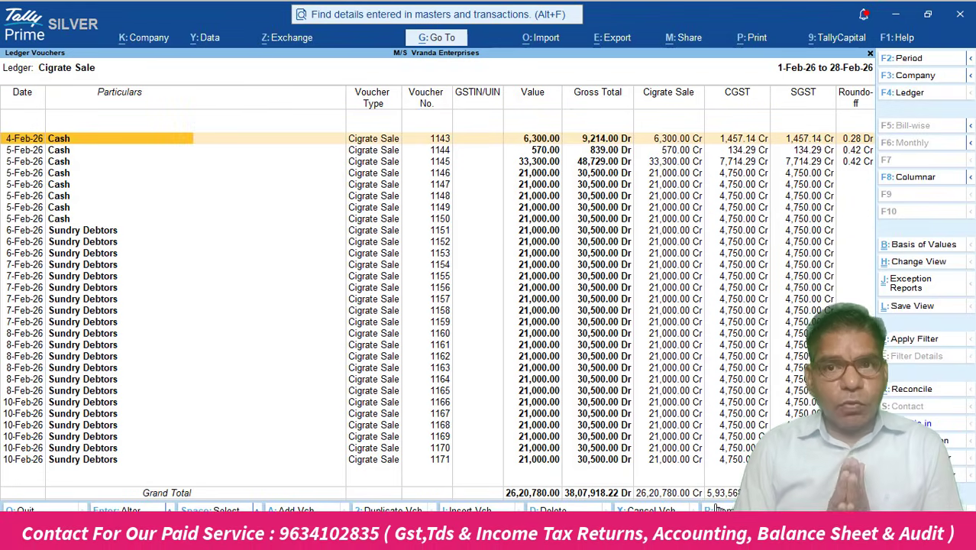
pyautogui.hotkey('alt', 'Tab')
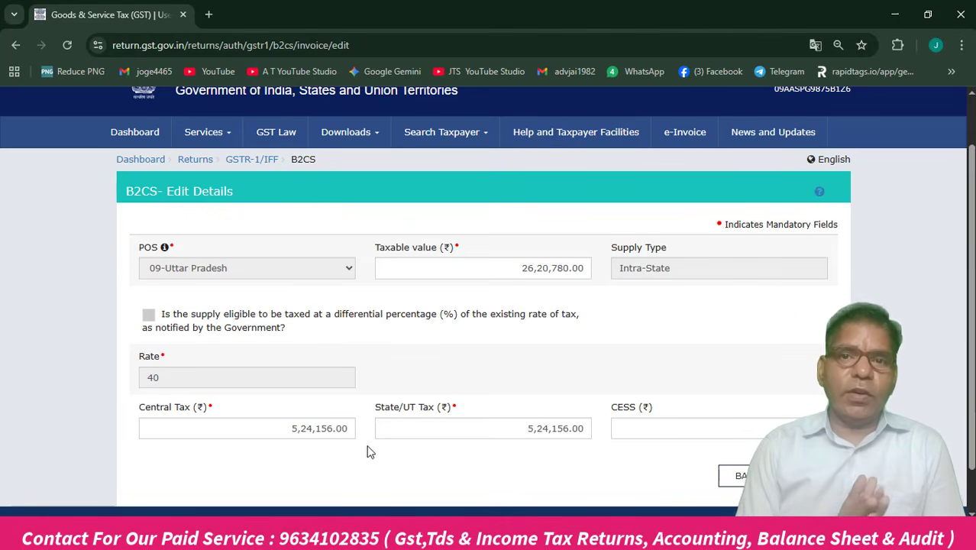
pyautogui.moveTo(355, 426); pyautogui.dragTo(276, 419)
pyautogui.write('5')
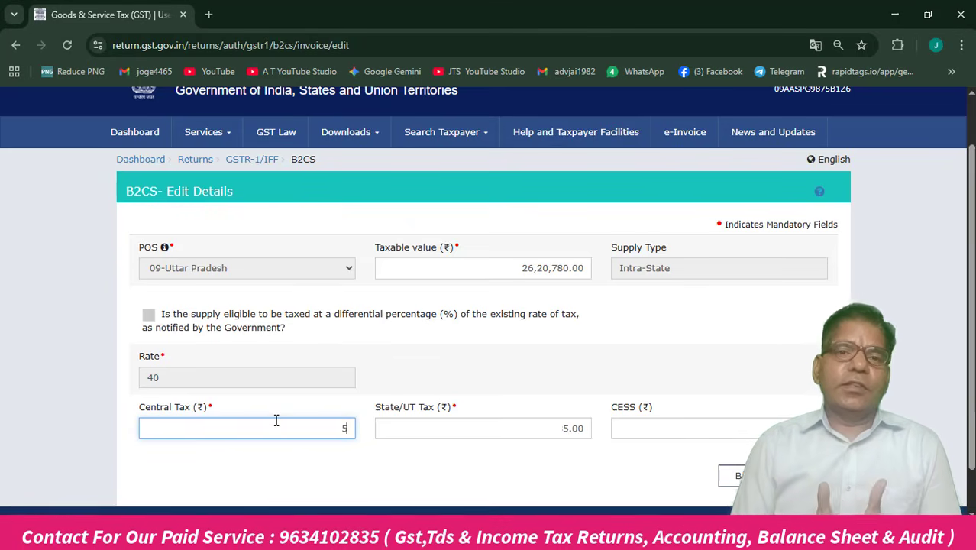
pyautogui.write(',63,568.62')
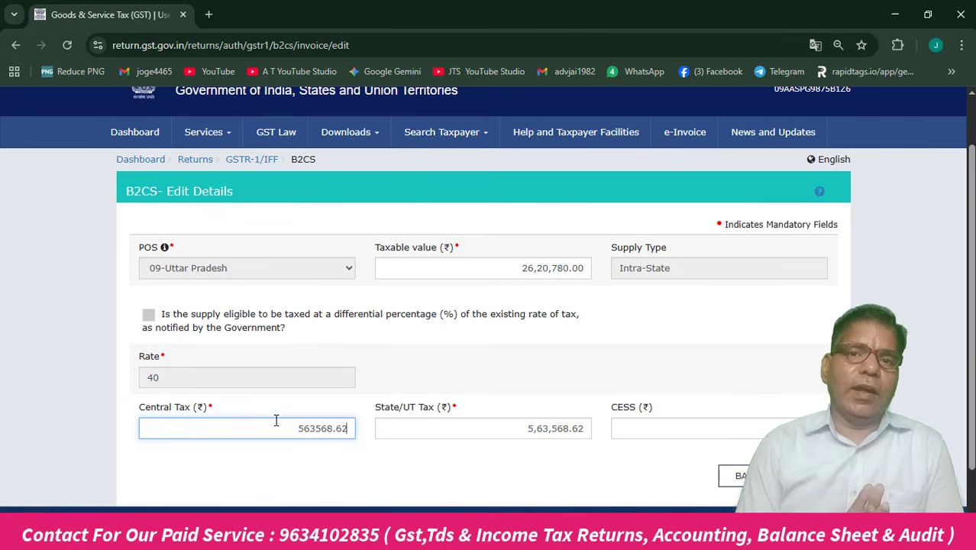
pyautogui.click(376, 495)
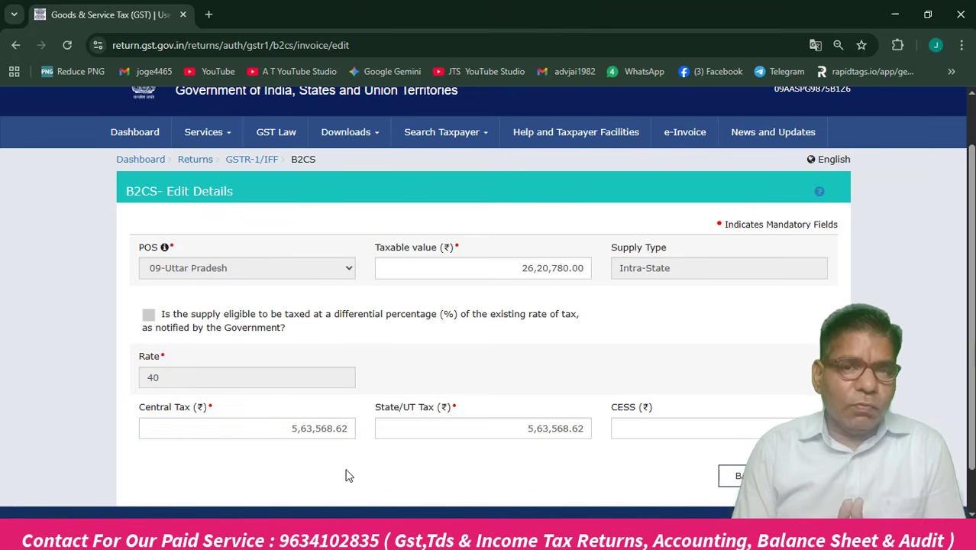
# - Check the February CGST total in TallyPrime, set the Central Tax of the portal's 40% record to 5,93,568.62 and save the record
pyautogui.hotkey('alt', 'Tab')
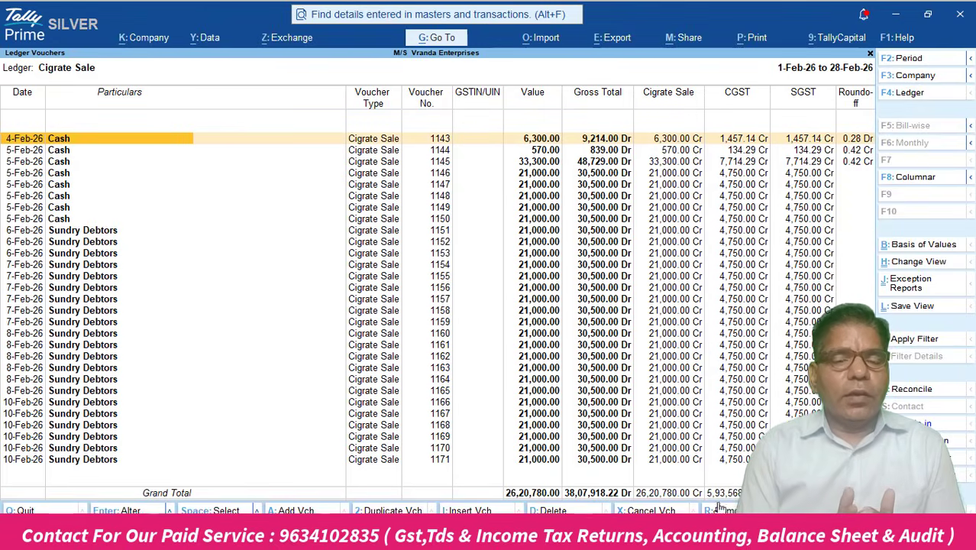
pyautogui.hotkey('alt', 'Tab')
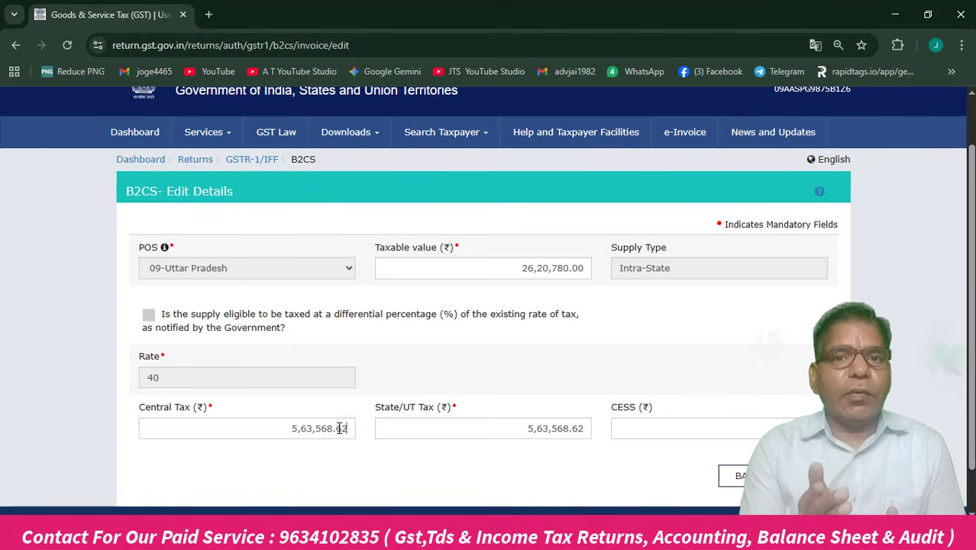
pyautogui.moveTo(345, 426); pyautogui.dragTo(284, 421)
pyautogui.write('593')
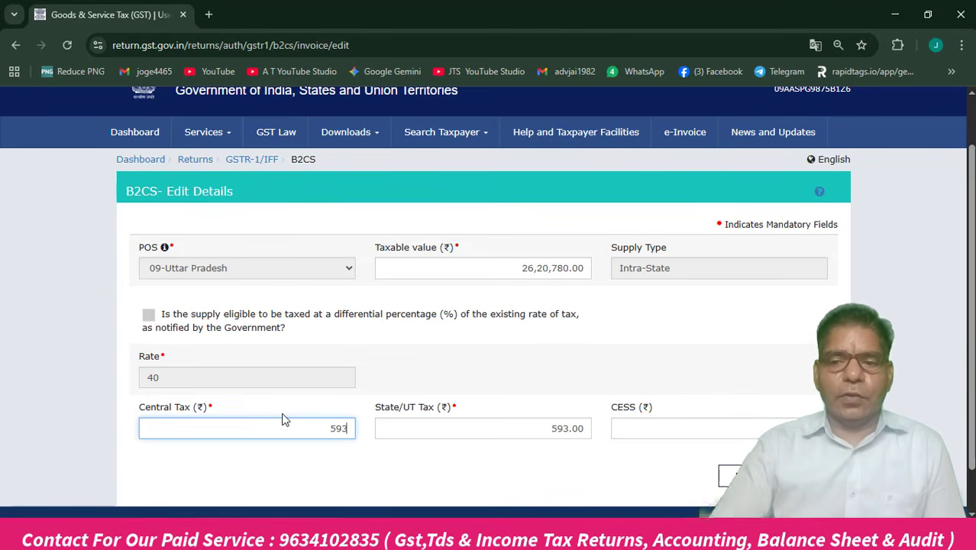
pyautogui.write('568.62')
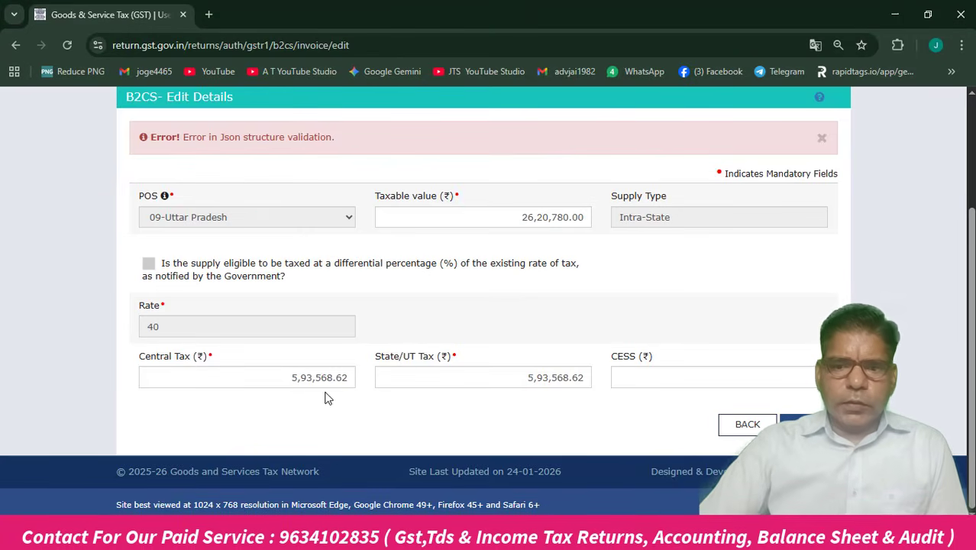
pyautogui.click(809, 425)
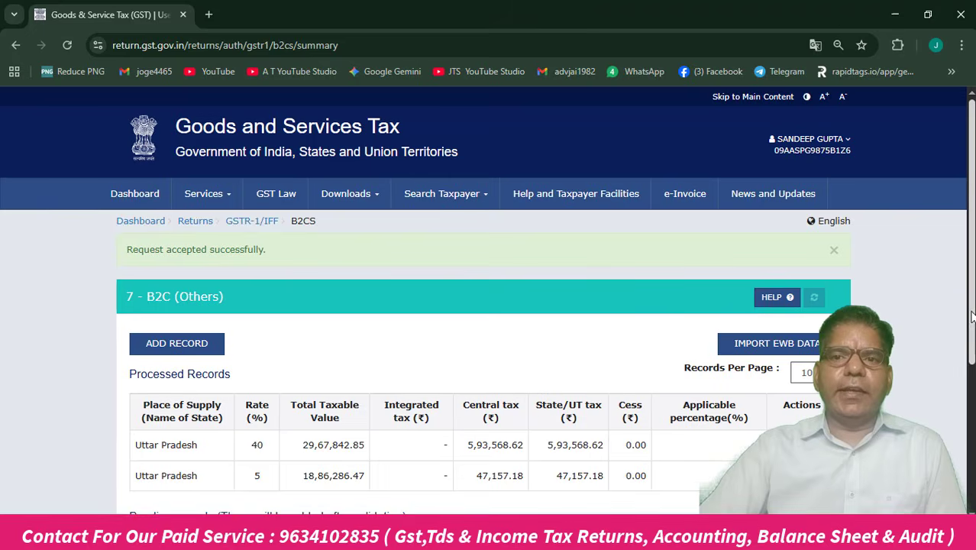
# - Review the pending 40% record, return to the GSTR-1 overview and reopen 7 - B2C (Others) to check its processed records
pyautogui.moveTo(971, 318); pyautogui.dragTo(971, 457)
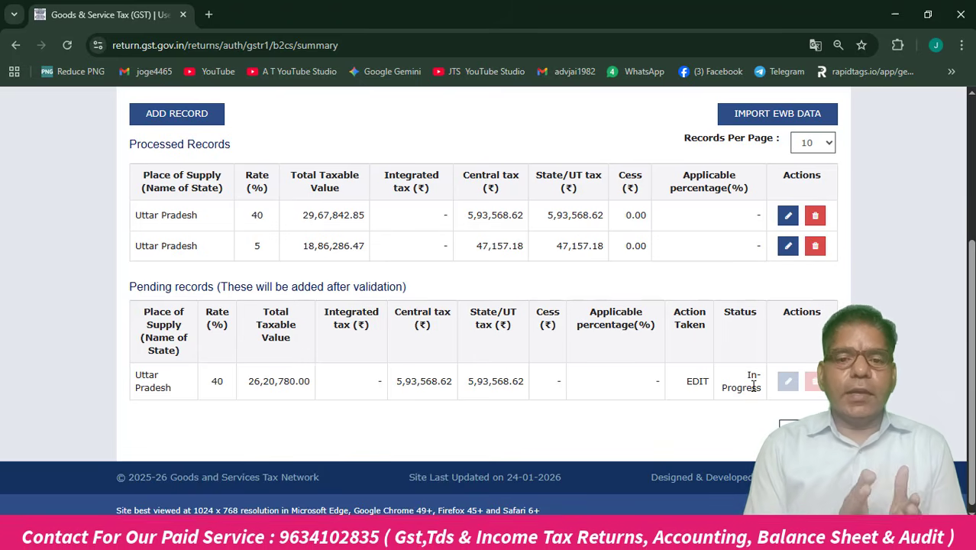
pyautogui.click(807, 430)
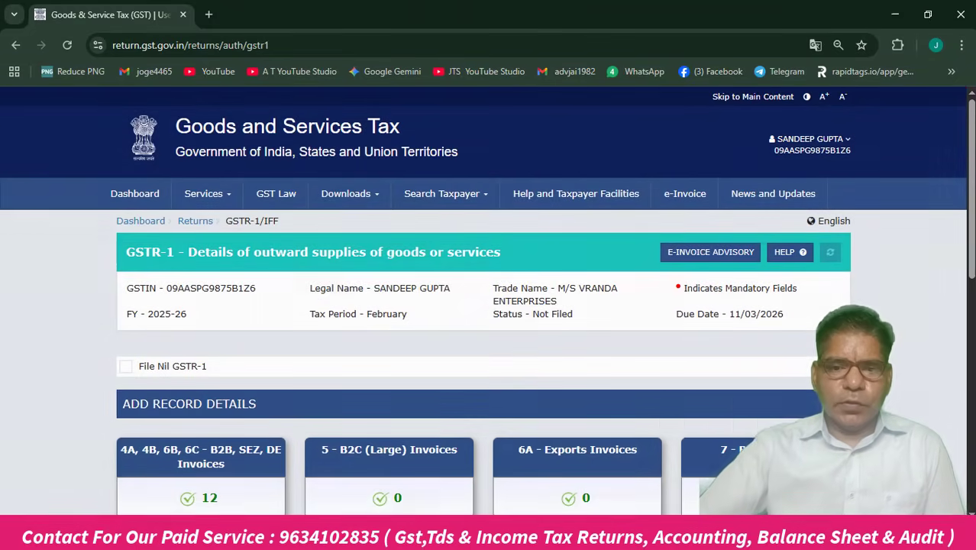
pyautogui.click(724, 461)
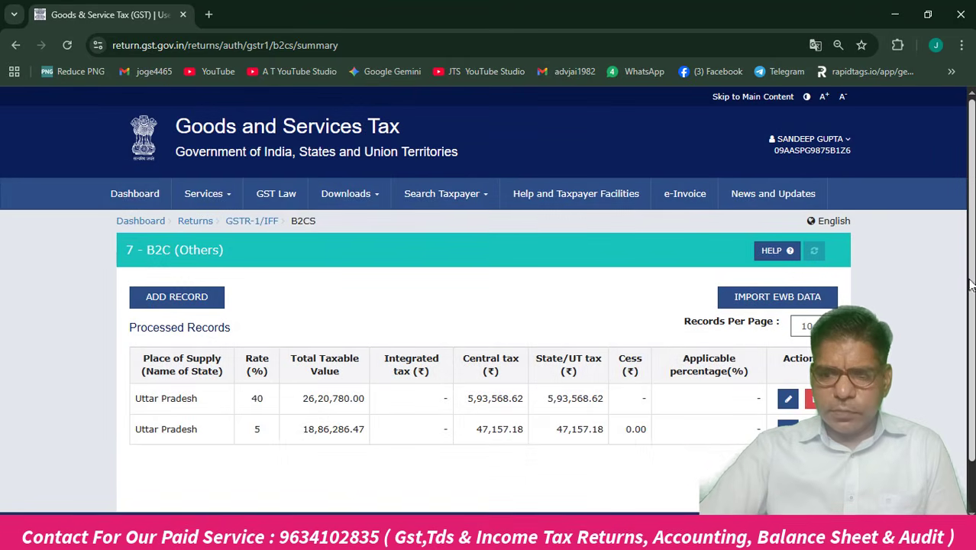
pyautogui.scroll(-1, 703, 418)
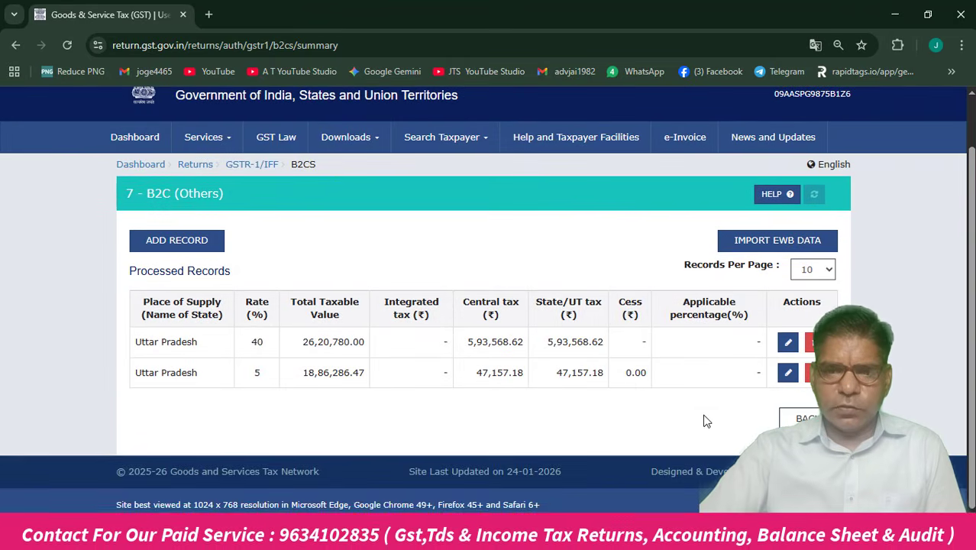
pyautogui.hotkey('alt', 'Tab')
pyautogui.hotkey('alt', 'Tab')
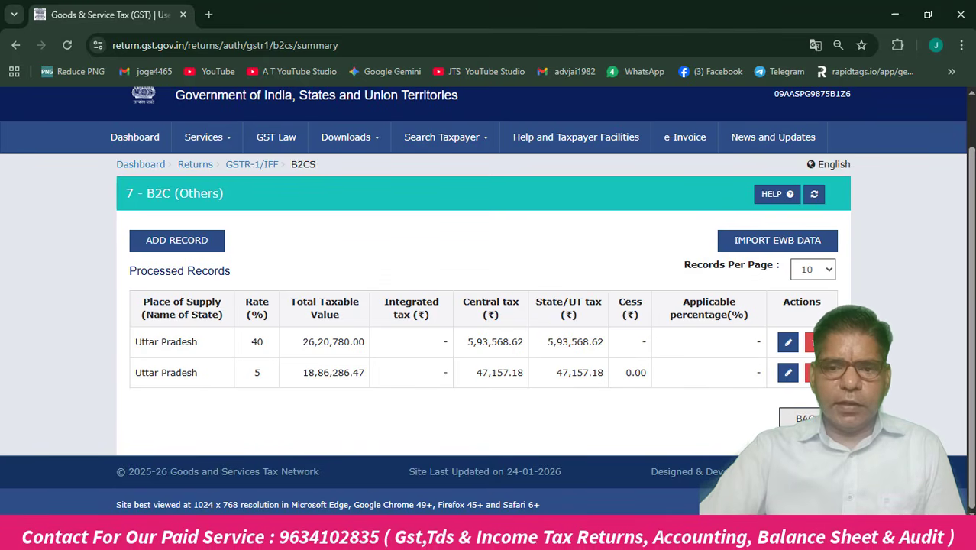
# - Return to the GSTR-1 overview and open the B2C Supplies records of the 12 - HSN-wise summary of outward supplies
pyautogui.click(802, 418)
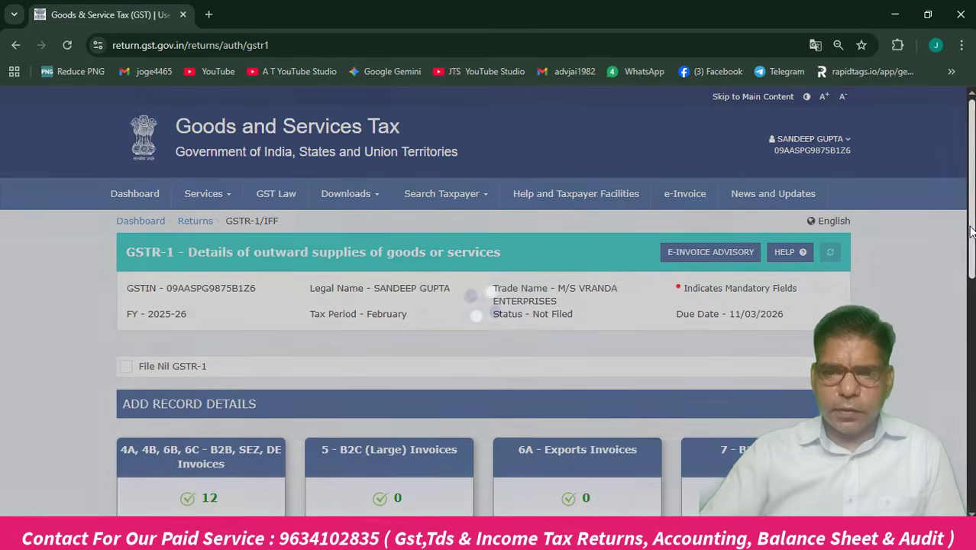
pyautogui.scroll(-5, 759, 413)
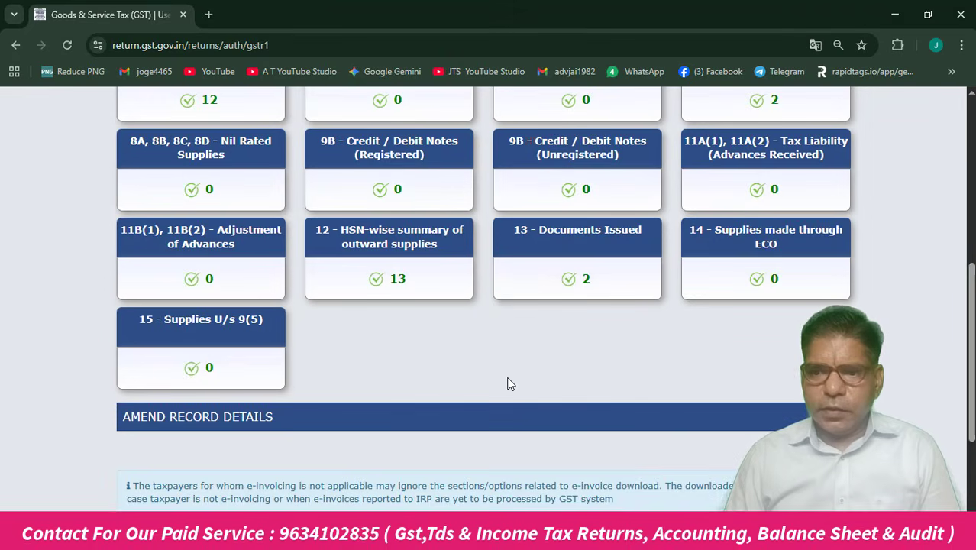
pyautogui.click(434, 247)
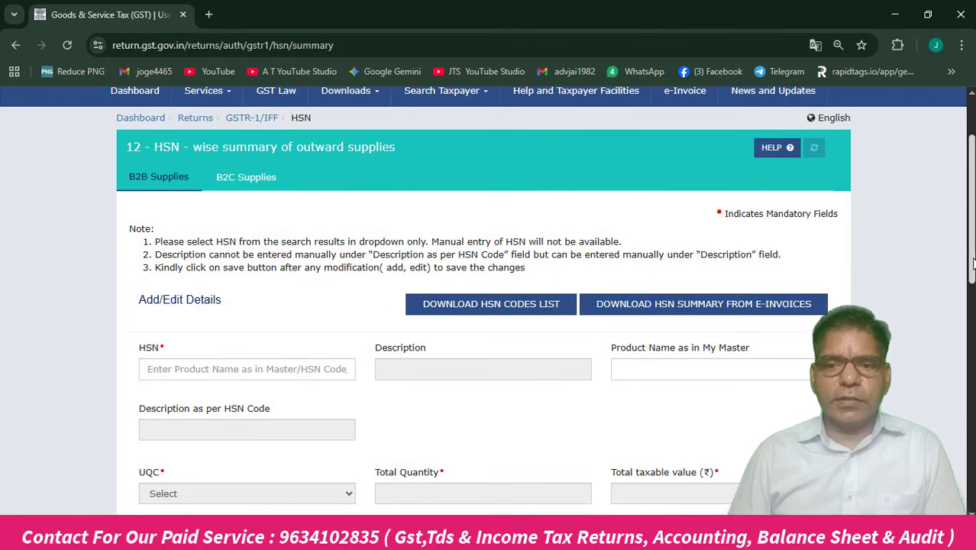
pyautogui.scroll(-1, 971, 262)
pyautogui.click(249, 105)
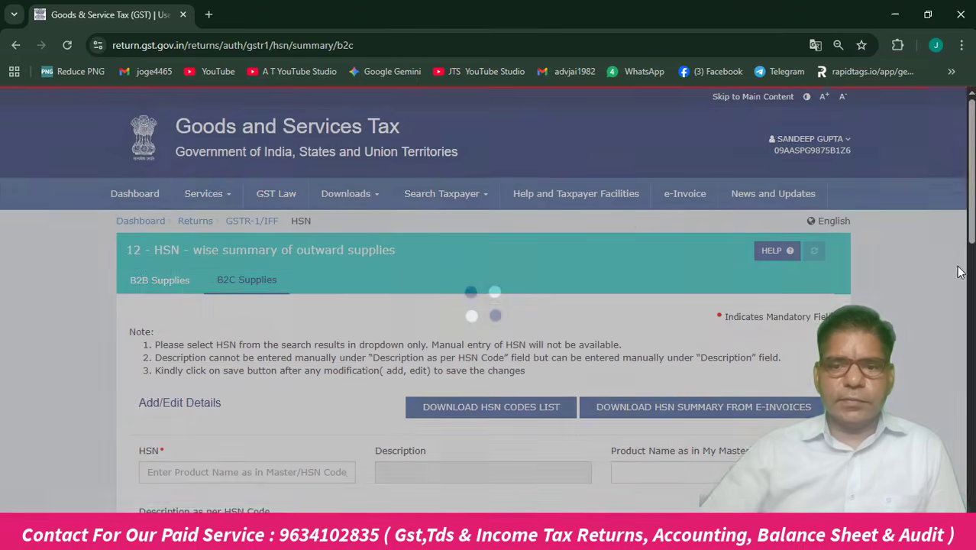
pyautogui.scroll(-6, 489, 305)
pyautogui.scroll(-5, 524, 435)
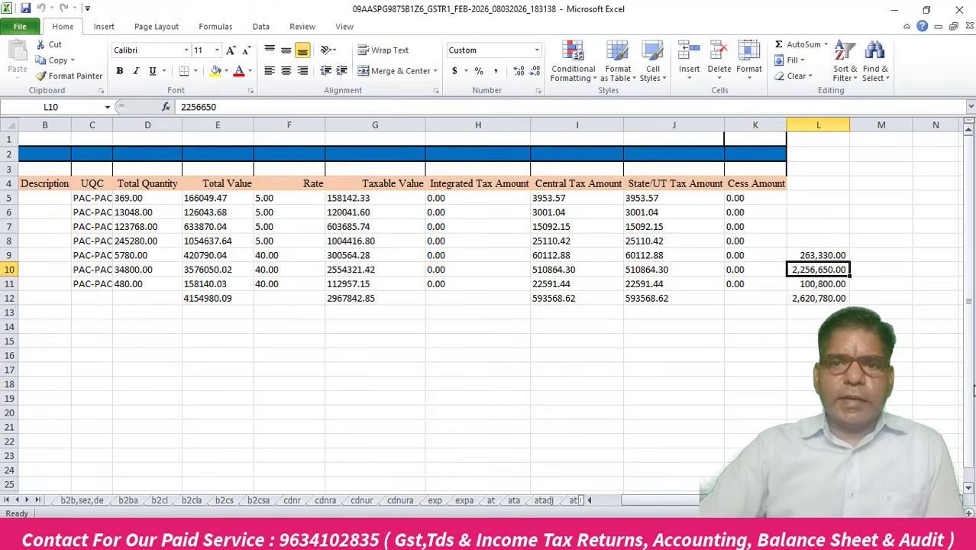
# - Compare the edited 40% HSN records with the Excel sheet's central tax amounts and save them on the GST portal
pyautogui.press('Left')
pyautogui.press('Left')
pyautogui.press('Left')
pyautogui.press('Left')
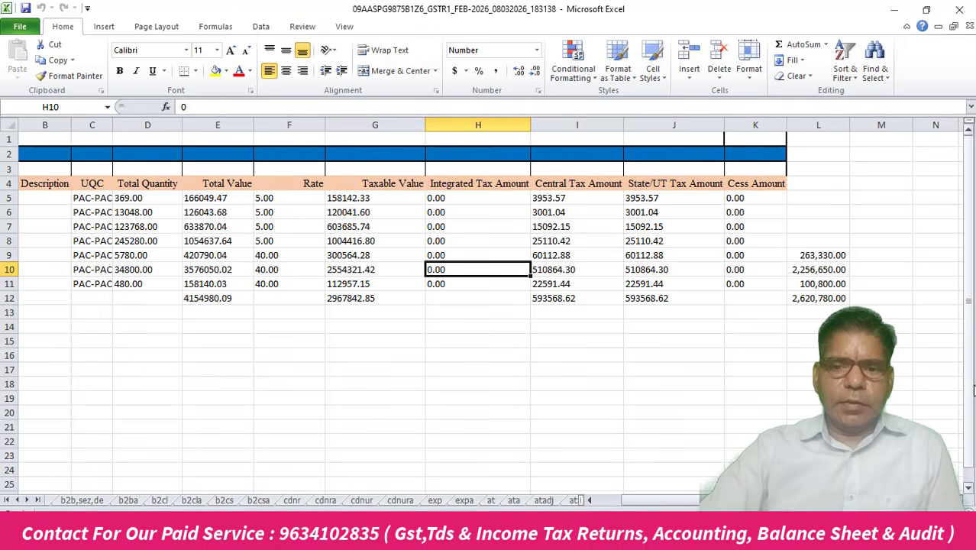
pyautogui.press('Up')
pyautogui.press('Right')
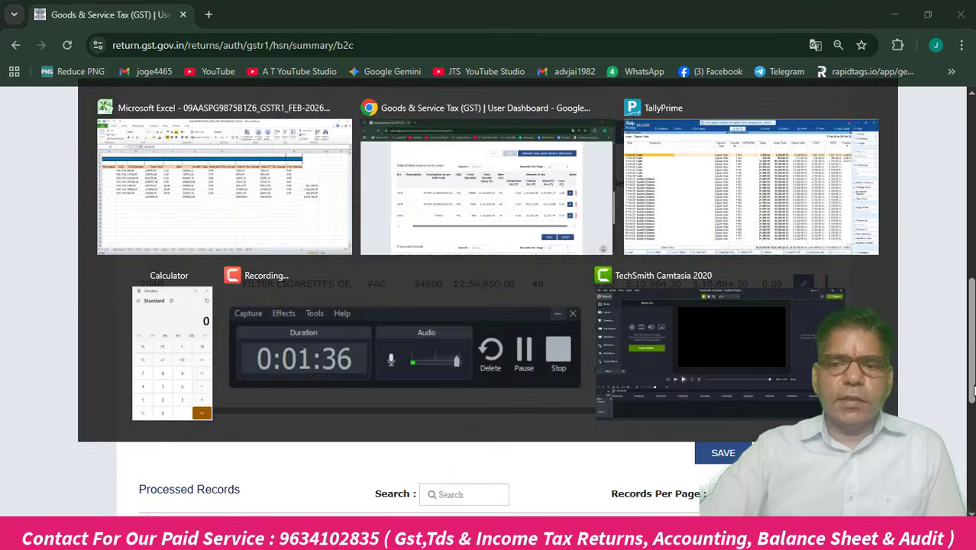
pyautogui.hotkey('alt', 'Tab')
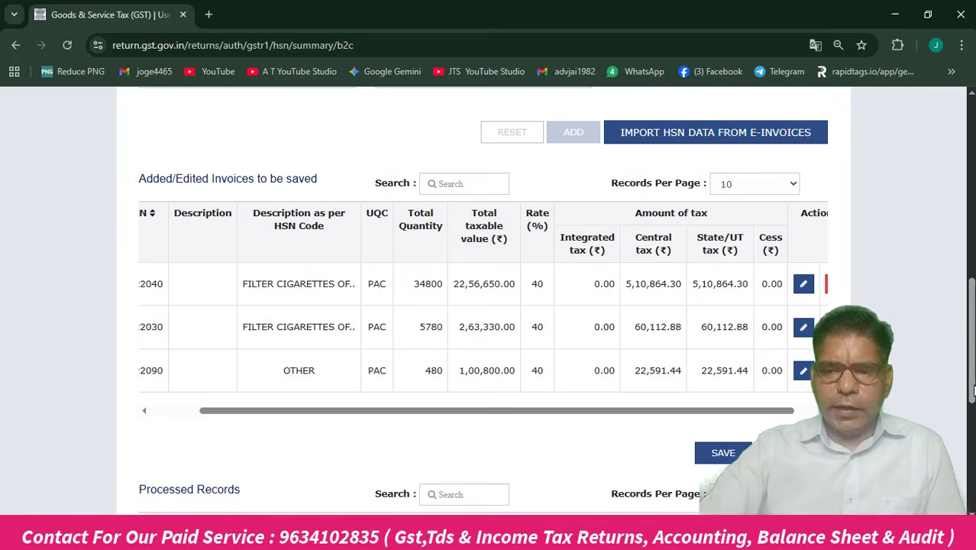
pyautogui.hotkey('alt', 'Tab')
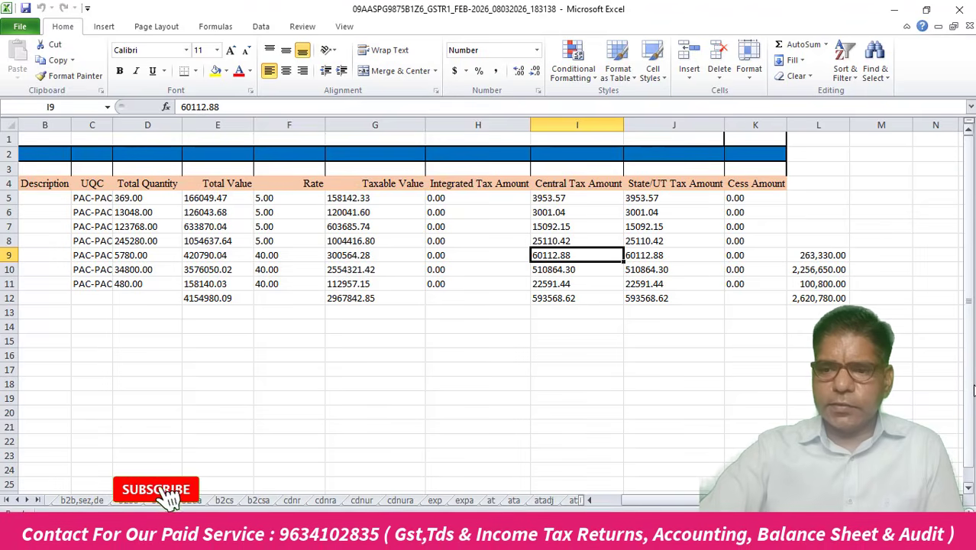
pyautogui.hotkey('alt', 'Tab')
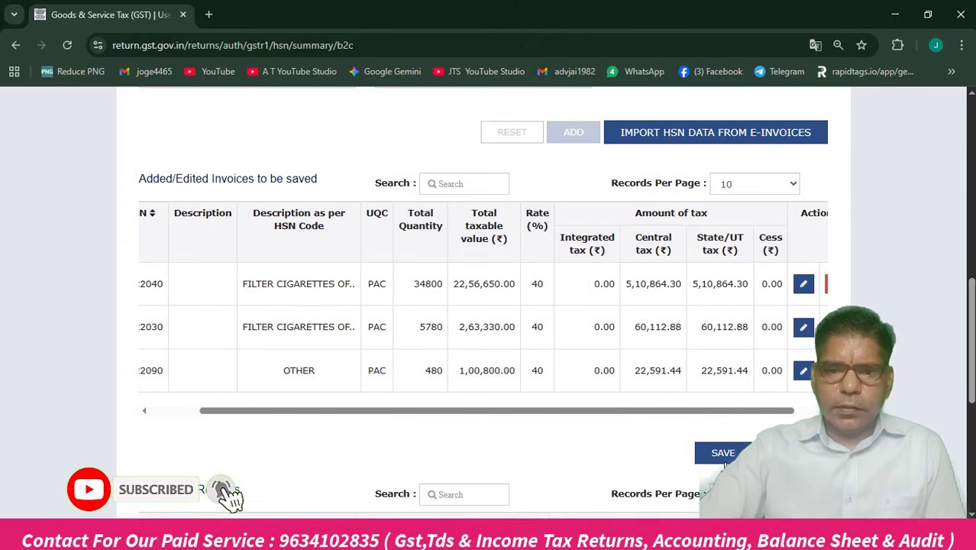
pyautogui.click(723, 455)
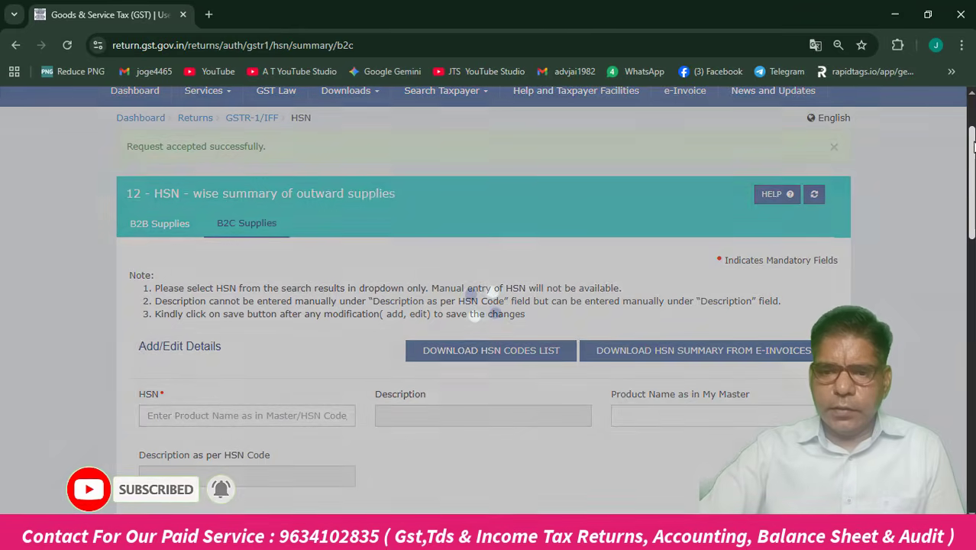
# - Examine the quantities, taxable values and tax amounts of the processed B2C HSN records
pyautogui.moveTo(973, 147); pyautogui.dragTo(973, 418)
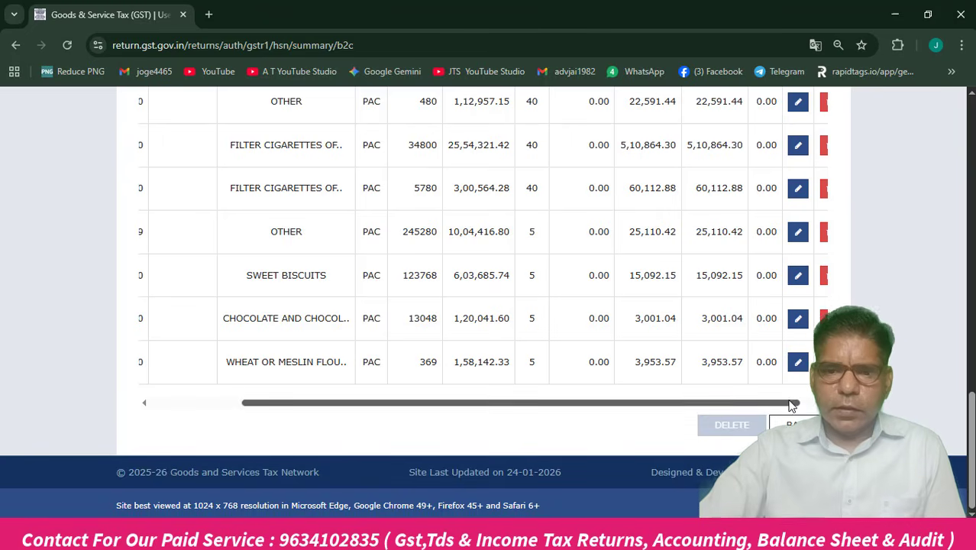
pyautogui.moveTo(791, 405); pyautogui.dragTo(806, 405)
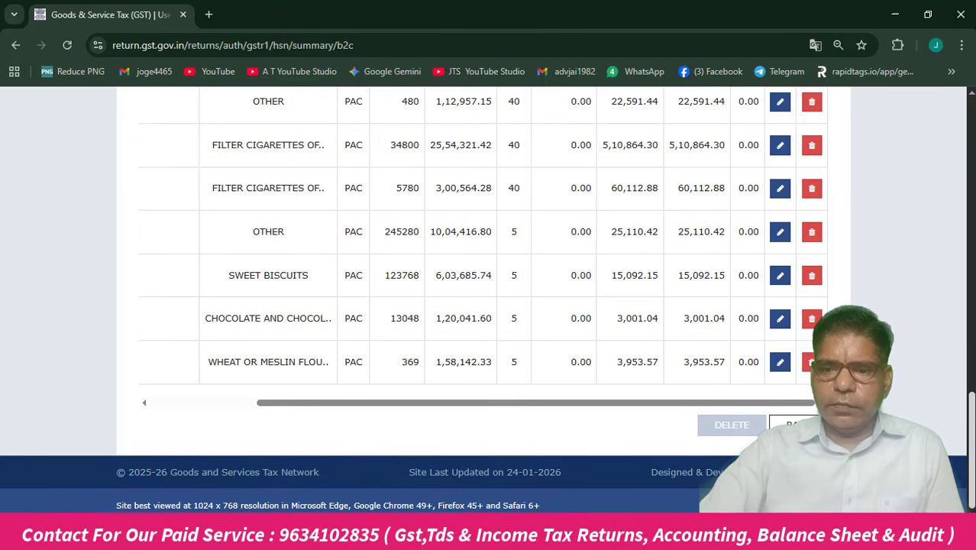
pyautogui.scroll(2, 488, 306)
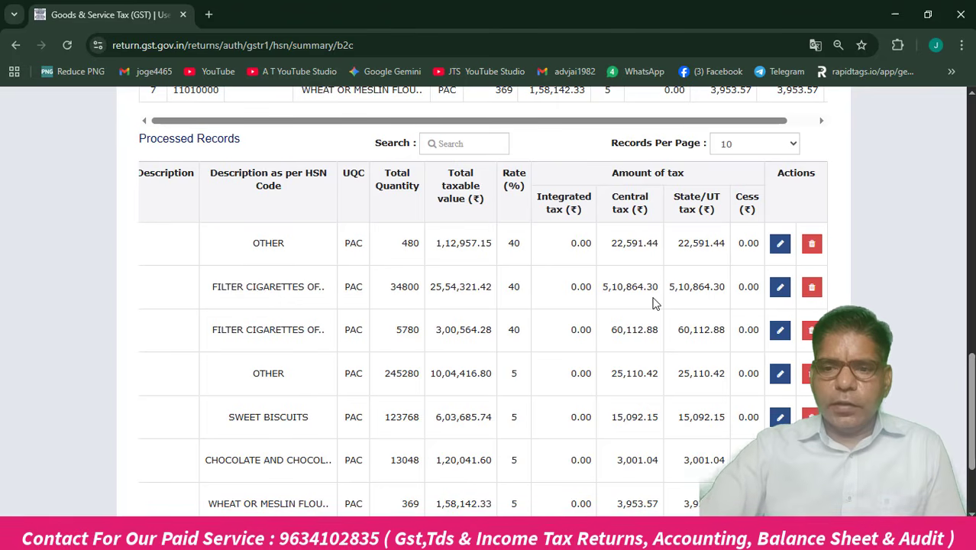
pyautogui.hotkey('alt', 'Tab')
pyautogui.hotkey('alt', 'Tab')
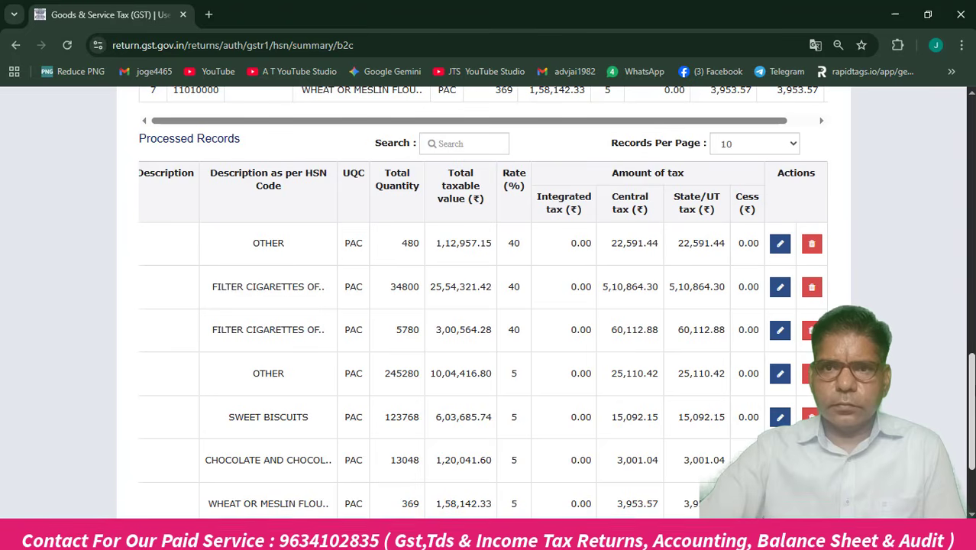
# - Reopen the HSN-wise summary from the GSTR-1 overview, check its B2B Supplies records and return to the overview
pyautogui.scroll(-2, 489, 305)
pyautogui.click(792, 425)
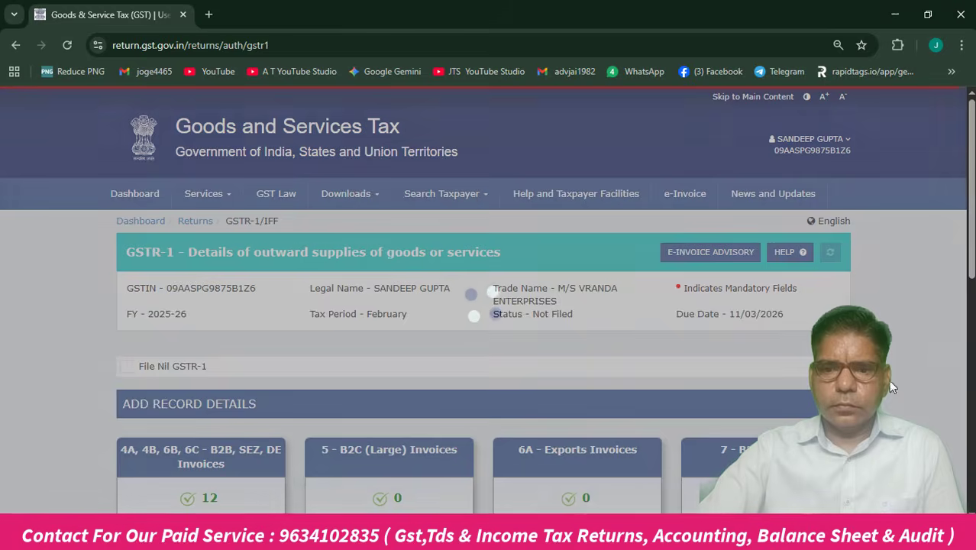
pyautogui.scroll(-5, 571, 382)
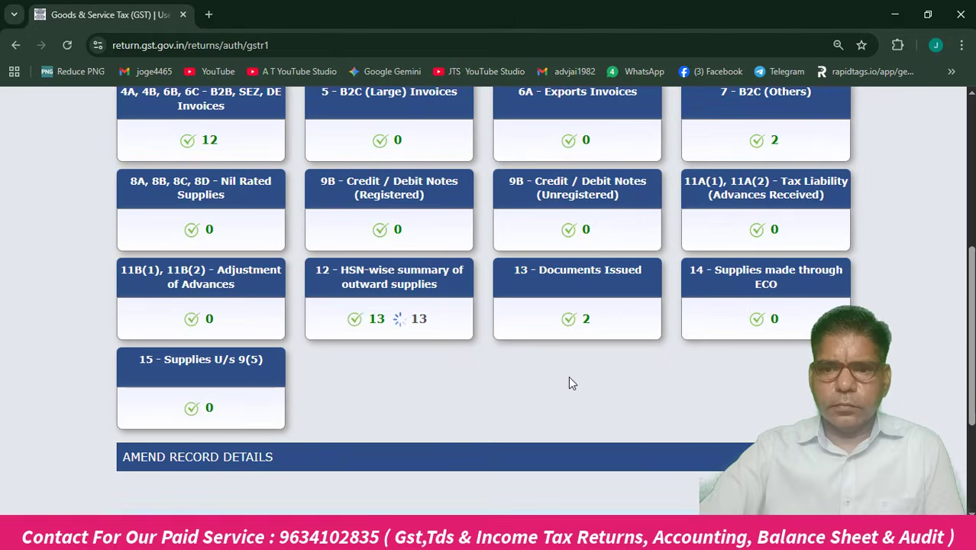
pyautogui.click(430, 304)
pyautogui.scroll(-3, 488, 390)
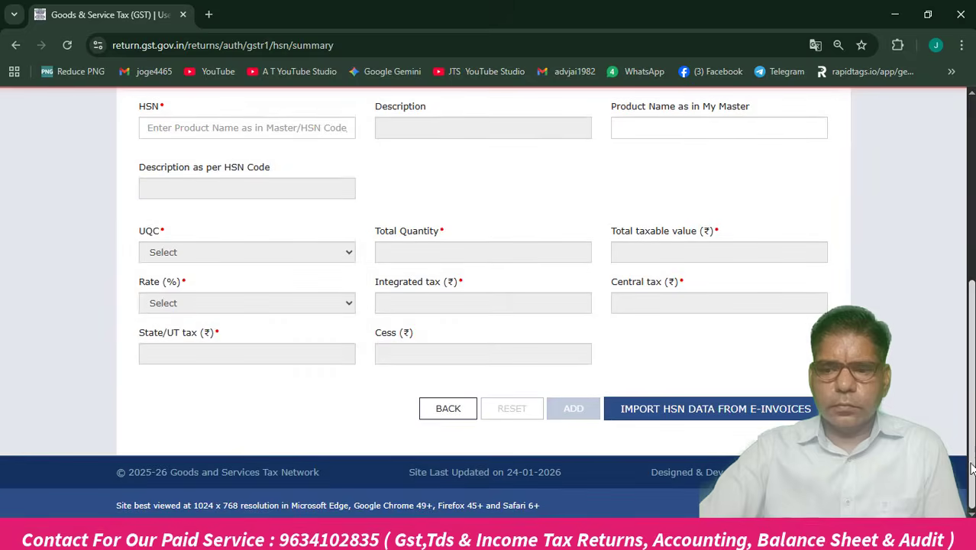
pyautogui.scroll(-10, 792, 422)
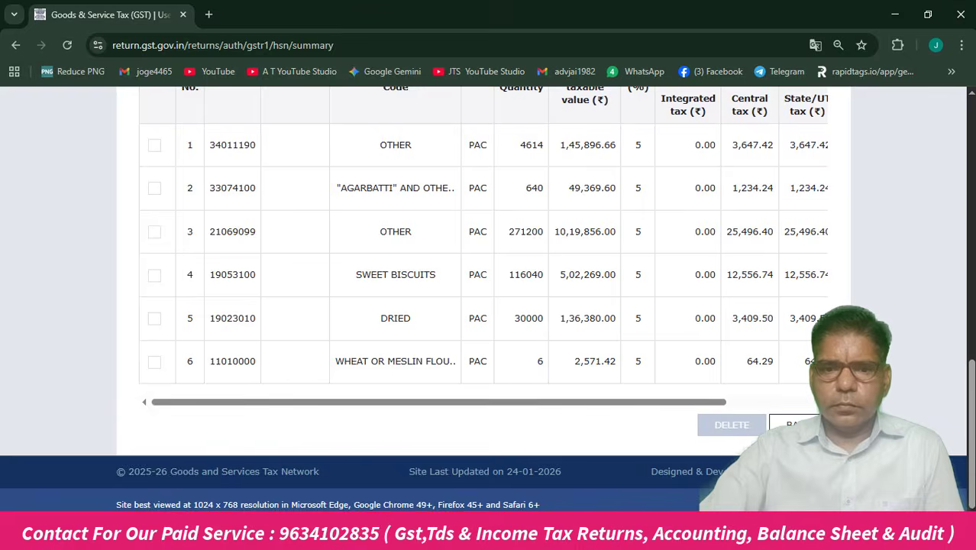
pyautogui.click(792, 422)
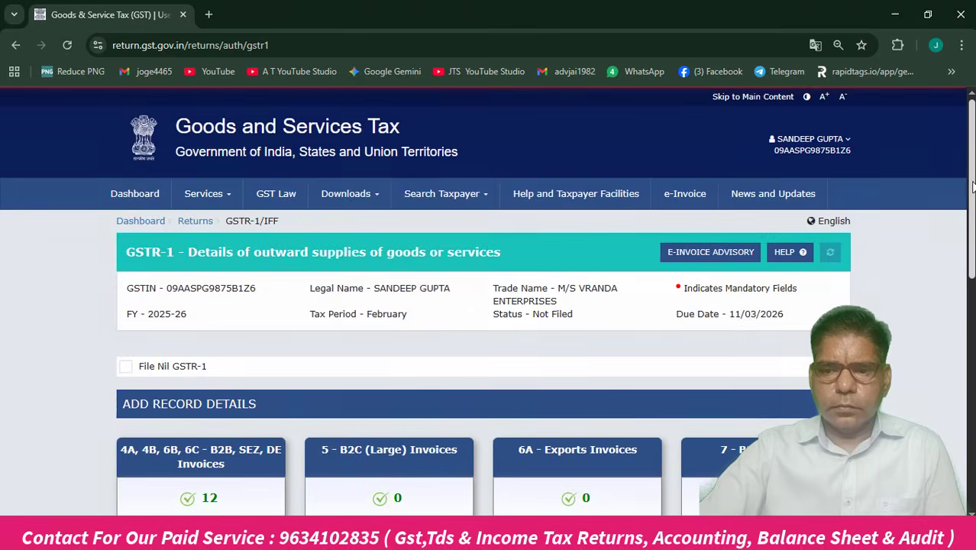
# - Generate the February GSTR-1 summary and refresh the return page
pyautogui.scroll(-5, 489, 305)
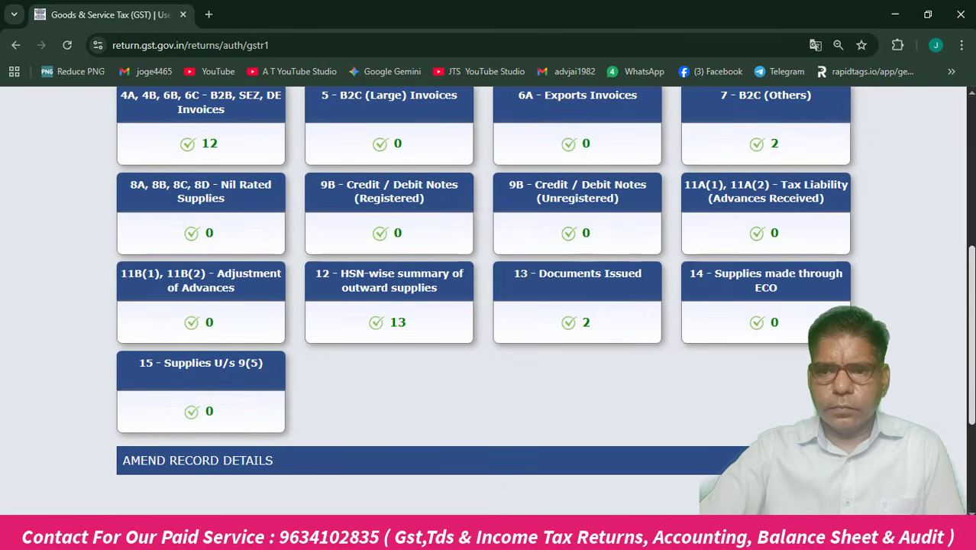
pyautogui.scroll(-3, 956, 394)
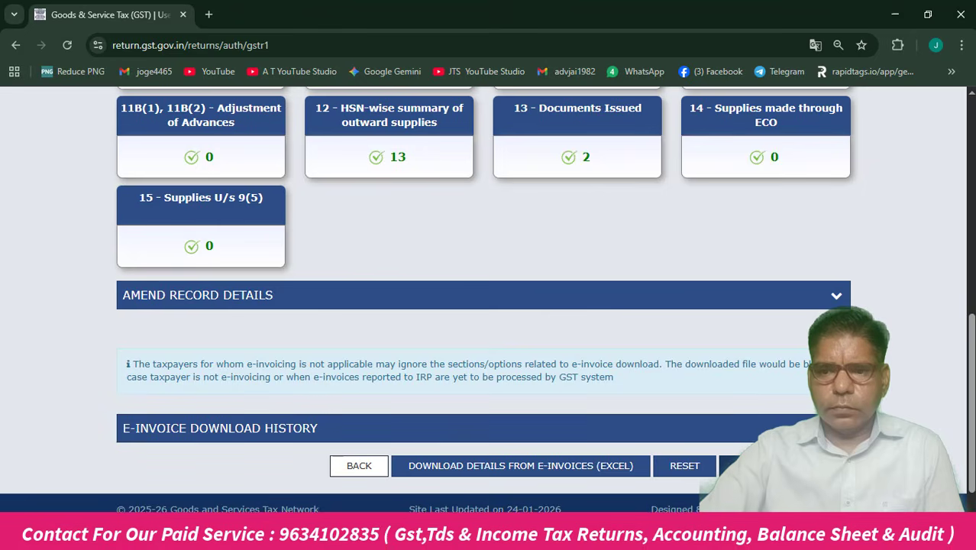
pyautogui.click(784, 466)
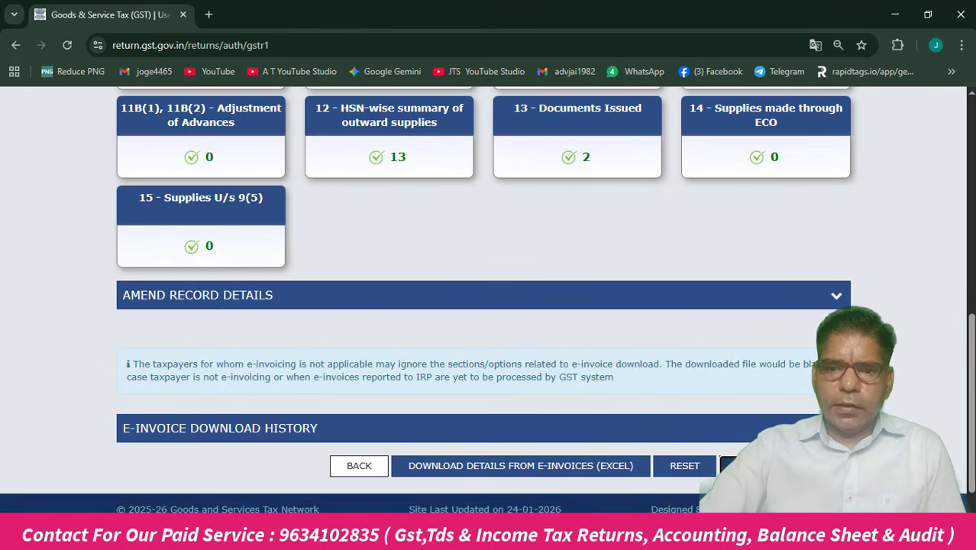
pyautogui.moveTo(971, 425); pyautogui.dragTo(962, 168)
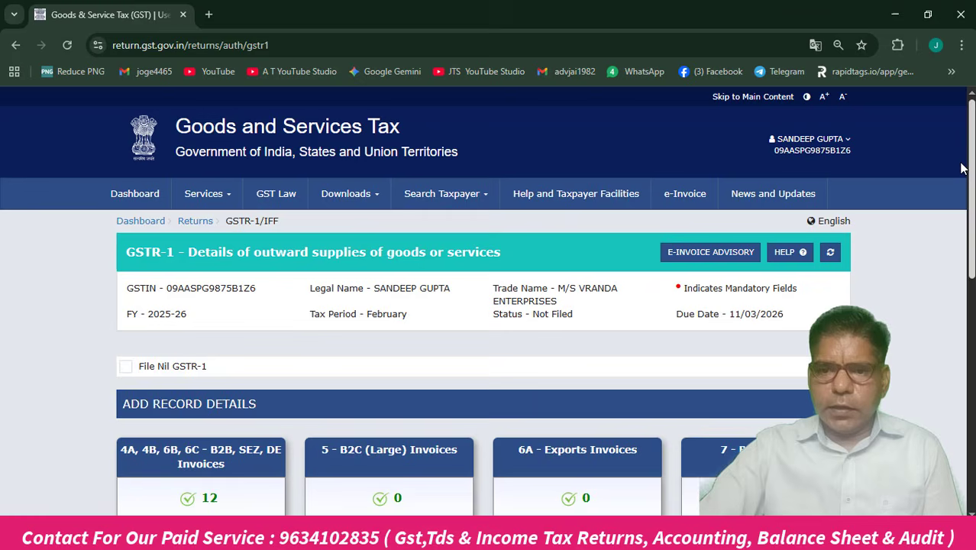
pyautogui.click(832, 252)
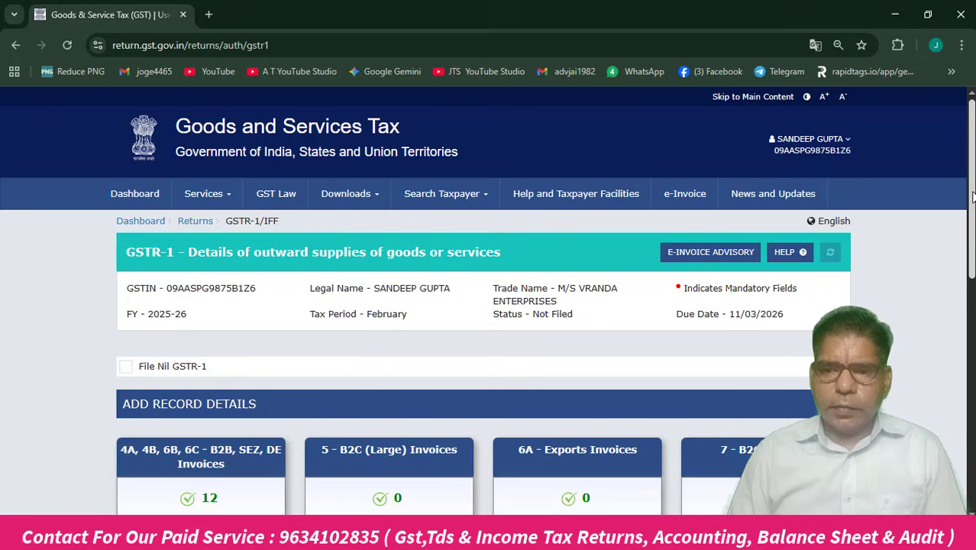
# - Generate the February GSTR-1 summary again and proceed to the consolidated filing summary
pyautogui.moveTo(973, 197); pyautogui.dragTo(971, 428)
pyautogui.click(818, 429)
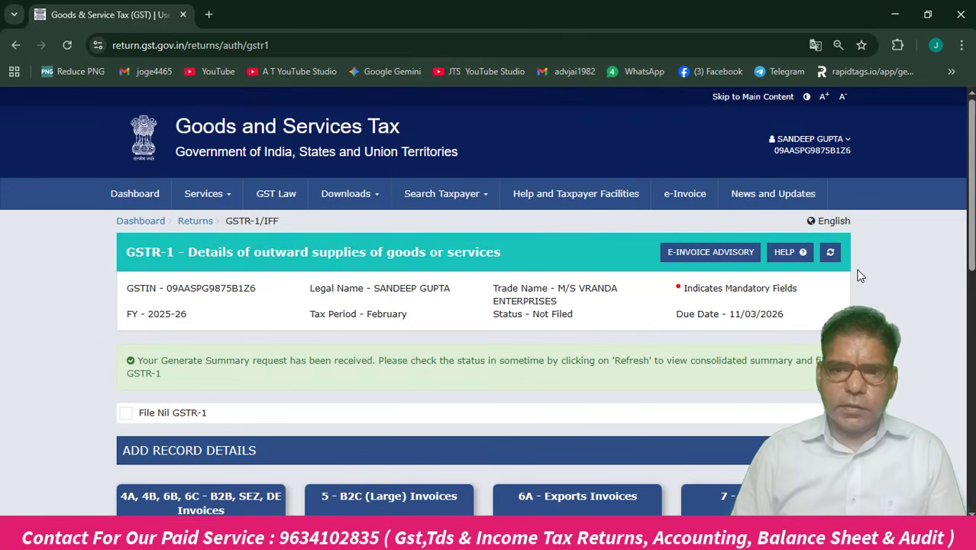
pyautogui.click(830, 252)
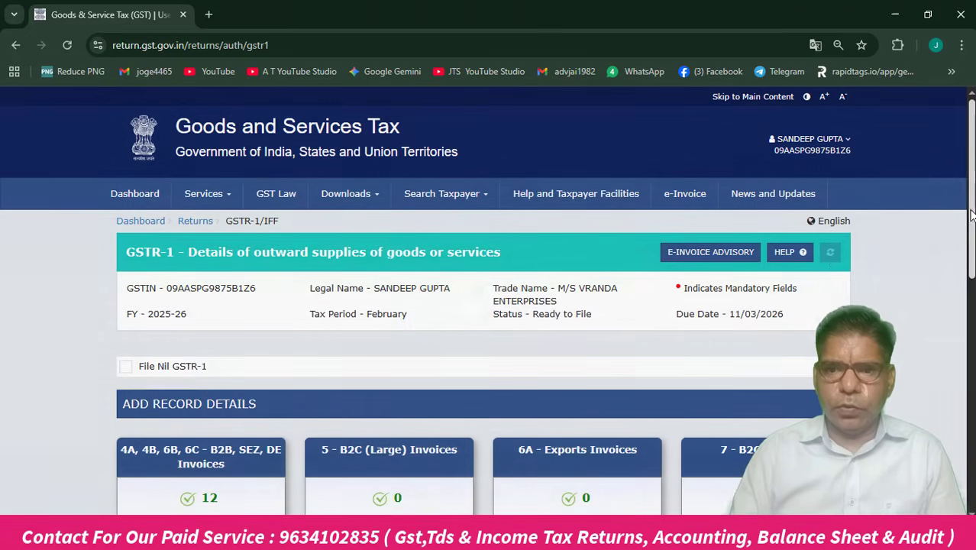
pyautogui.moveTo(971, 215); pyautogui.dragTo(971, 449)
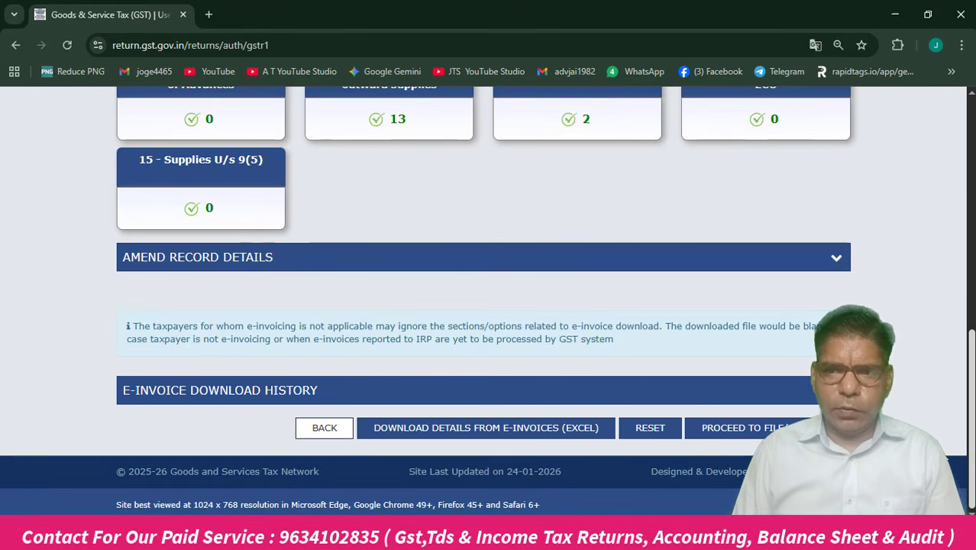
pyautogui.click(744, 427)
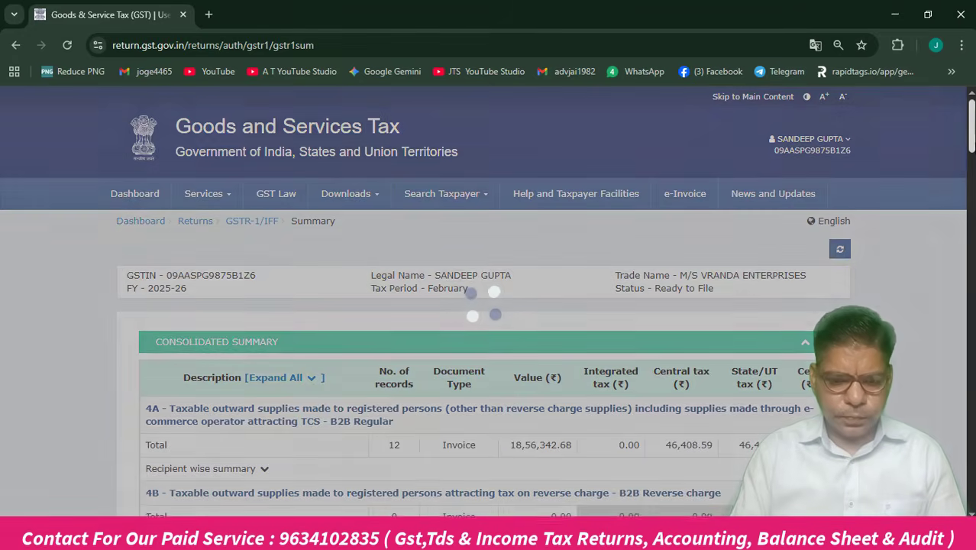
pyautogui.moveTo(971, 136); pyautogui.dragTo(971, 160)
# - Close the exported February GSTR-1 workbook in Excel and switch to TallyPrime
pyautogui.hotkey('alt', 'Tab')
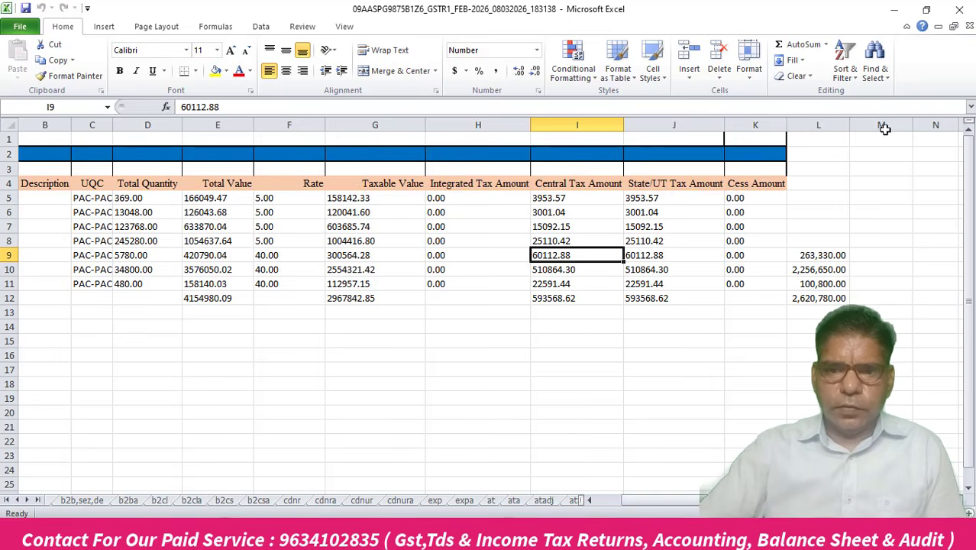
pyautogui.click(960, 10)
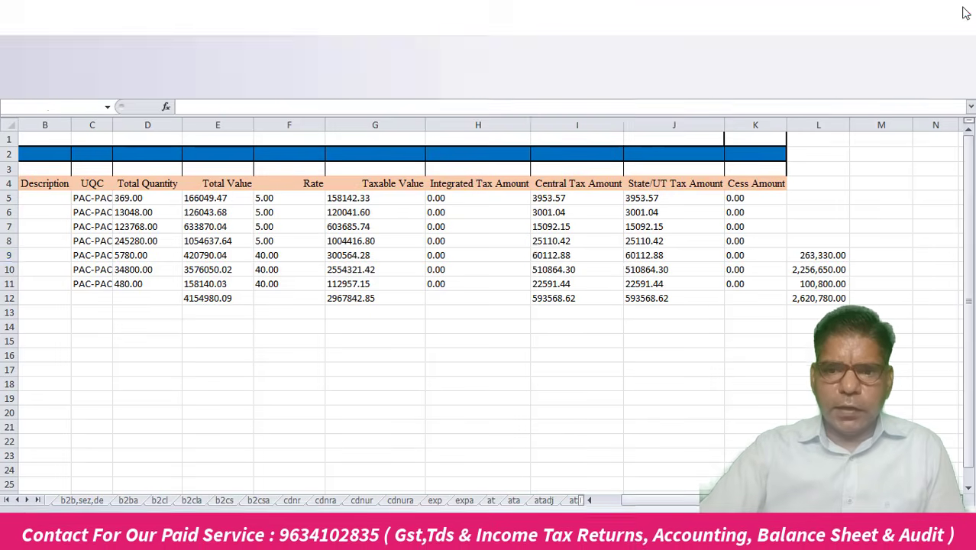
pyautogui.hotkey('alt', 'Tab')
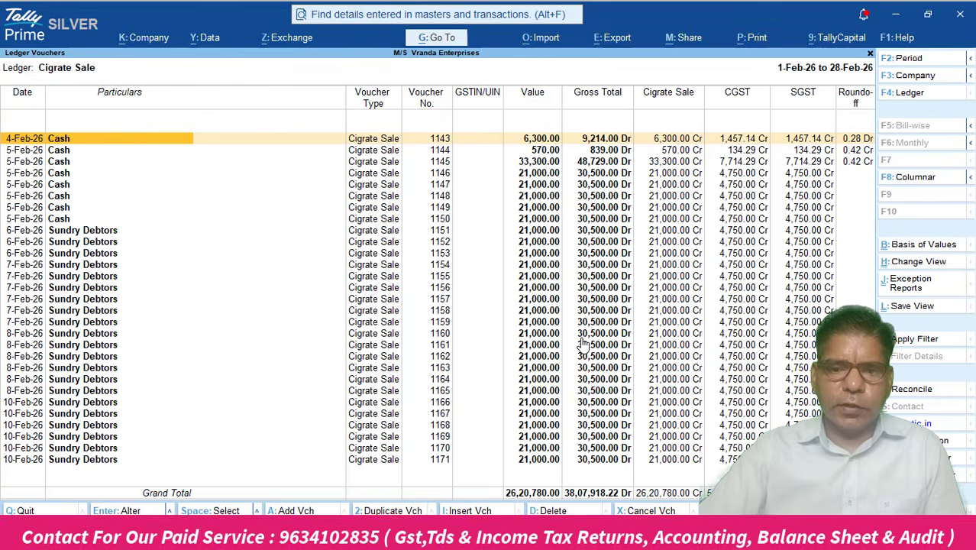
# - Leave the Cigrate Sale ledger vouchers and the Profit & Loss report, returning to the Gateway of Tally
pyautogui.press('Escape')
pyautogui.press('Escape')
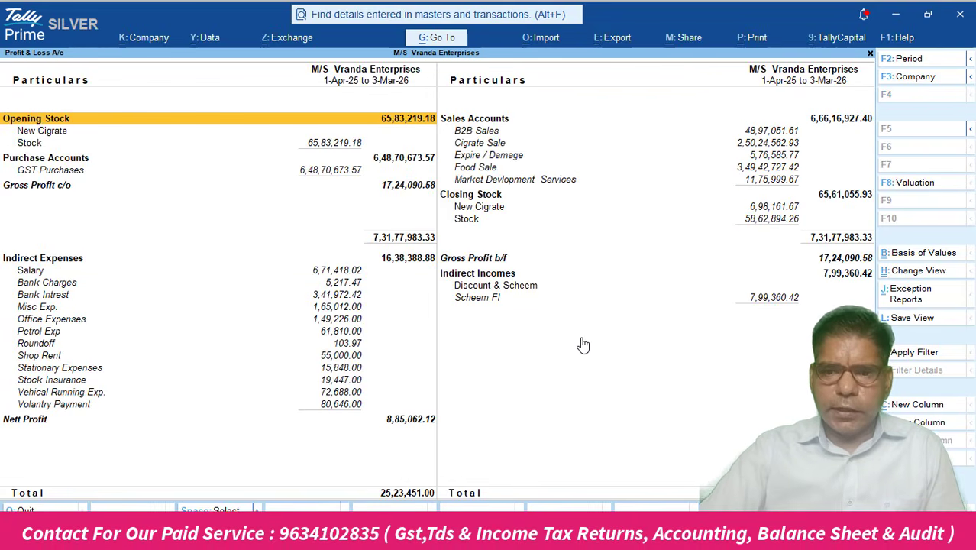
pyautogui.press('Right')
pyautogui.hotkey('alt', 'Tab')
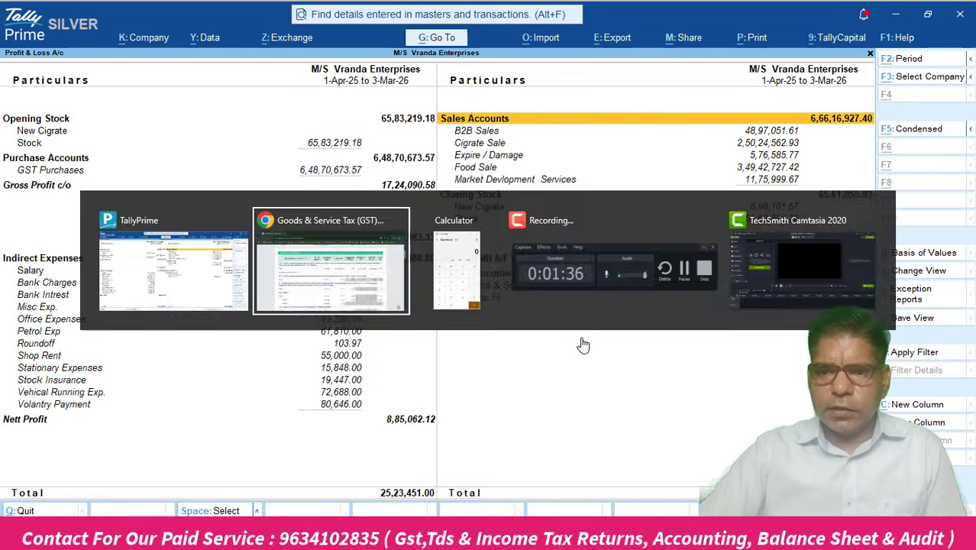
pyautogui.hotkey('alt', 'Tab')
pyautogui.hotkey('alt', 'Tab')
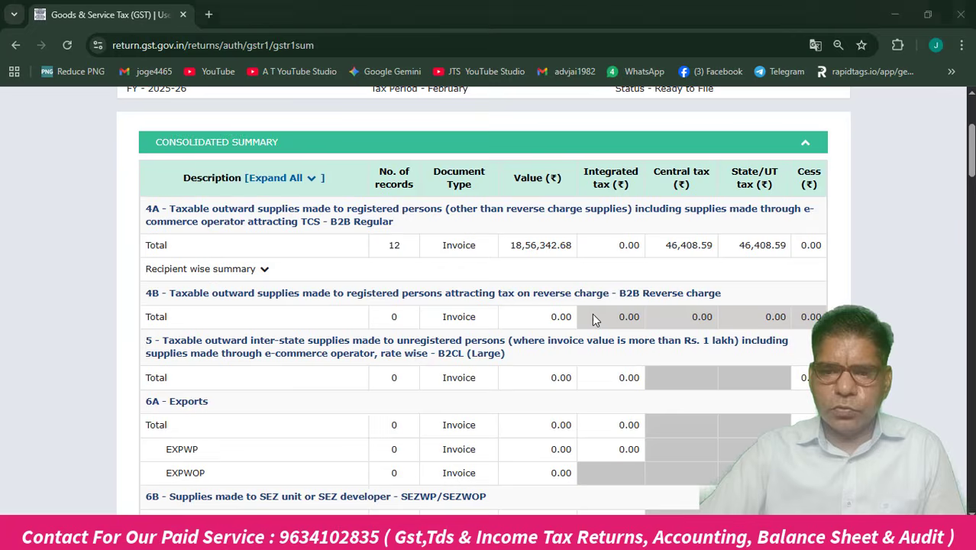
pyautogui.hotkey('alt', 'Tab')
pyautogui.press('Escape')
pyautogui.press('Escape')
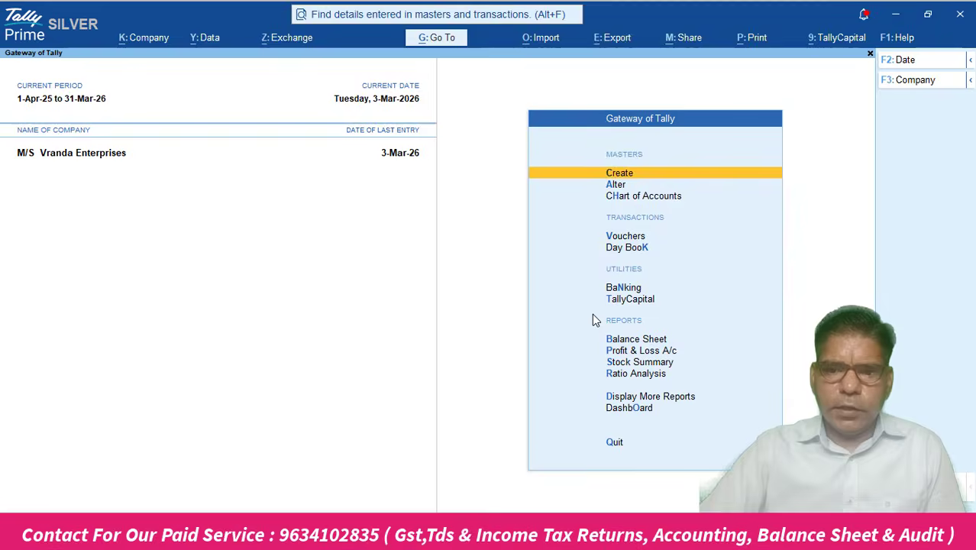
pyautogui.press('Escape')
pyautogui.press('Escape')
# - Open the GSTR-1 report from TallyPrime's statutory GST reports
pyautogui.press('d')
pyautogui.press('u')
pyautogui.press('Return')
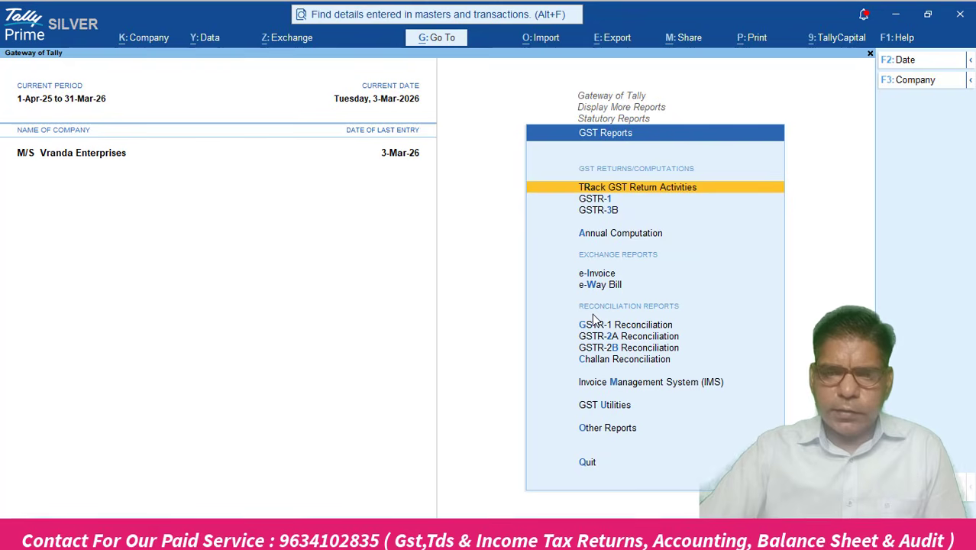
pyautogui.press('Down')
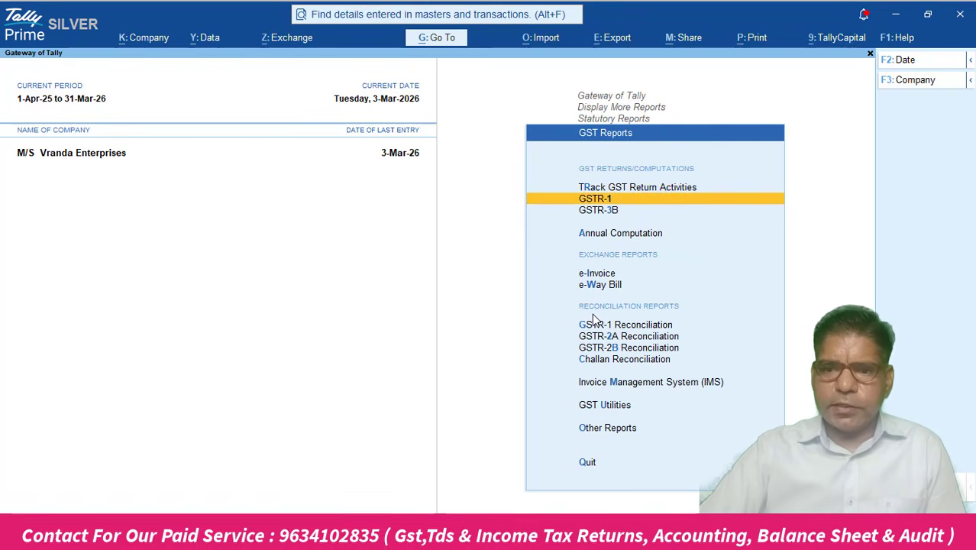
pyautogui.press('Return')
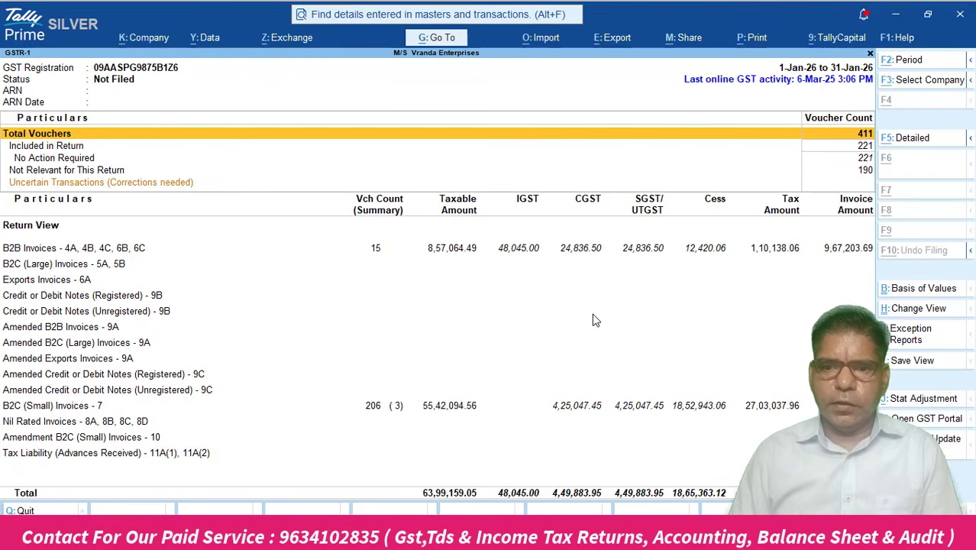
# - Set the GSTR-1 report period to February 2026
pyautogui.press('F2')
pyautogui.write('feb')
pyautogui.press('Return')
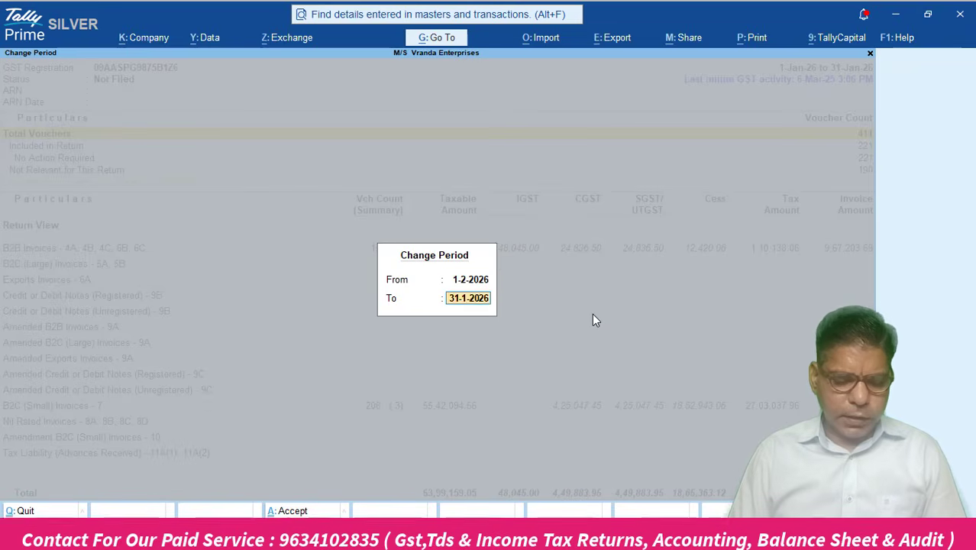
pyautogui.write('feb')
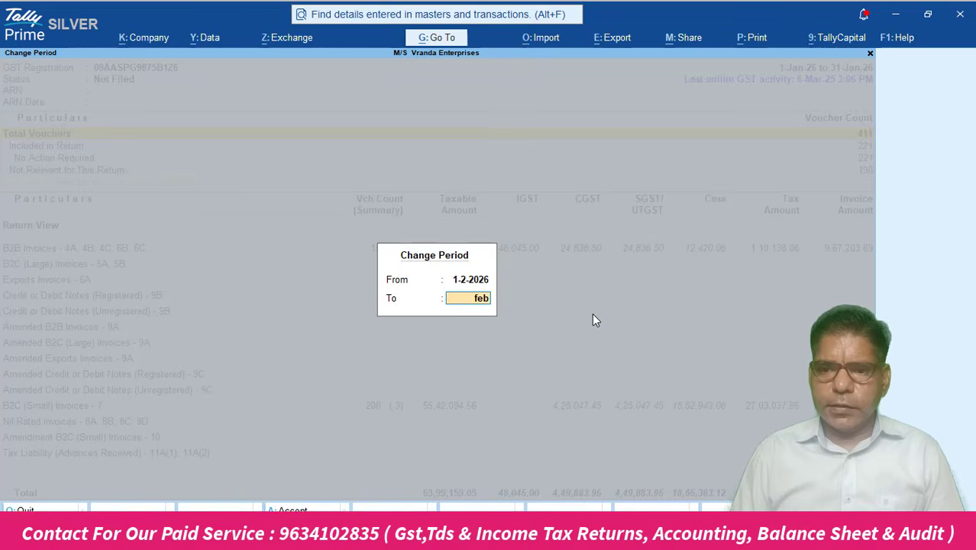
pyautogui.press('Return')
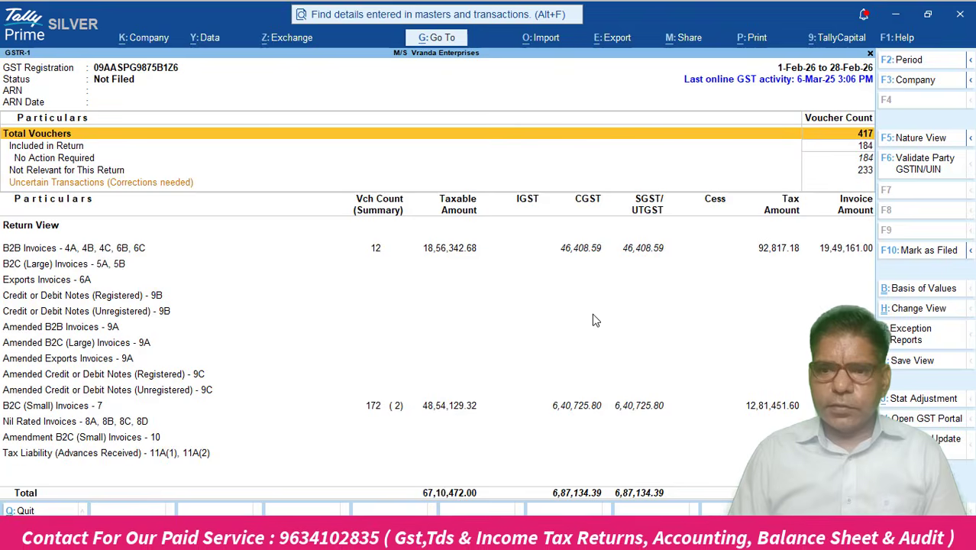
# - Compare the B2B invoice value and tax amounts in TallyPrime's GSTR-1 with table 4A of the portal's consolidated summary
pyautogui.hotkey('alt', 'Tab')
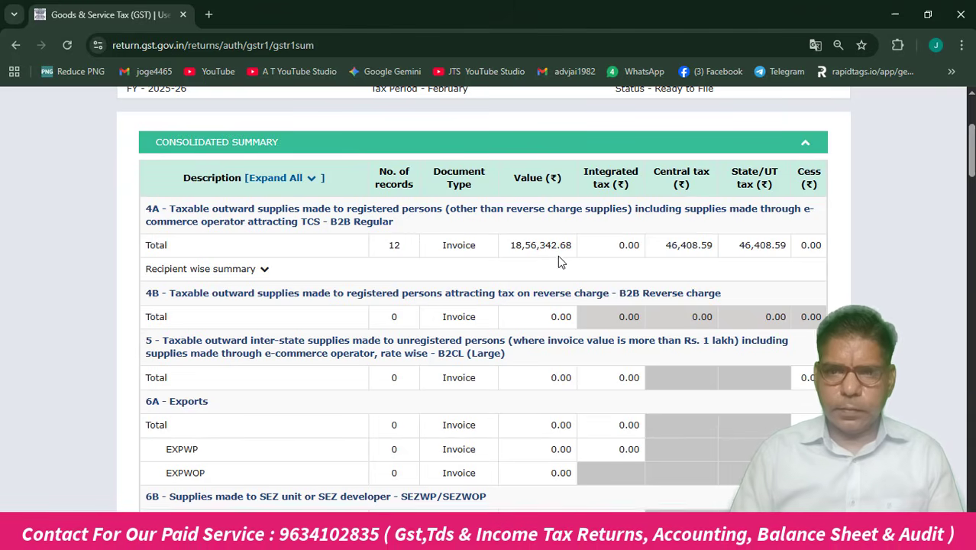
pyautogui.hotkey('alt', 'Tab')
pyautogui.hotkey('alt', 'Tab')
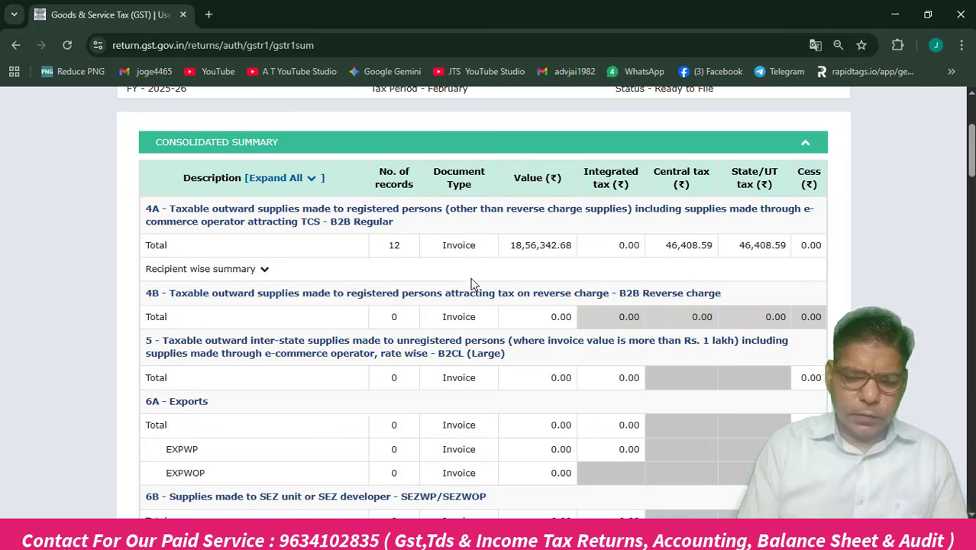
pyautogui.hotkey('alt', 'Tab')
pyautogui.hotkey('alt', 'Tab')
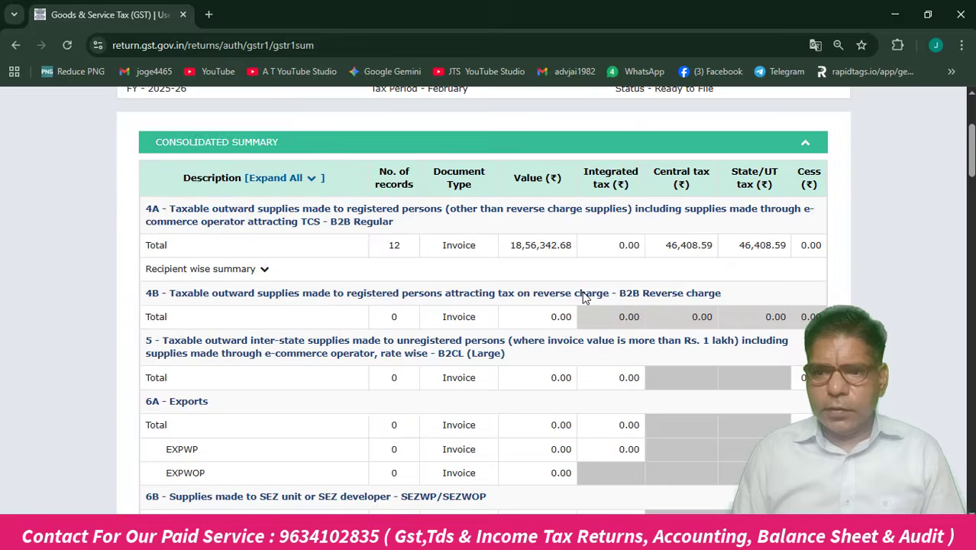
pyautogui.hotkey('alt', 'Tab')
pyautogui.hotkey('alt', 'Tab')
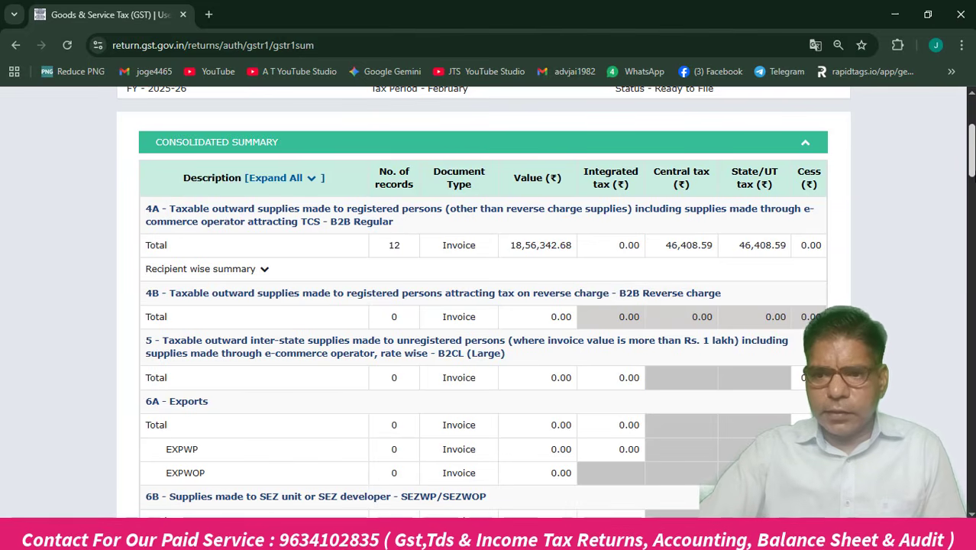
# - Compare the portal's B2CS (Others) net value and taxes with TallyPrime's B2C (Small) Invoices figures
pyautogui.scroll(-7, 488, 305)
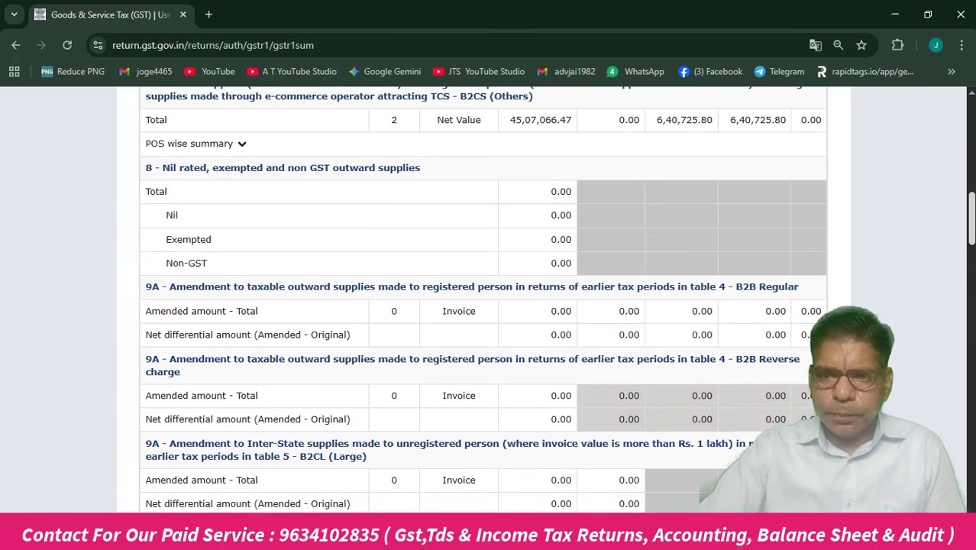
pyautogui.hotkey('alt', 'Tab')
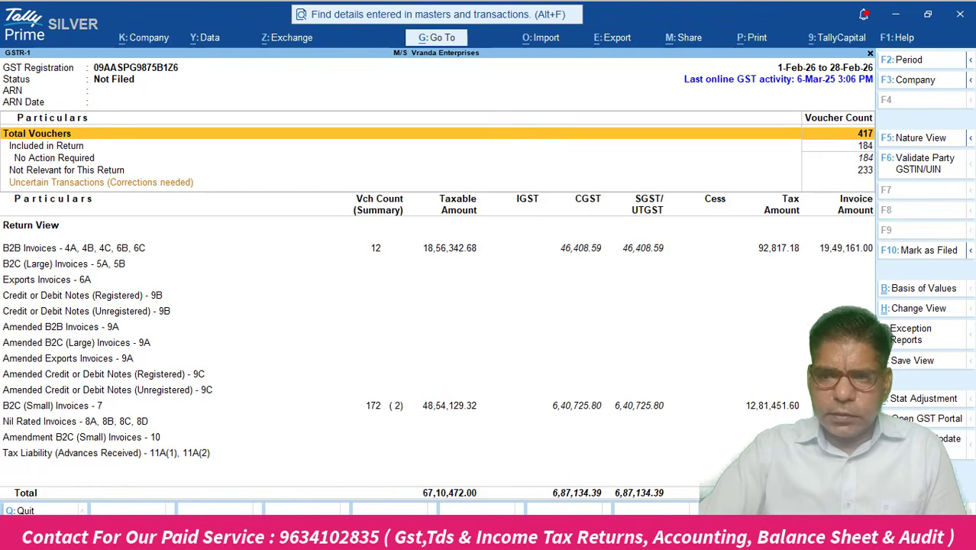
pyautogui.hotkey('alt', 'Tab')
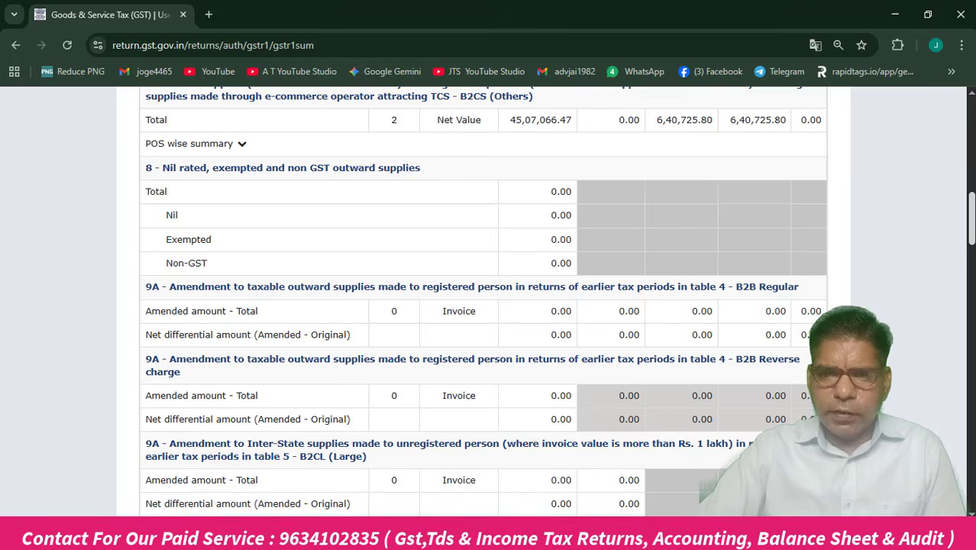
# - Leave TallyPrime's GSTR-1, check the February vouchers in the Sales Register and return to the Gateway of Tally
pyautogui.hotkey('alt', 'Tab')
pyautogui.press('Escape')
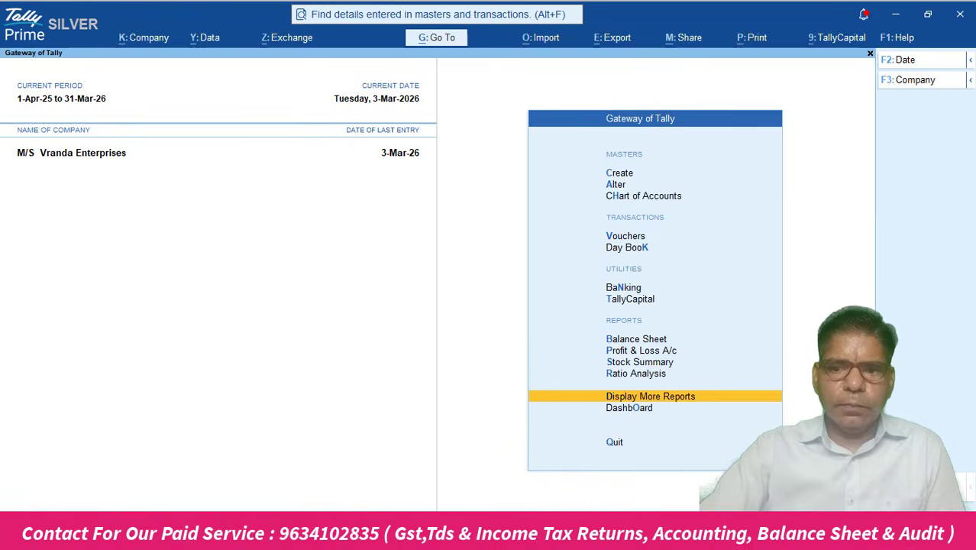
pyautogui.press('Home')
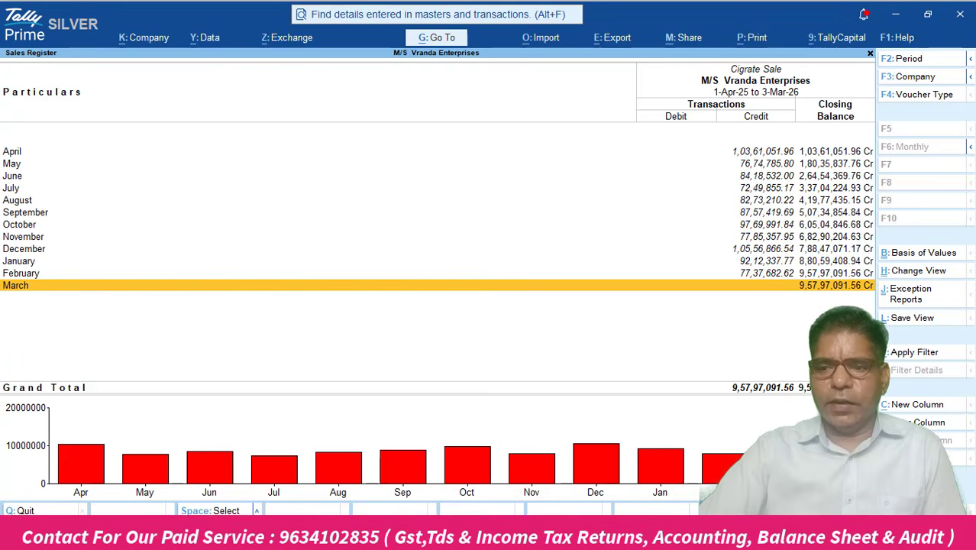
pyautogui.press('Up')
pyautogui.press('Return')
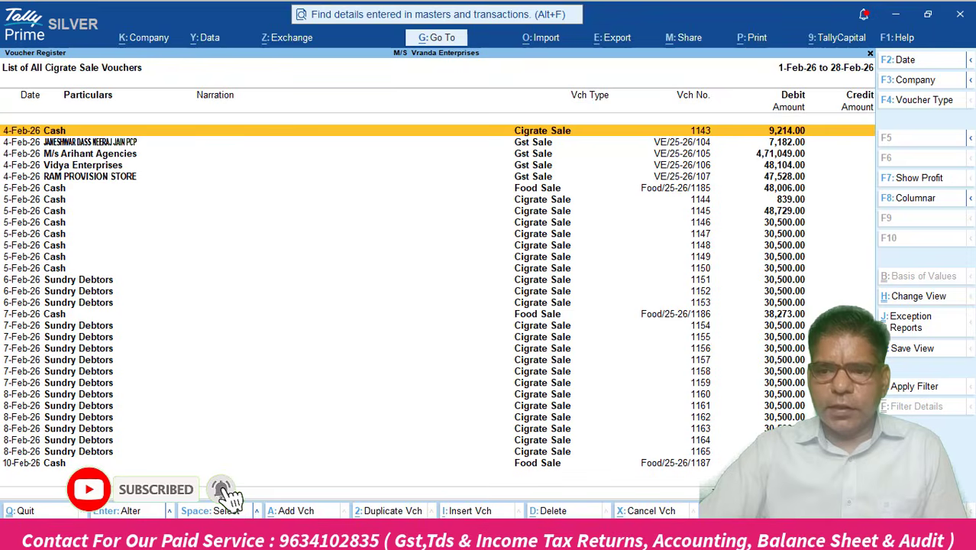
pyautogui.press('Escape')
pyautogui.press('Escape')
pyautogui.press('Escape')
pyautogui.press('Escape')
pyautogui.press('Escape')
pyautogui.press('Escape')
pyautogui.press('Escape')
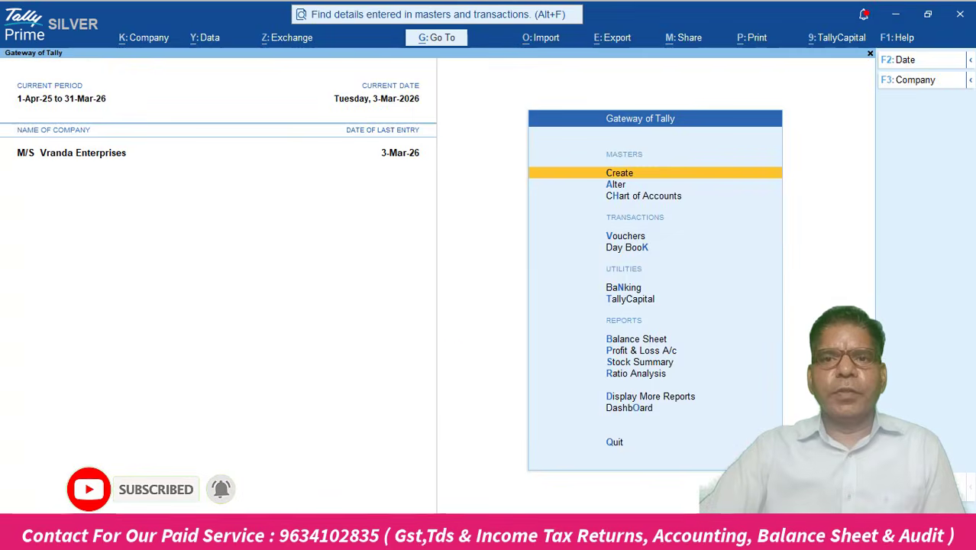
# - Open the monthly summary of Sales Accounts from the Profit & Loss A/c and select February
pyautogui.press('p')
pyautogui.hotkey('alt', 'f5')
pyautogui.press('Right')
pyautogui.press('Return')
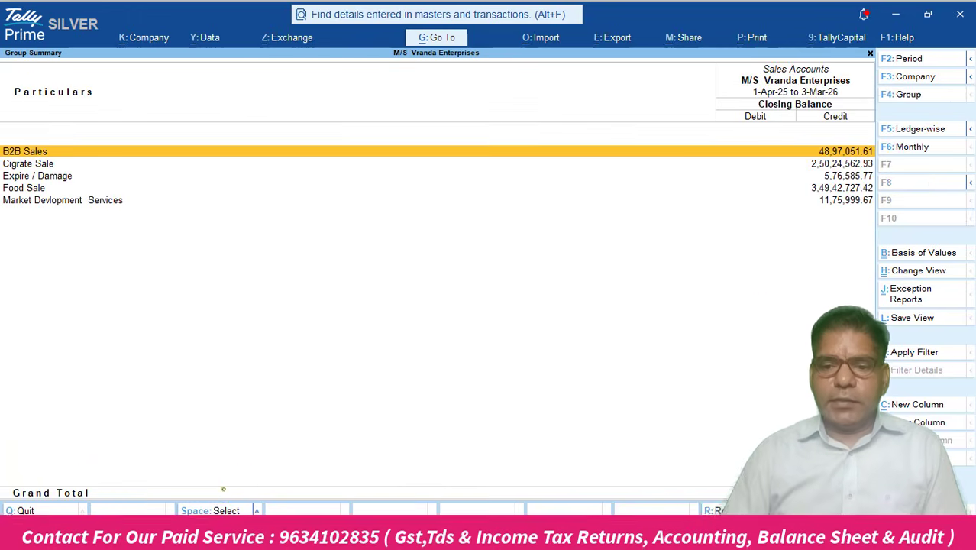
pyautogui.press('F6')
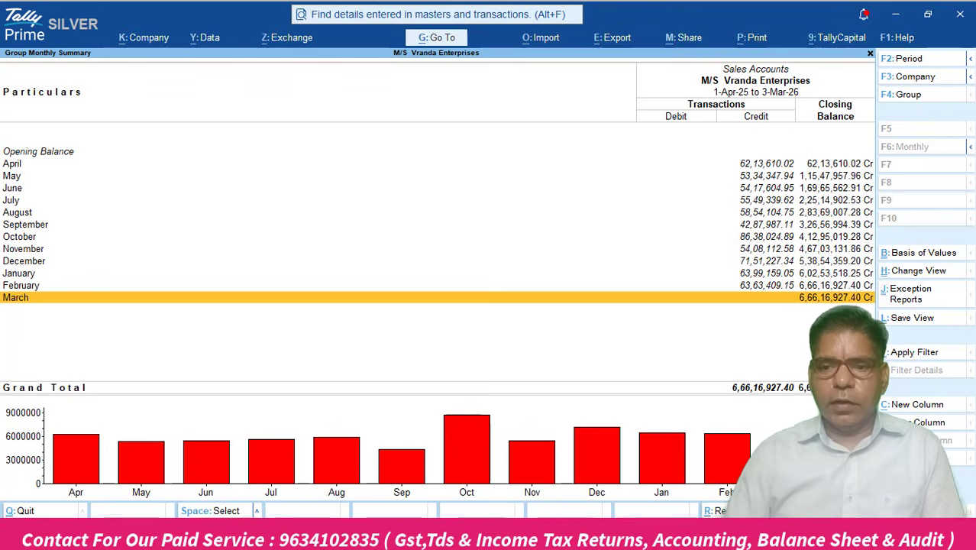
pyautogui.press('Up')
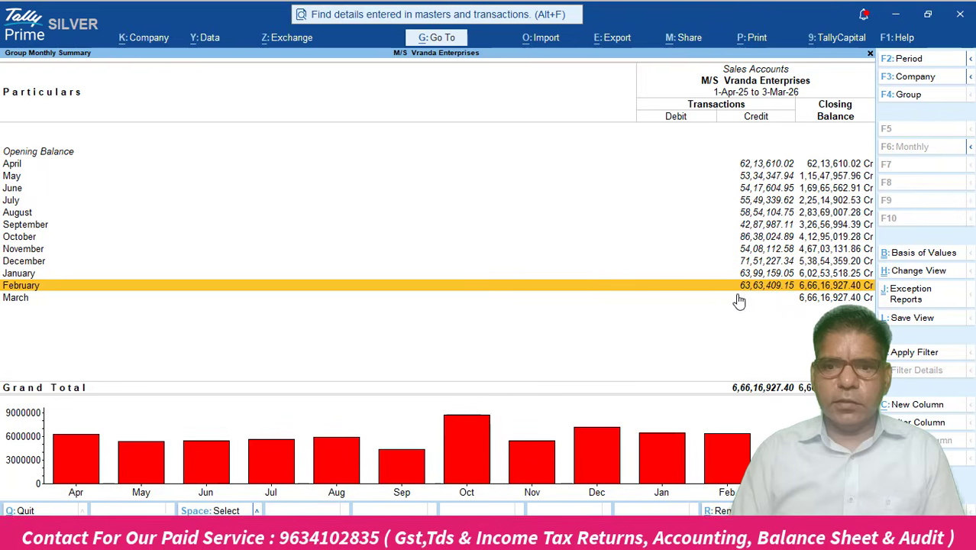
# - Compare TallyPrime's February sales figure with the HSN-wise total and Total Liability value in the portal's GSTR-1 summary
pyautogui.hotkey('alt', 'Tab')
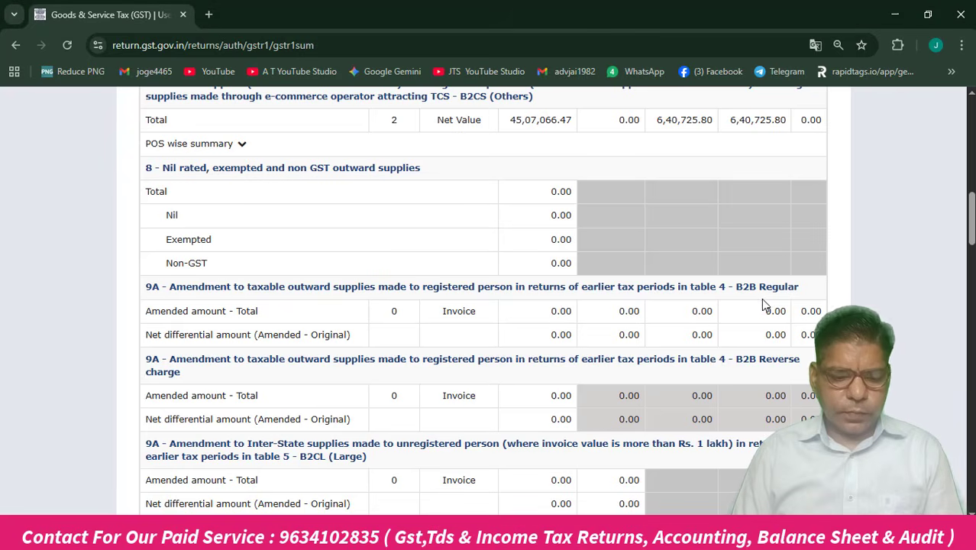
pyautogui.moveTo(971, 229); pyautogui.dragTo(972, 384)
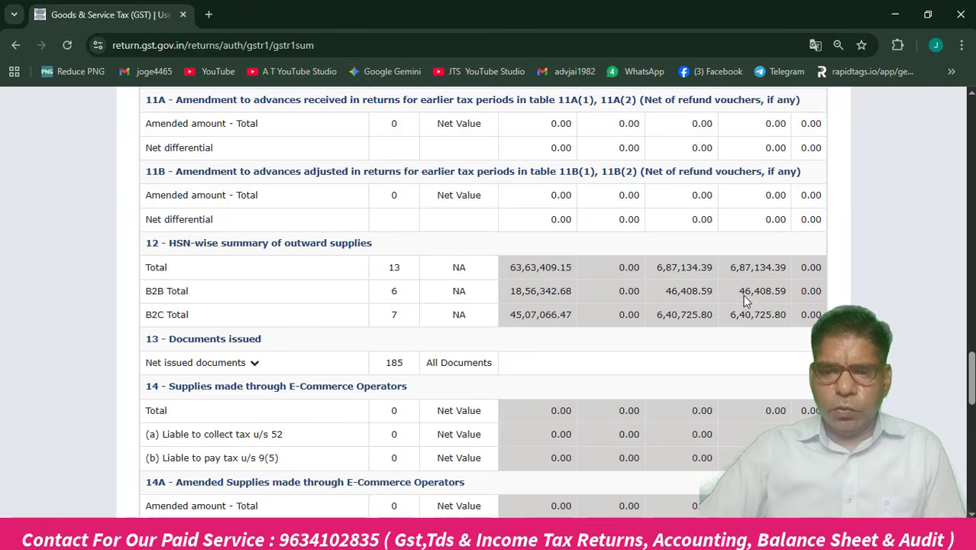
pyautogui.moveTo(971, 384); pyautogui.dragTo(971, 489)
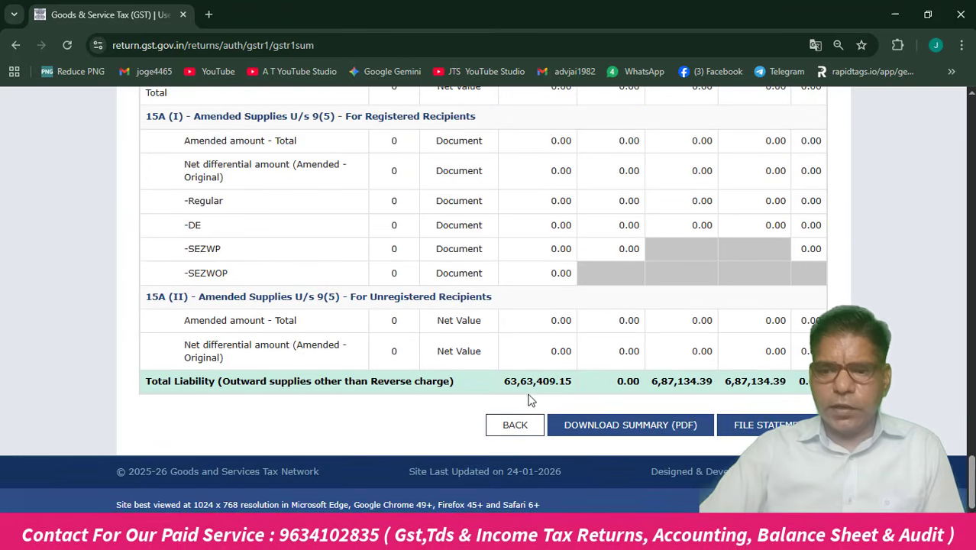
pyautogui.hotkey('alt', 'Tab')
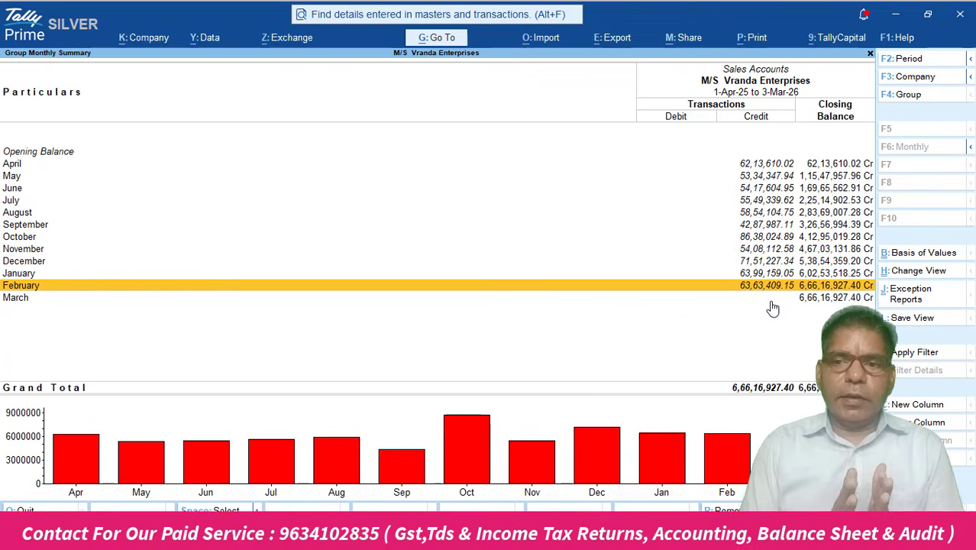
# - Leave the Sales Accounts monthly summary and open the GSTR-1 report from TallyPrime's statutory GST reports
pyautogui.hotkey('alt', 'Tab')
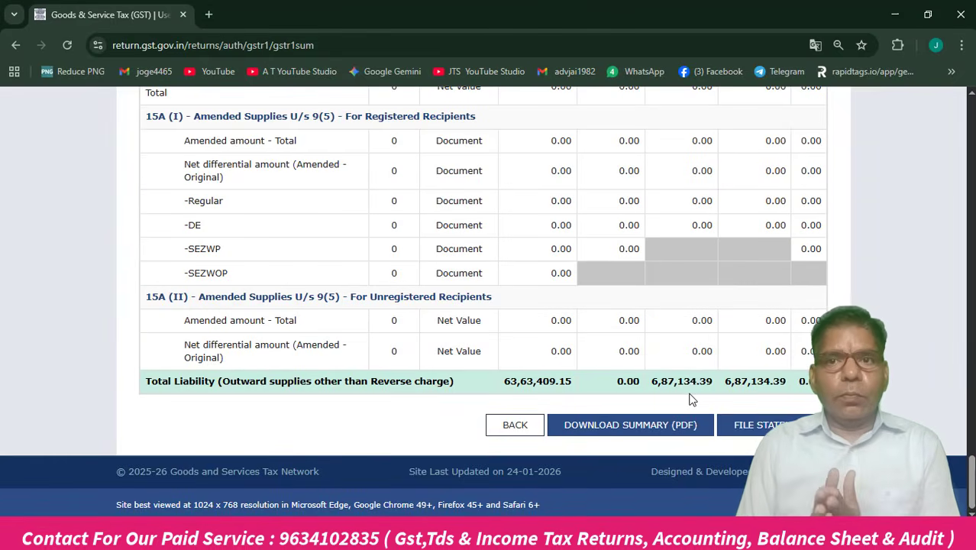
pyautogui.hotkey('alt', 'Tab')
pyautogui.press('Escape')
pyautogui.press('Escape')
pyautogui.press('Escape')
pyautogui.press('Escape')
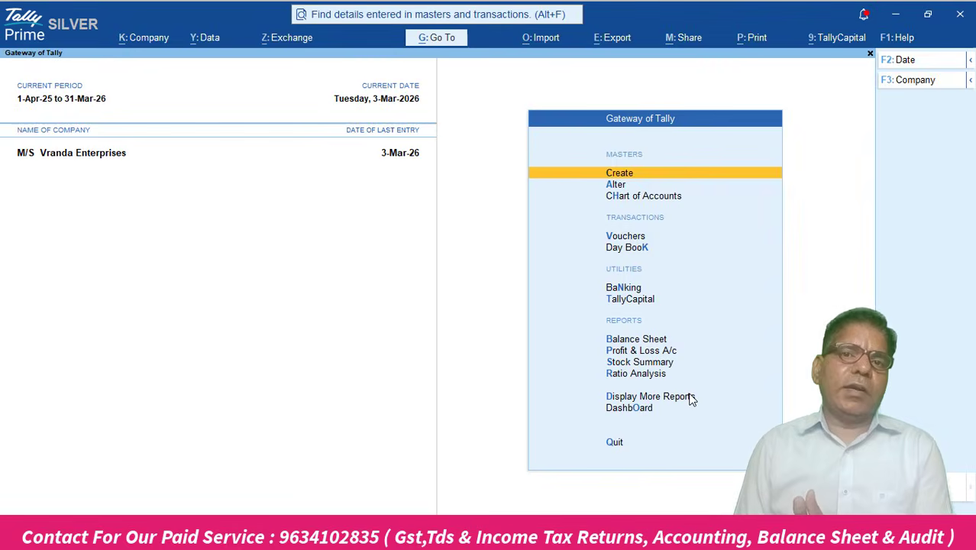
pyautogui.press('d')
pyautogui.press('u')
pyautogui.press('g')
pyautogui.press('Down')
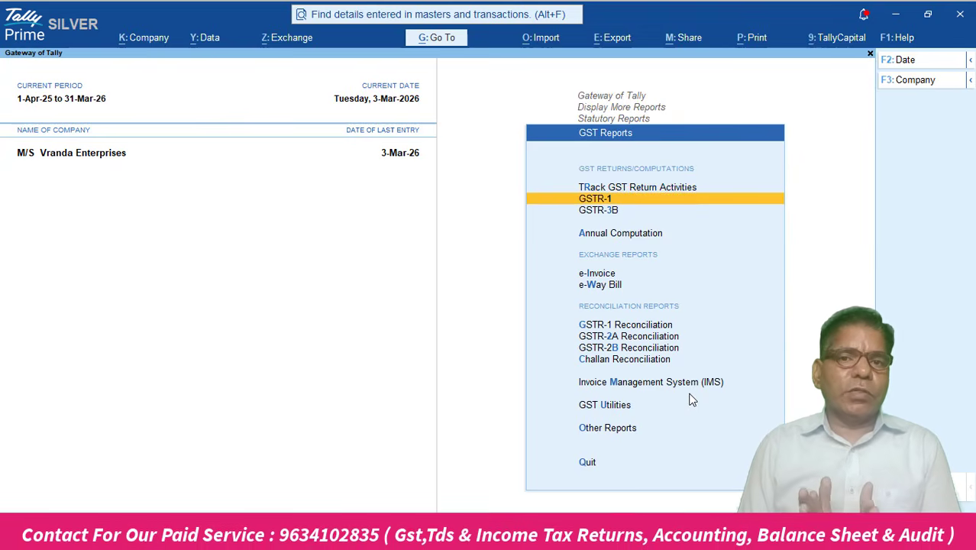
pyautogui.press('Return')
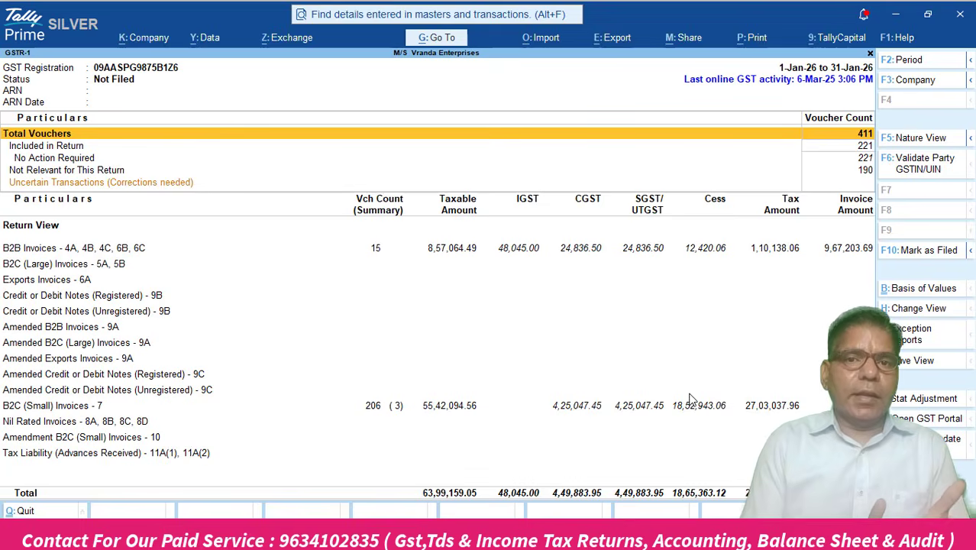
# - Set the GSTR-1 report's period to 1-Feb-26 to 28-Feb-26
pyautogui.press('F2')
pyautogui.write('feb')
pyautogui.press('Return')
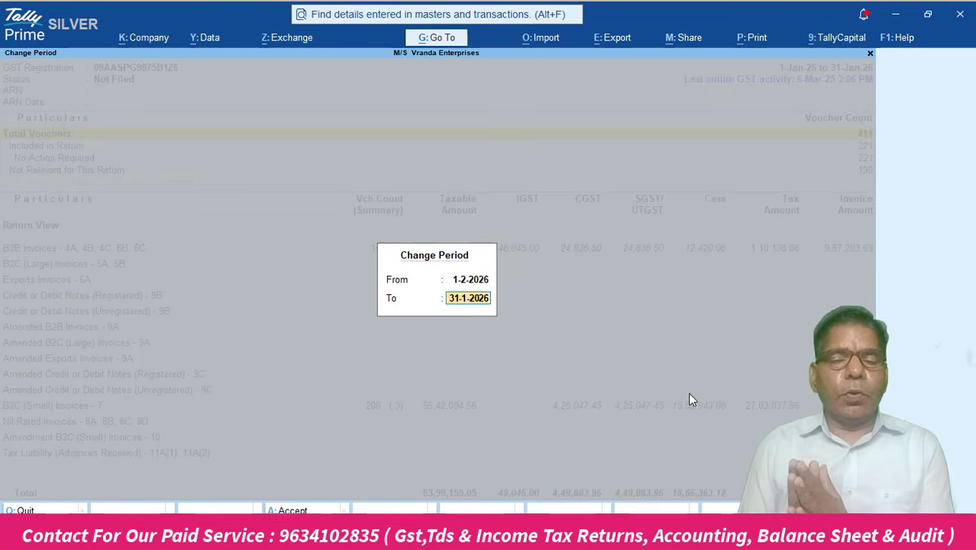
pyautogui.write('feb')
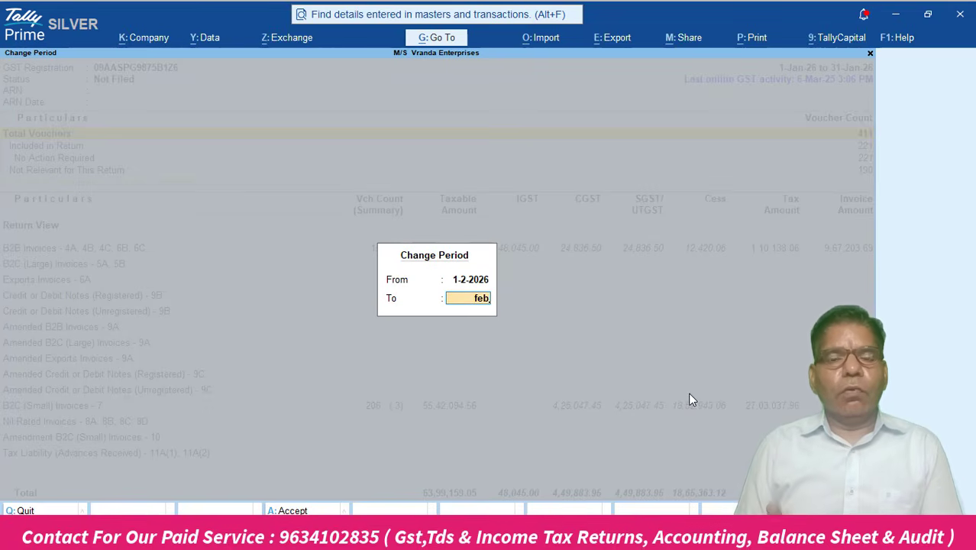
pyautogui.press('Return')
# - Compare the CGST and SGST totals of TallyPrime's February GSTR-1 with the Total Liability row in the portal's summary
pyautogui.press('Down')
pyautogui.press('Down')
pyautogui.press('Down')
pyautogui.press('Down')
pyautogui.press('Down')
pyautogui.press('Down')
pyautogui.press('Down')
pyautogui.press('Down')
pyautogui.press('Down')
pyautogui.press('Down')
pyautogui.press('Down')
pyautogui.press('Down')
pyautogui.press('Down')
pyautogui.press('Down')
pyautogui.press('Down')
pyautogui.press('Down')
pyautogui.press('Down')
pyautogui.press('Down')
pyautogui.press('Down')
pyautogui.press('Down')
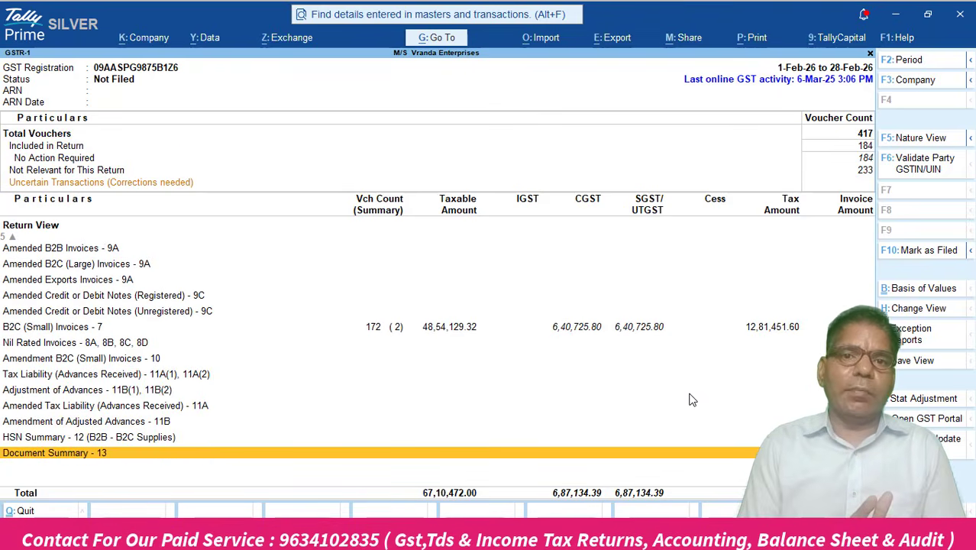
pyautogui.hotkey('alt', 'Tab')
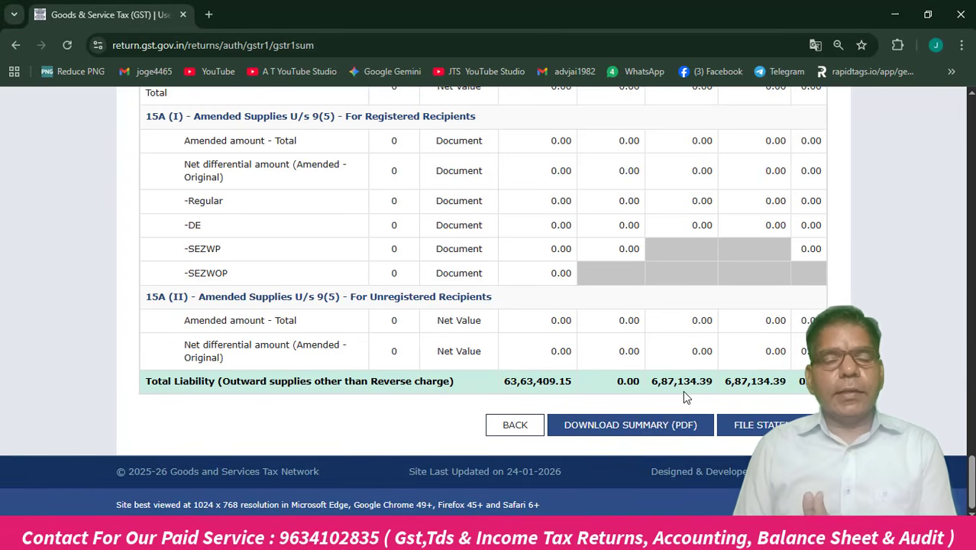
pyautogui.hotkey('alt', 'Tab')
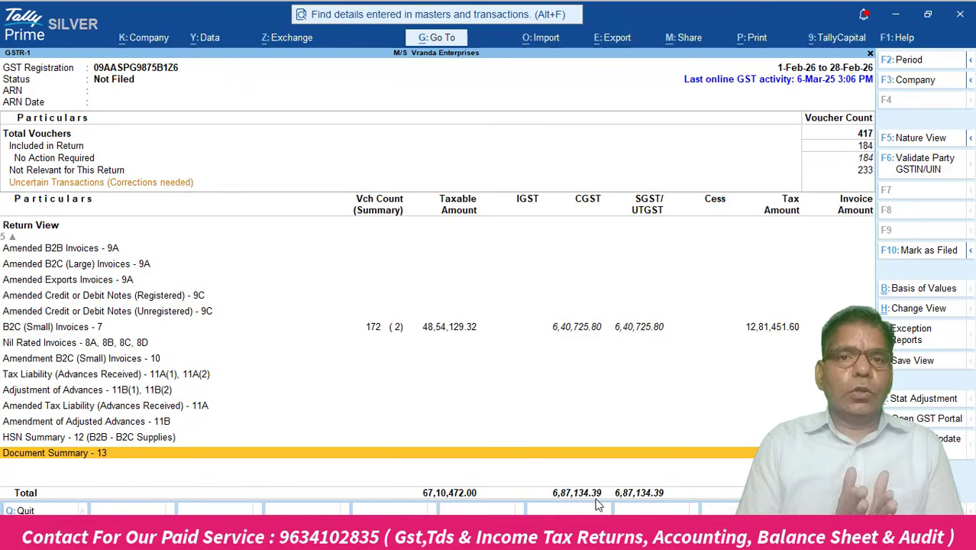
pyautogui.hotkey('alt', 'Tab')
pyautogui.hotkey('alt', 'Tab')
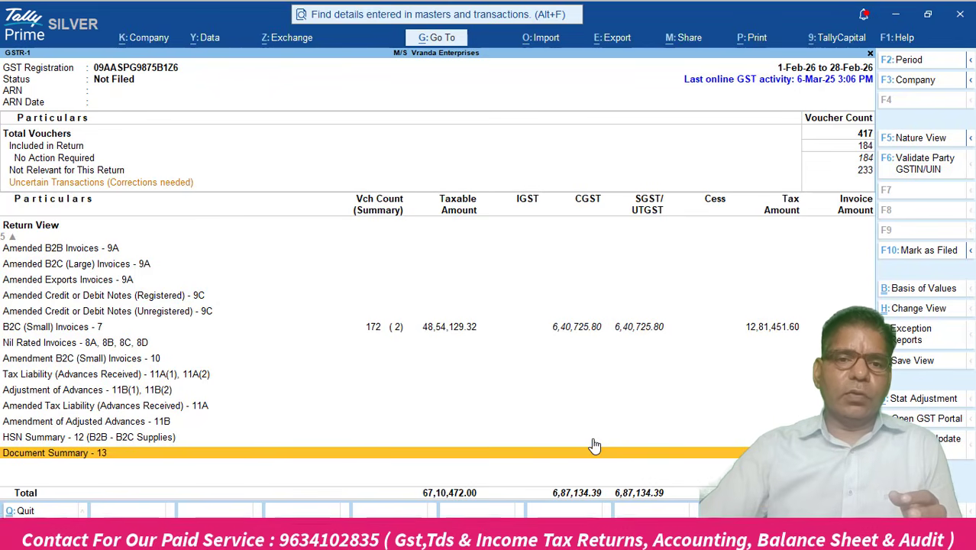
# - Switch to the GST portal and proceed to file the GSTR-1 statement from the summary page
pyautogui.hotkey('alt', 'Tab')
pyautogui.click(744, 432)
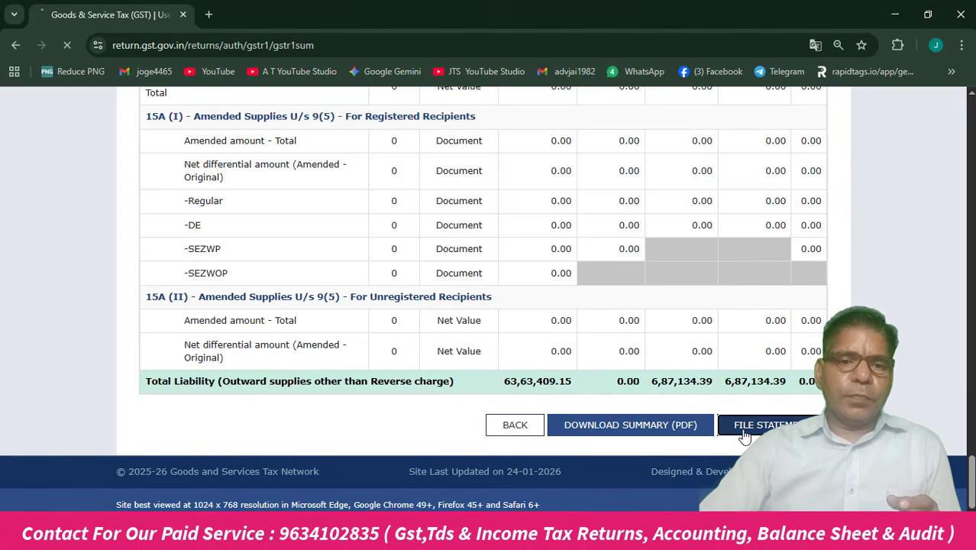